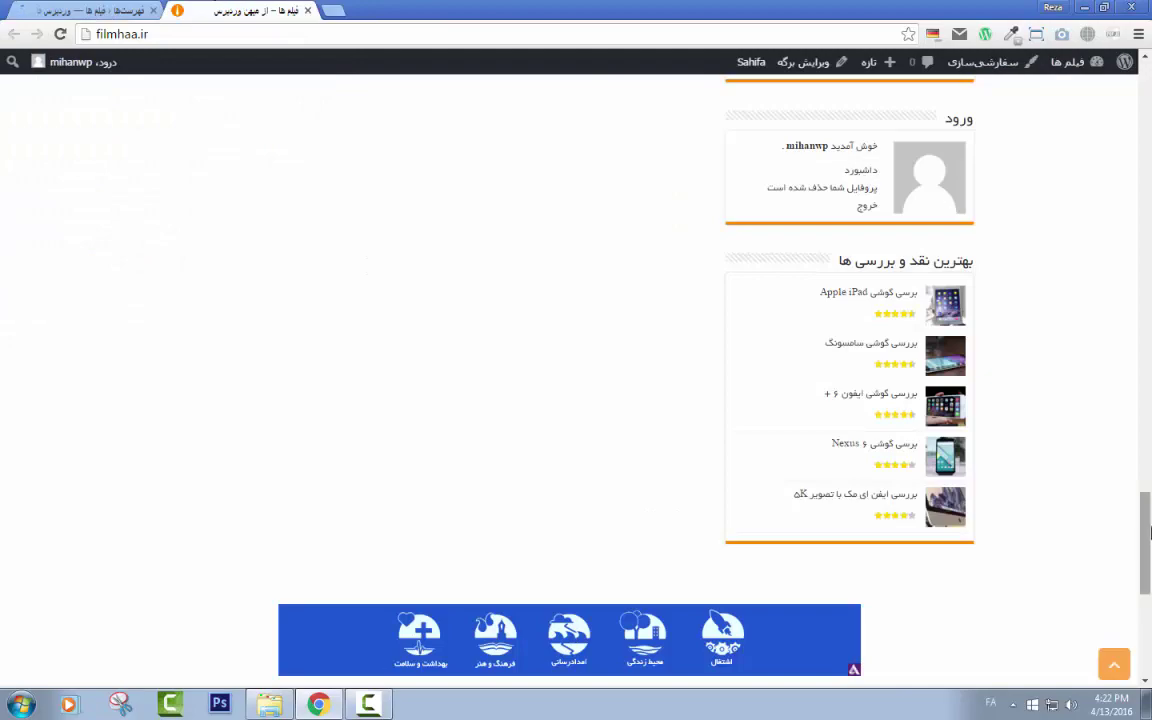
Step: Compare the existing menus available for editing with the navigation bars at the top of the site's home page
drag(1145, 540, 1140, 108)
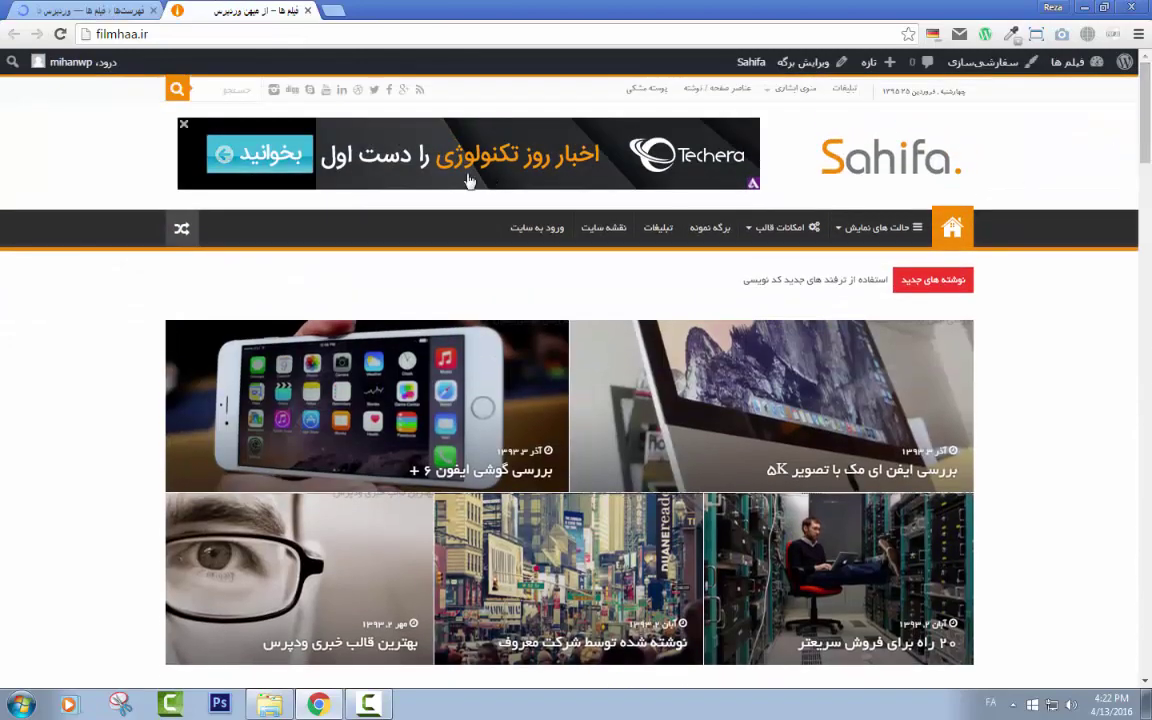
right_click(15, 5)
click(44, 9)
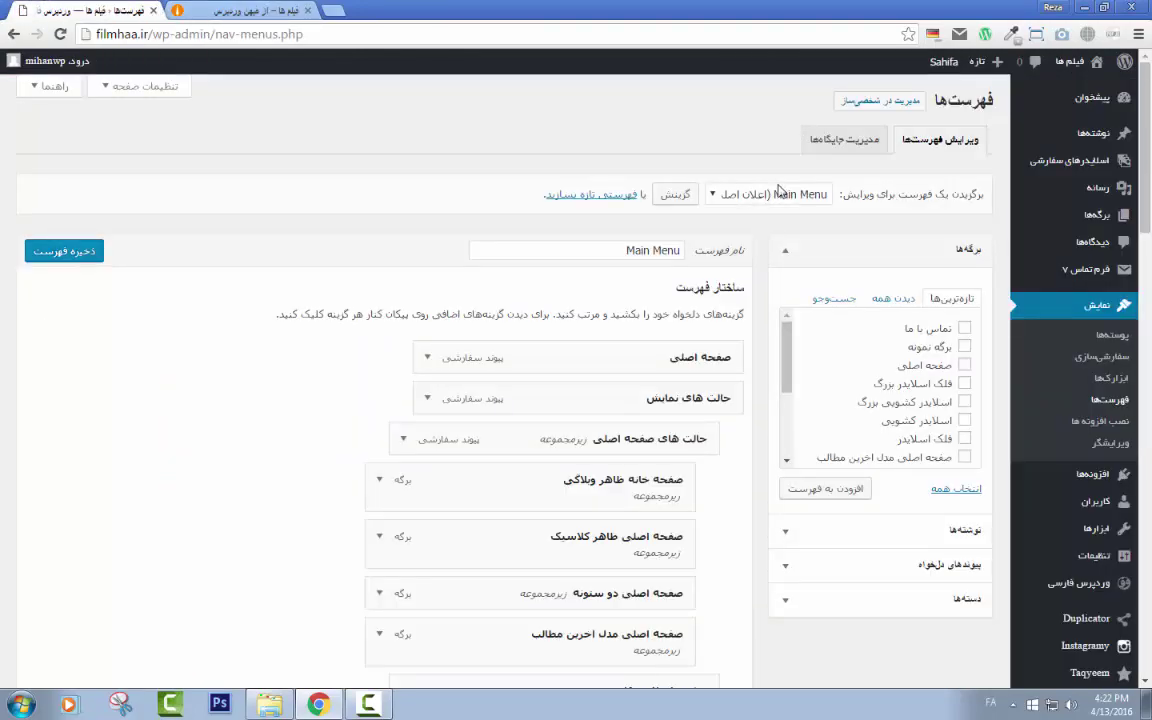
click(779, 194)
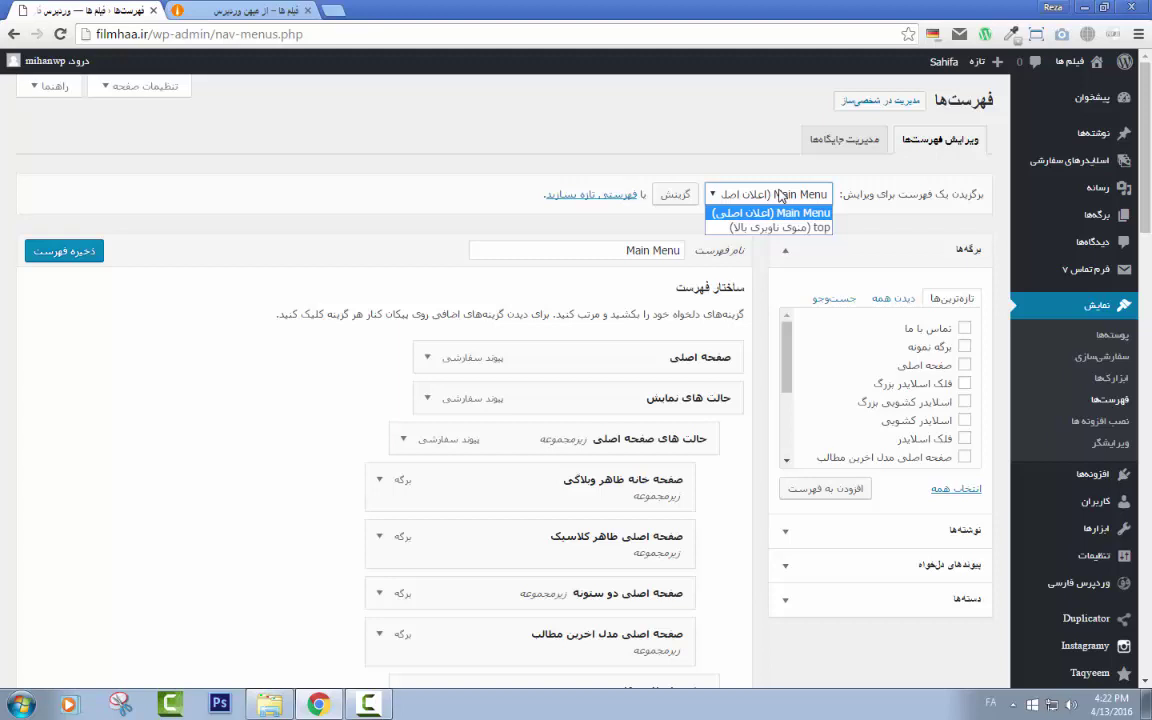
click(245, 10)
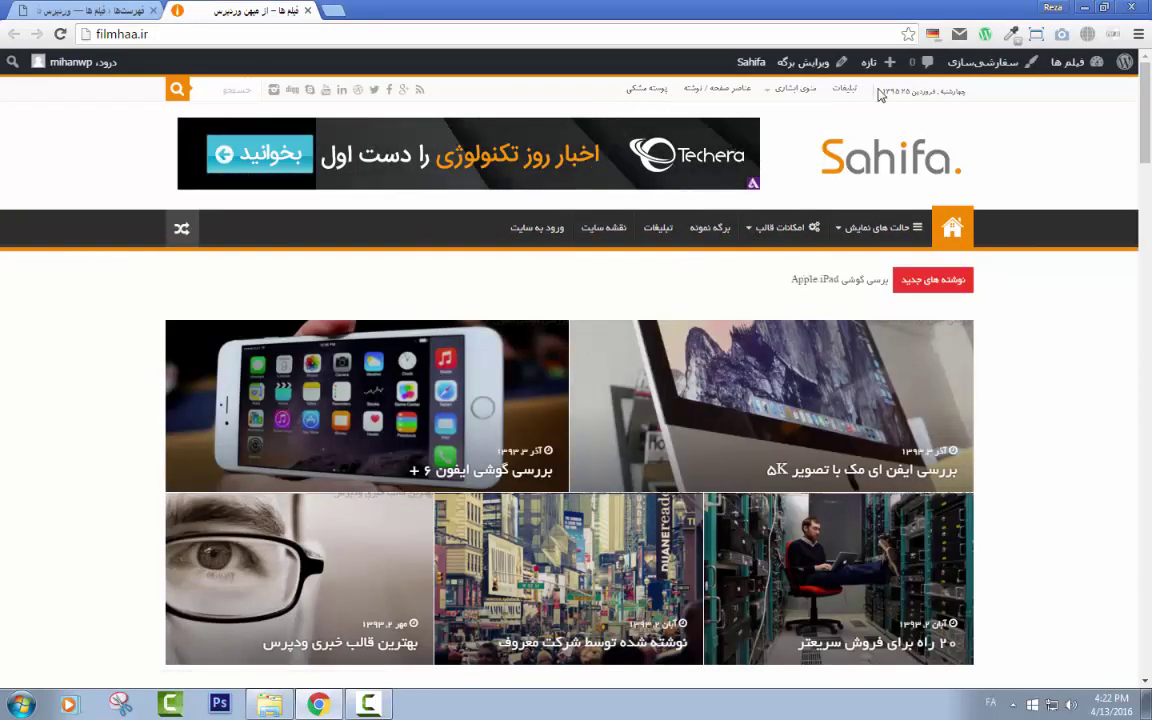
click(78, 8)
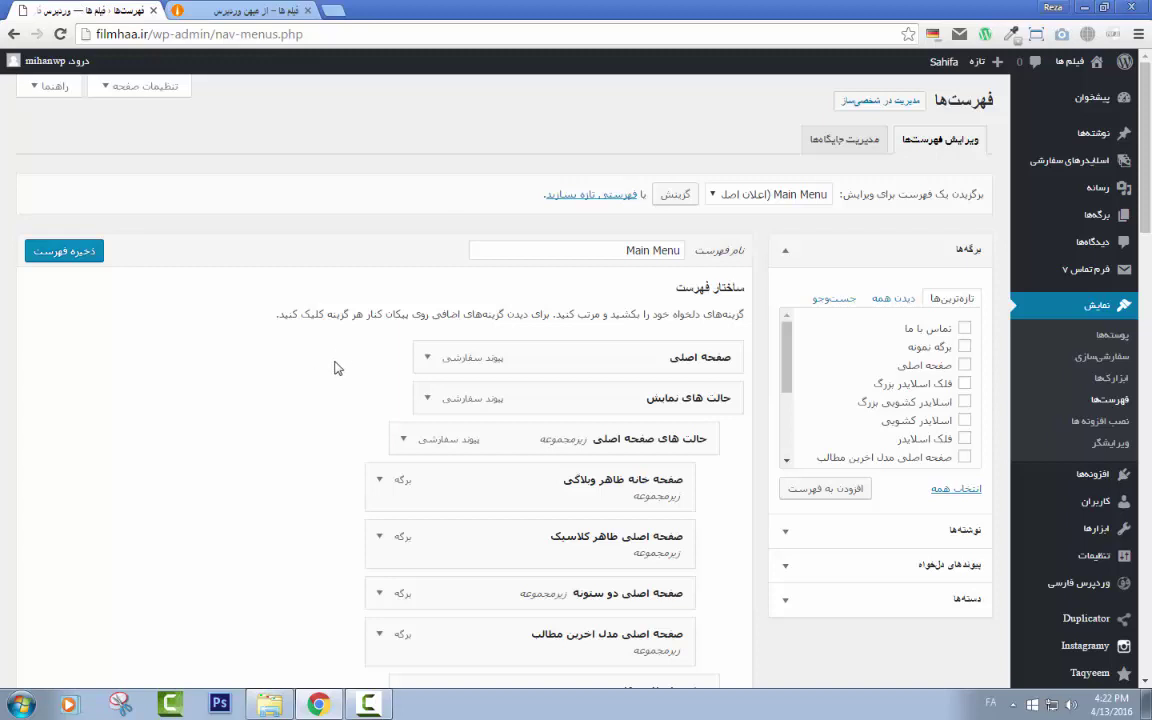
Step: Inspect the settings of the حالت های نمایش item and delete the entire Main Menu menu
click(424, 404)
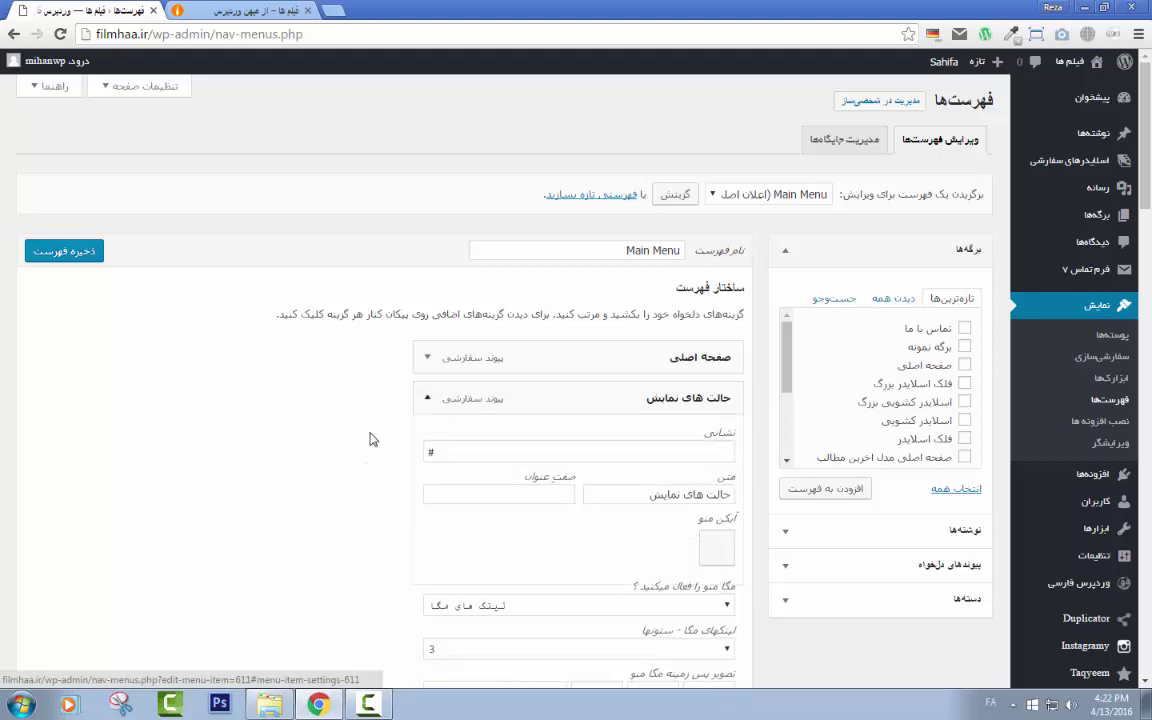
scroll(347, 450, down, 2)
scroll(347, 453, down, 15)
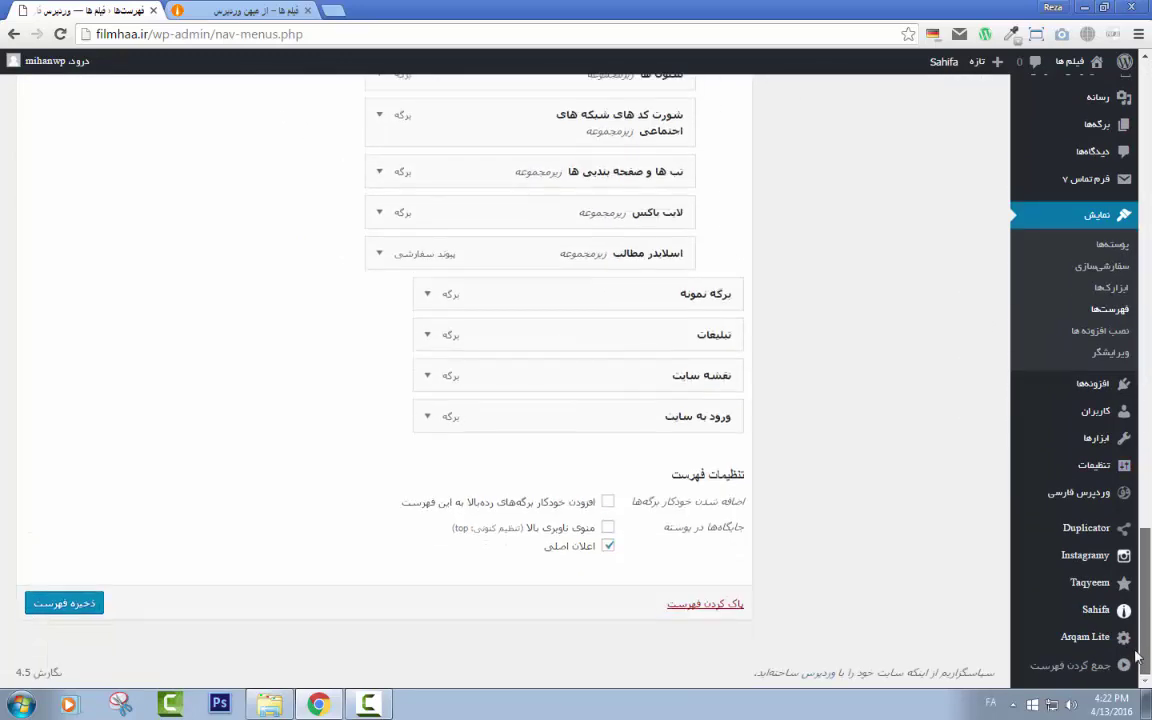
click(712, 604)
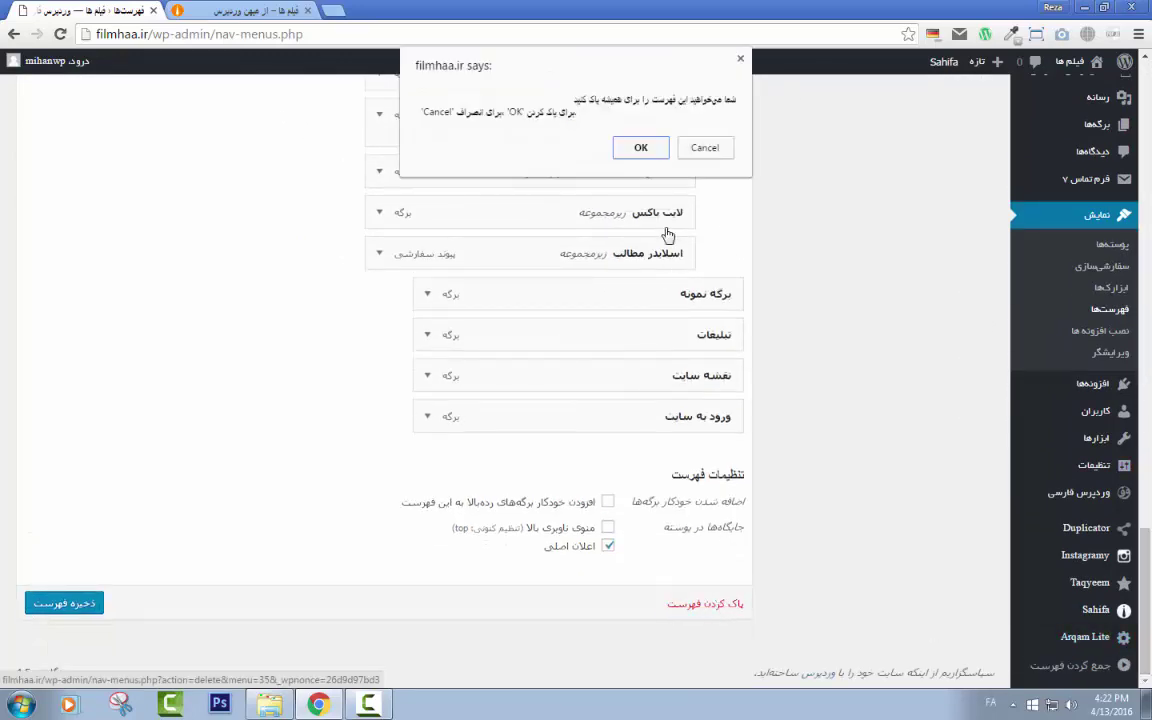
click(641, 148)
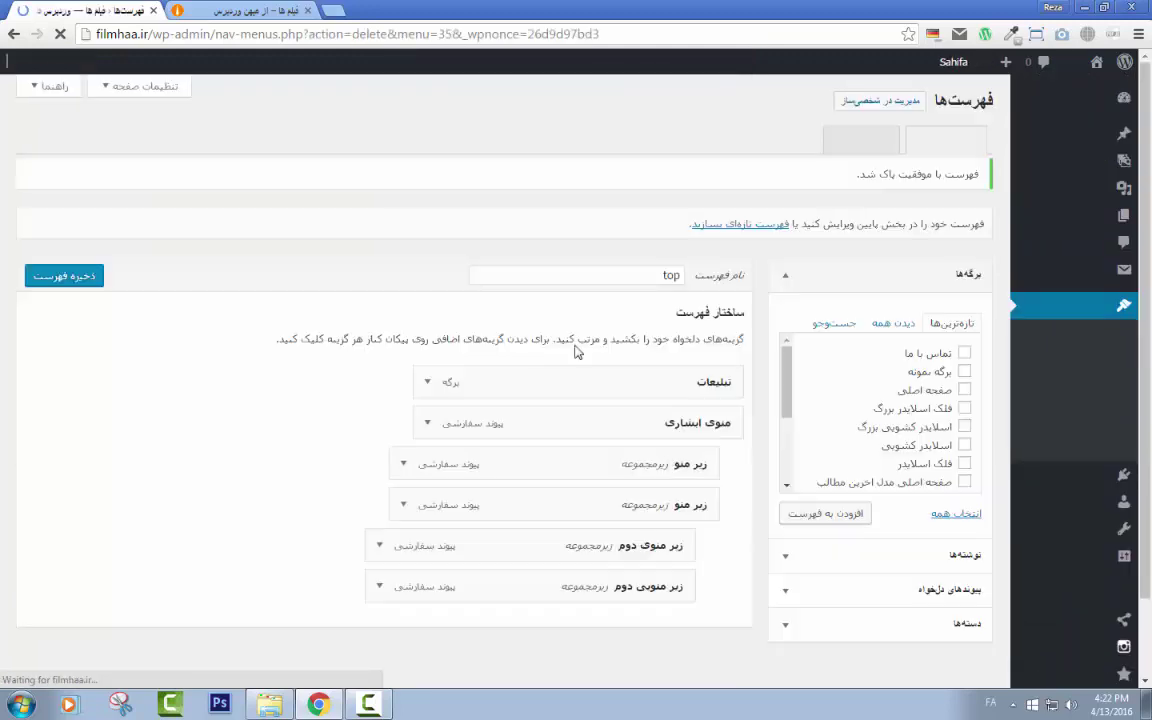
Step: Delete the remaining menu named top
scroll(529, 439, down, 3)
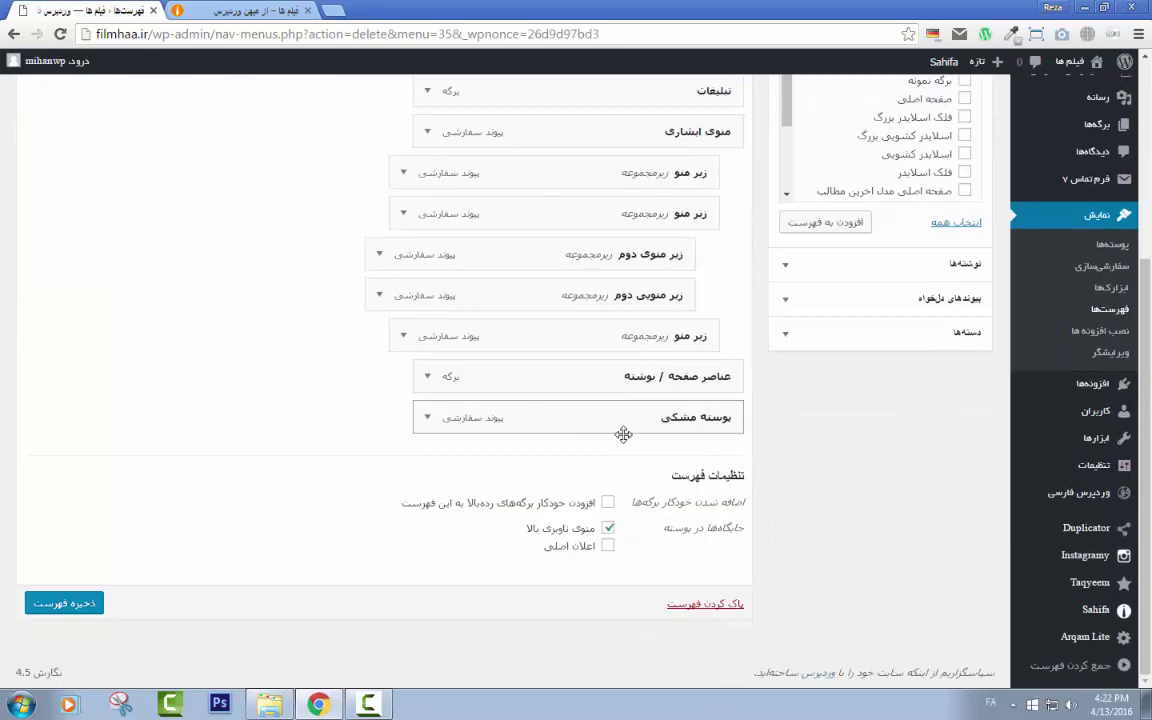
click(714, 605)
click(640, 148)
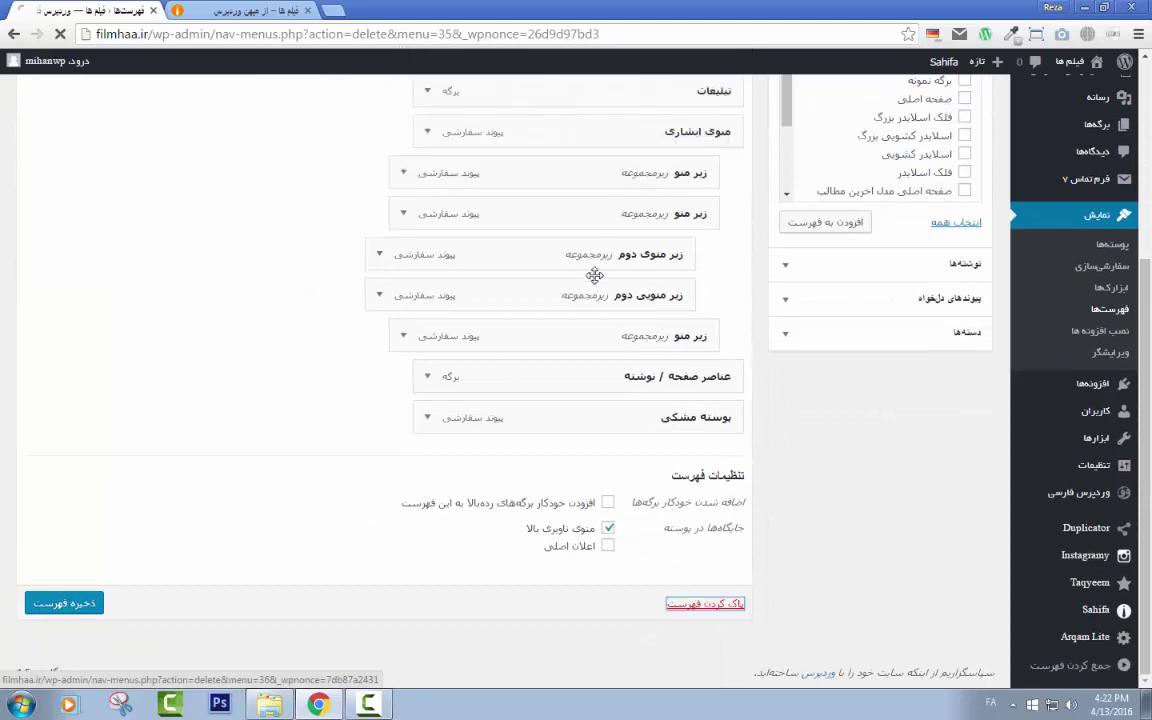
scroll(557, 409, up, 3)
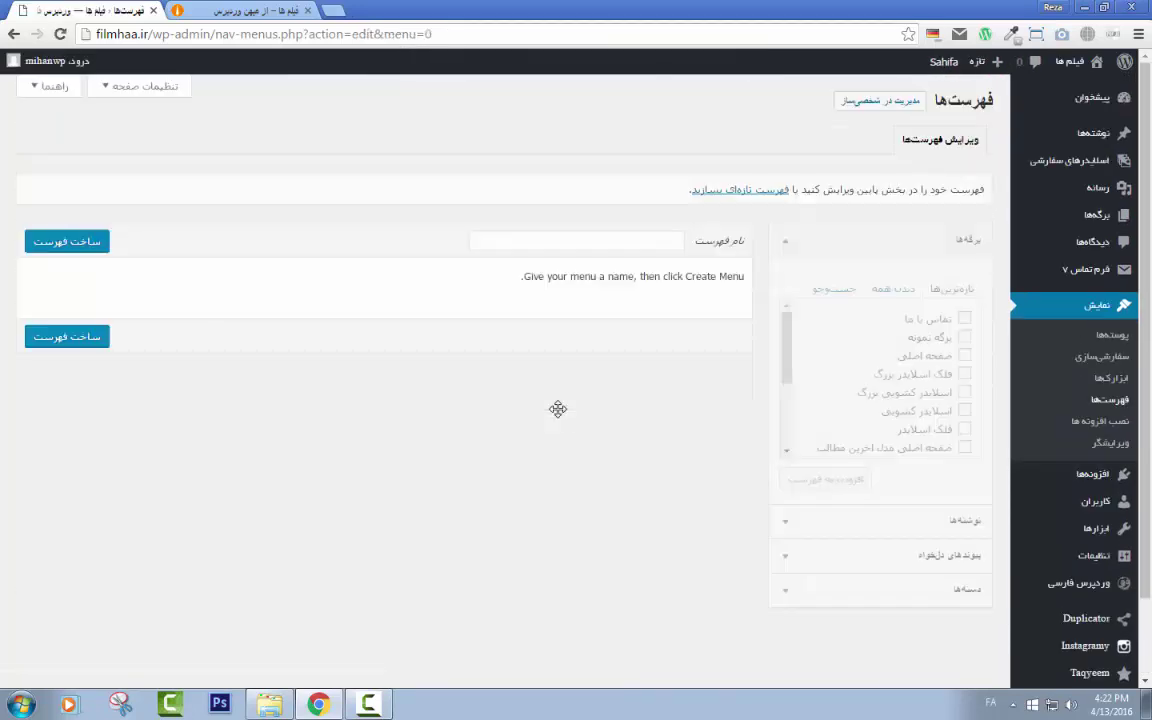
Step: Create a new menu named منوی اصلی
click(740, 190)
click(660, 244)
text(منو)
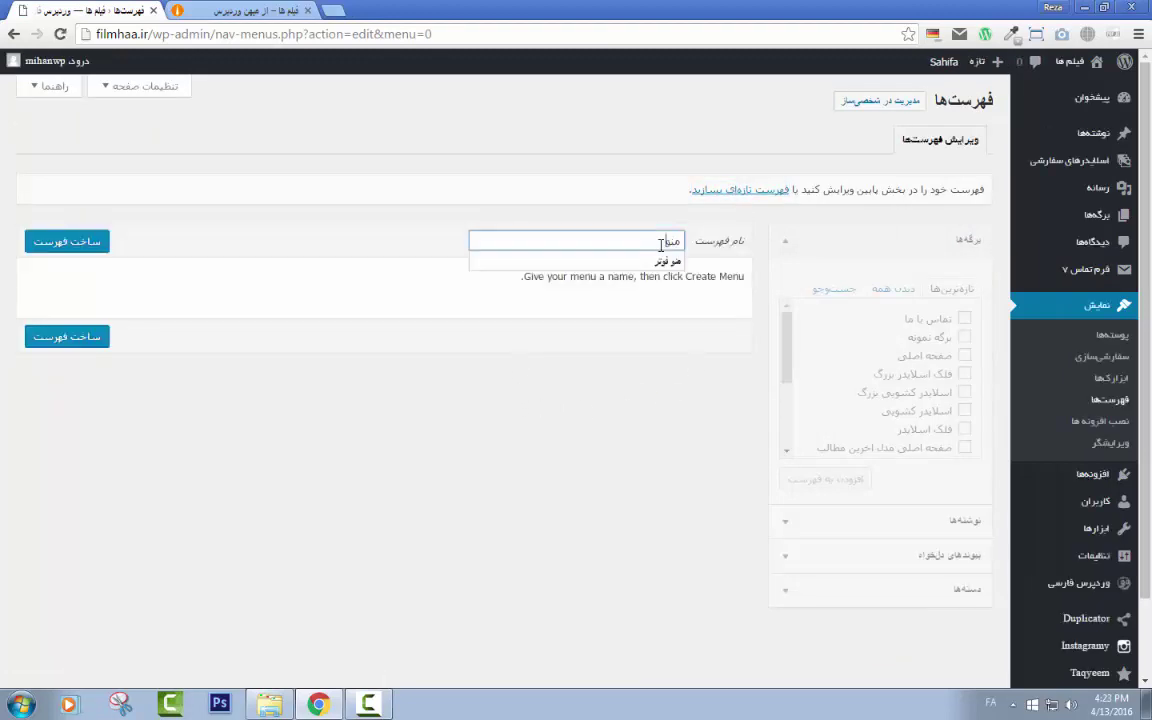
text(ی اصلی)
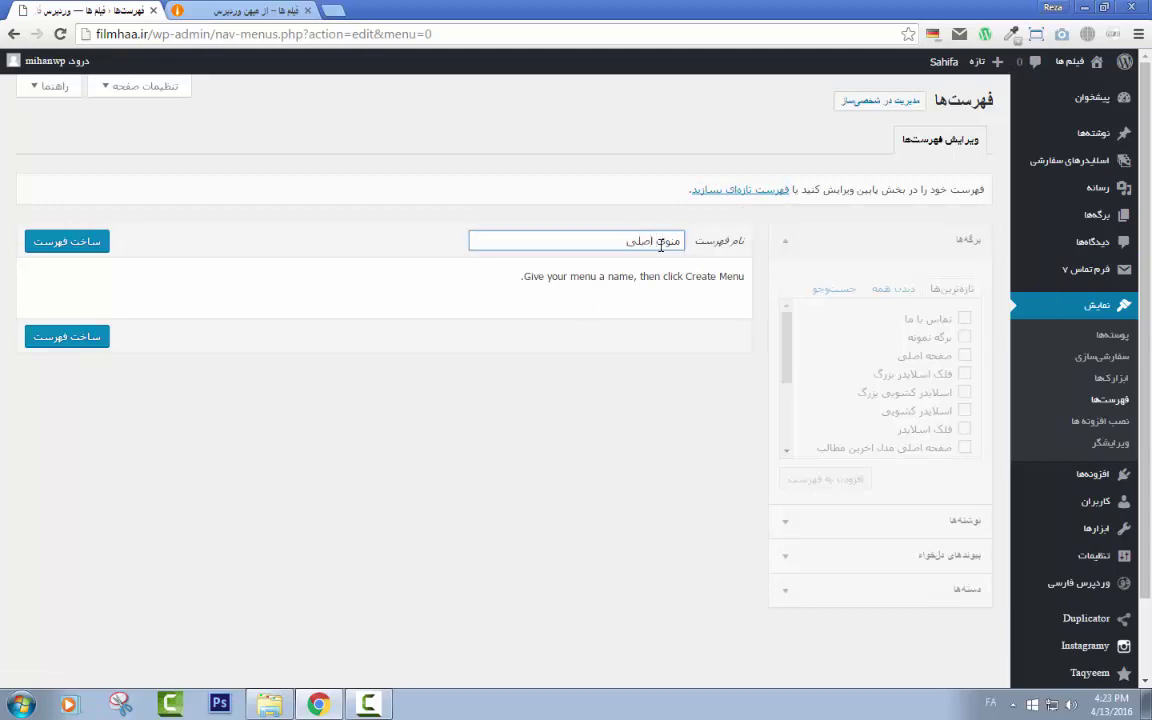
key(Return)
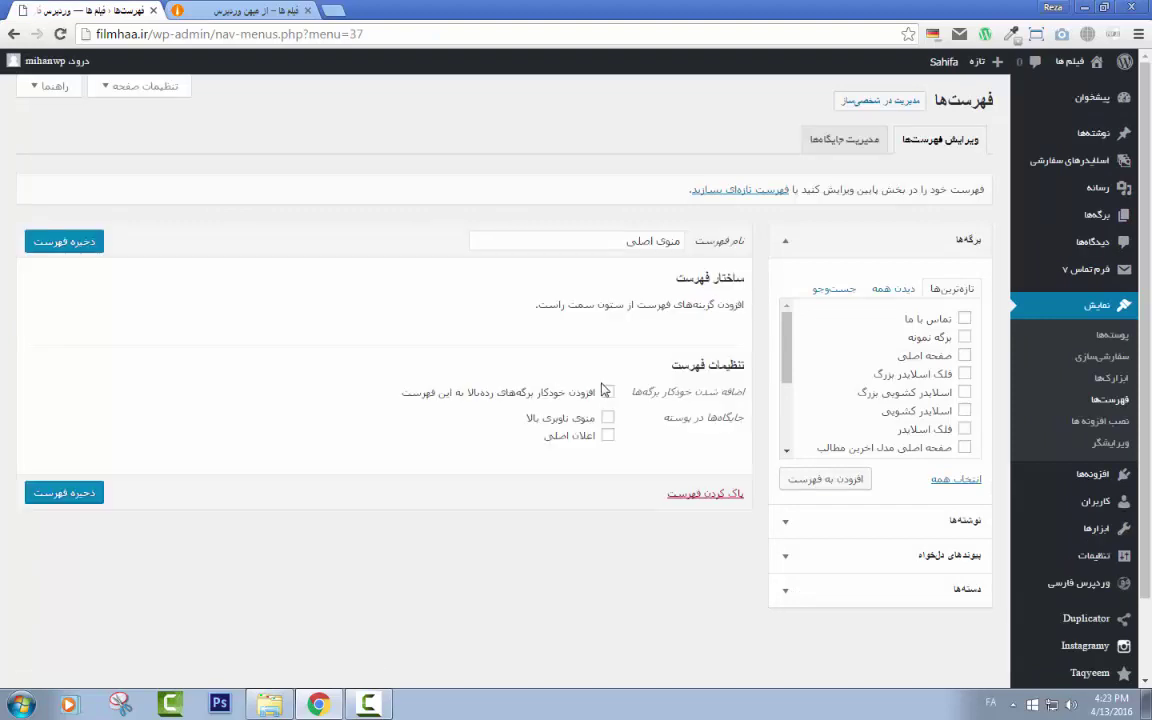
Step: Add the home page صفحه اصلی to the menu from the full list of pages
click(893, 288)
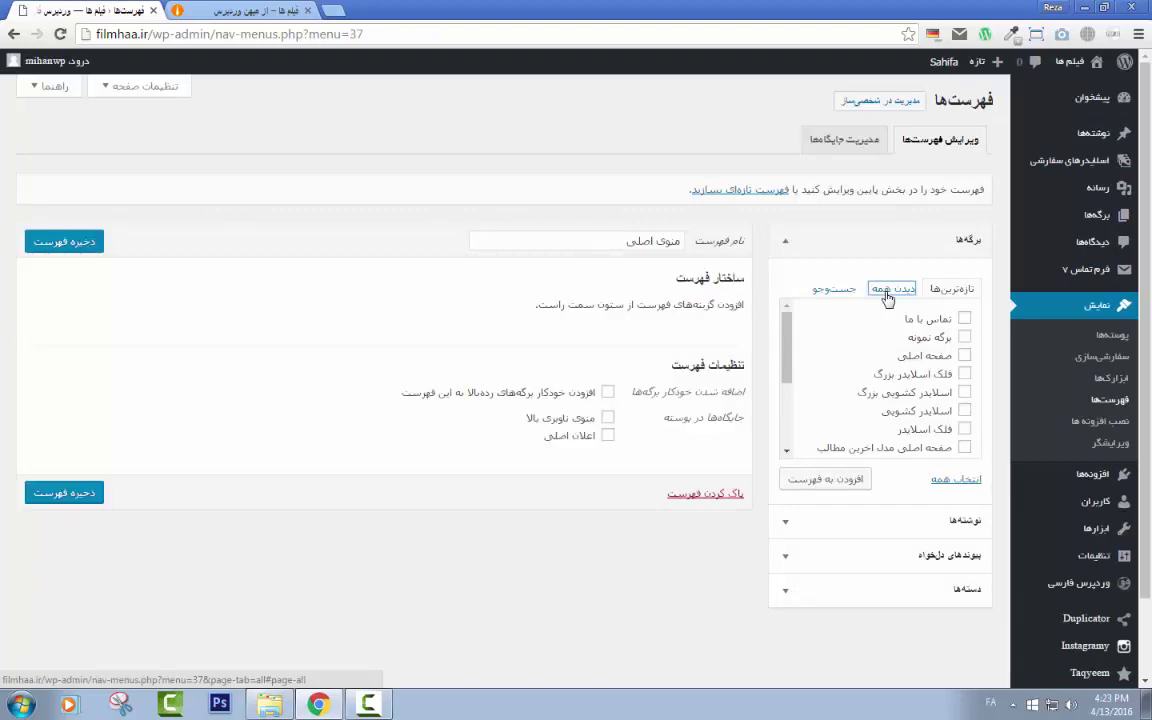
mouse_move(787, 335)
mouse_down()
mouse_move(787, 425)
mouse_move(797, 314)
mouse_up()
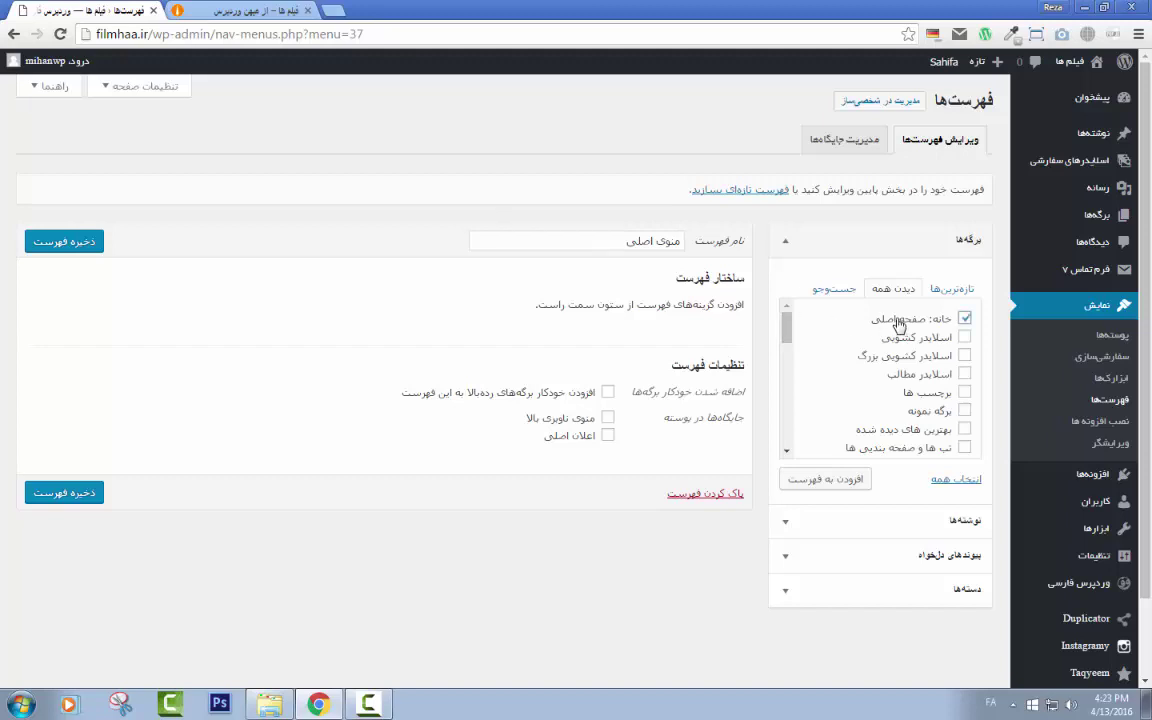
click(850, 479)
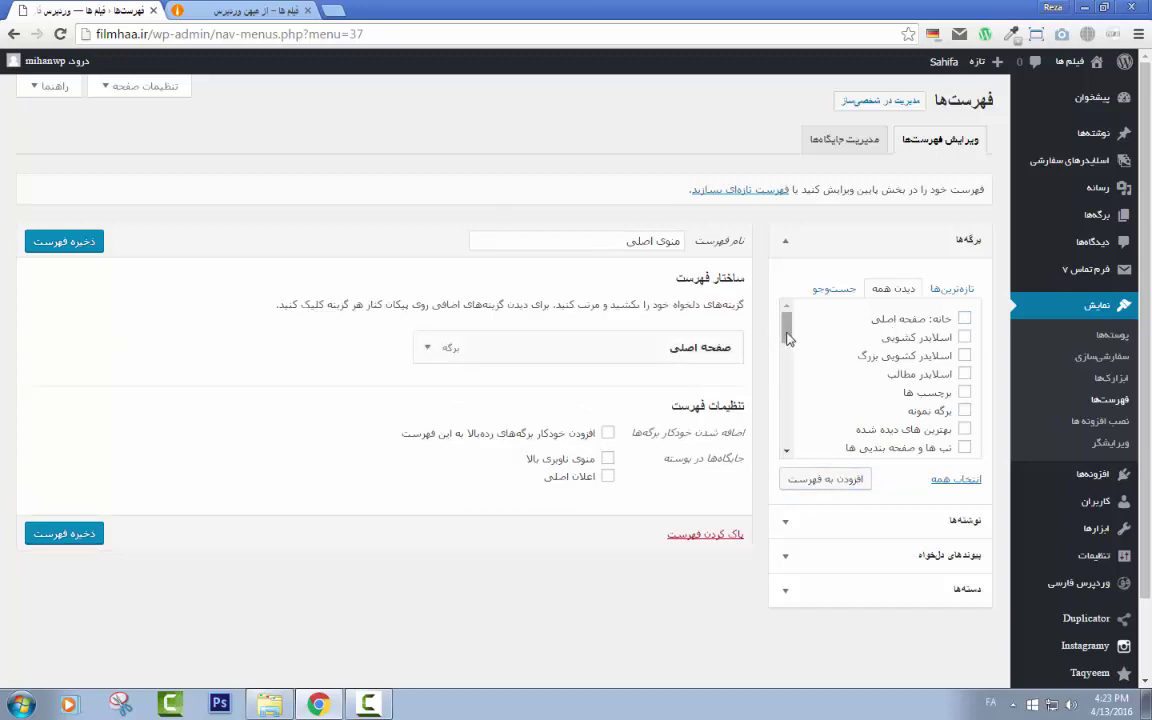
Step: Add the pages اسلایدر کشویی, اسلایدر کشویی بزرگ, اسلایدر مطالب, برچسب ها, برگه نمونه and بهترین های دیده شده to the menu
click(918, 338)
click(919, 356)
click(920, 374)
click(921, 392)
click(923, 410)
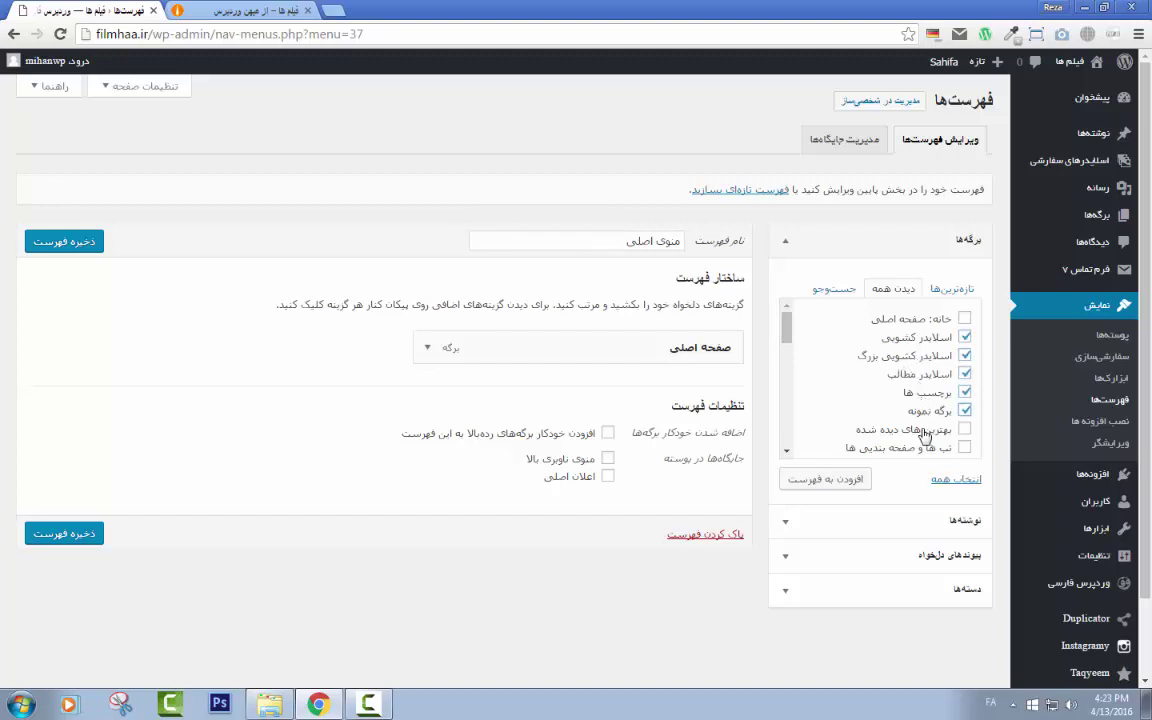
click(923, 430)
click(860, 480)
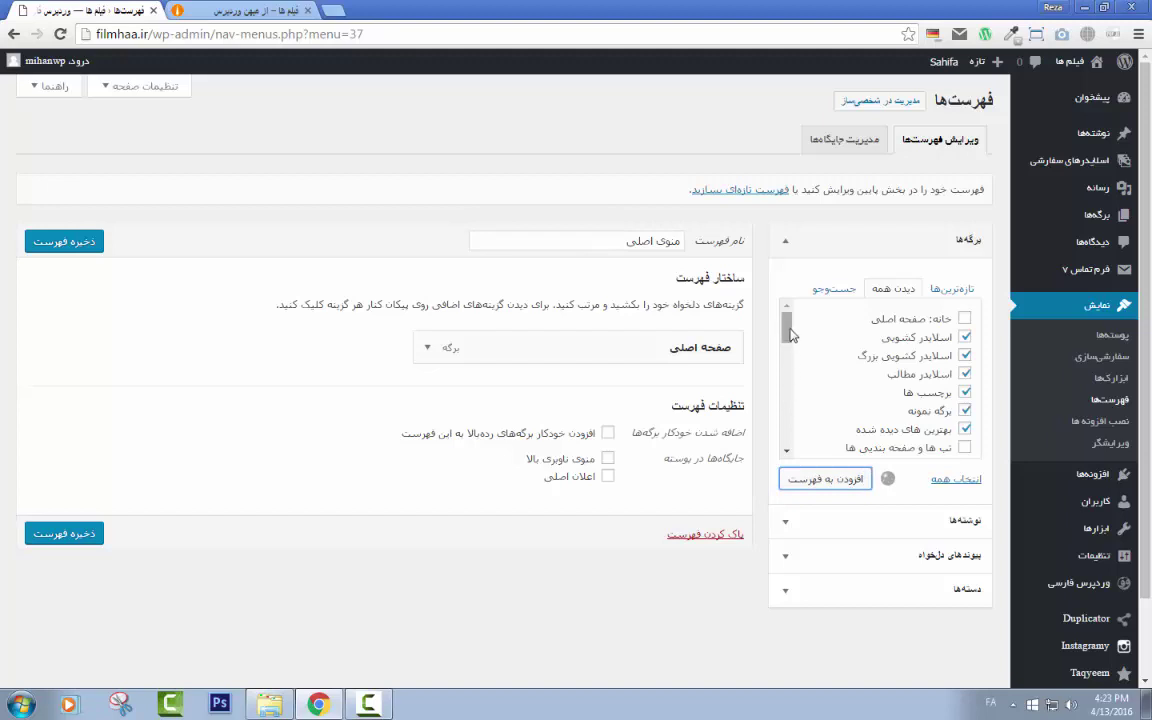
drag(789, 334, 788, 392)
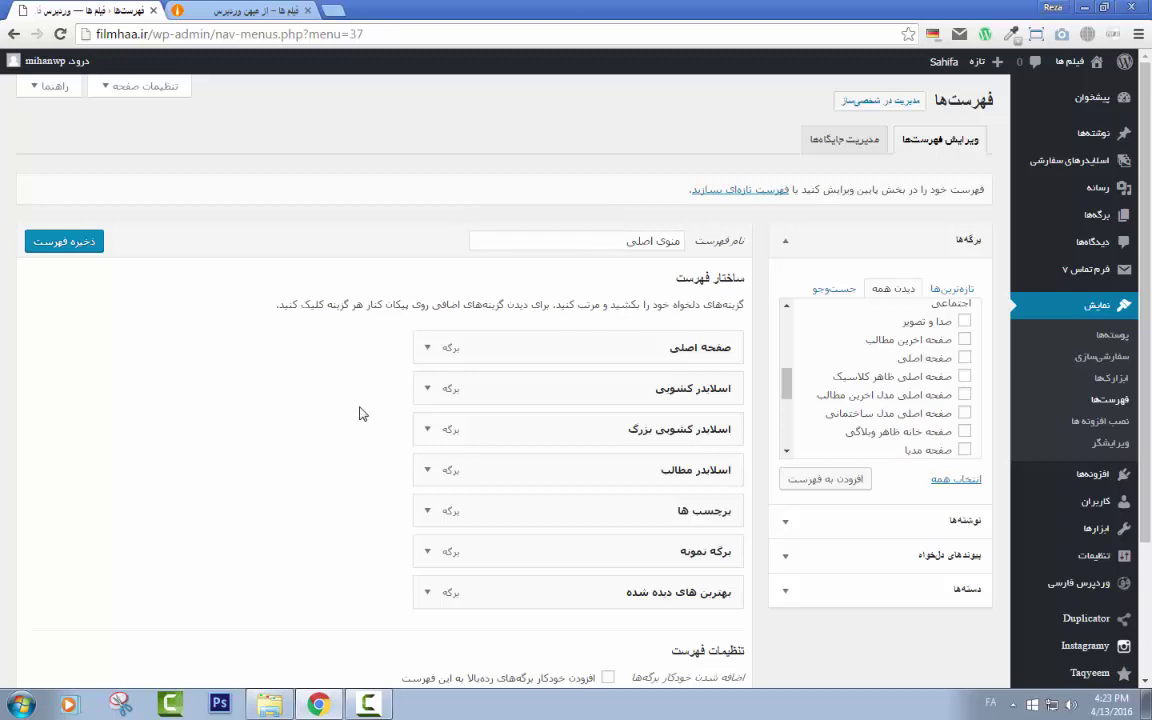
Step: Save the menu and reload the site's home page to check its navigation
click(64, 244)
key(ctrl+Tab)
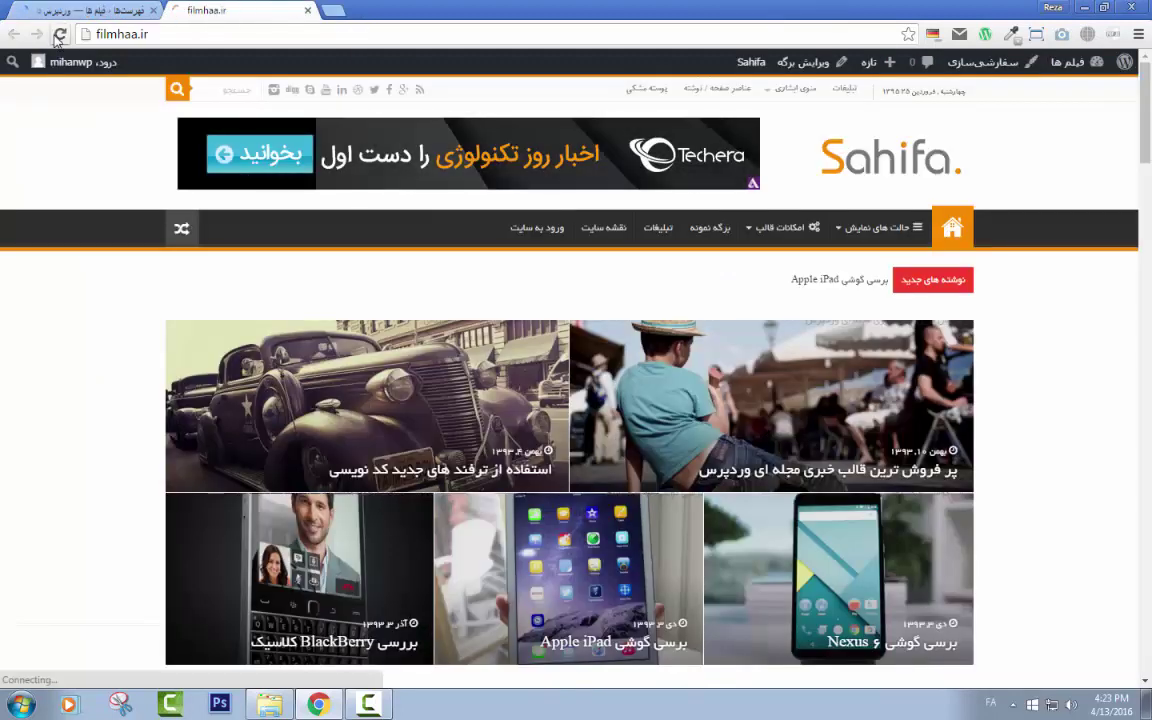
click(57, 37)
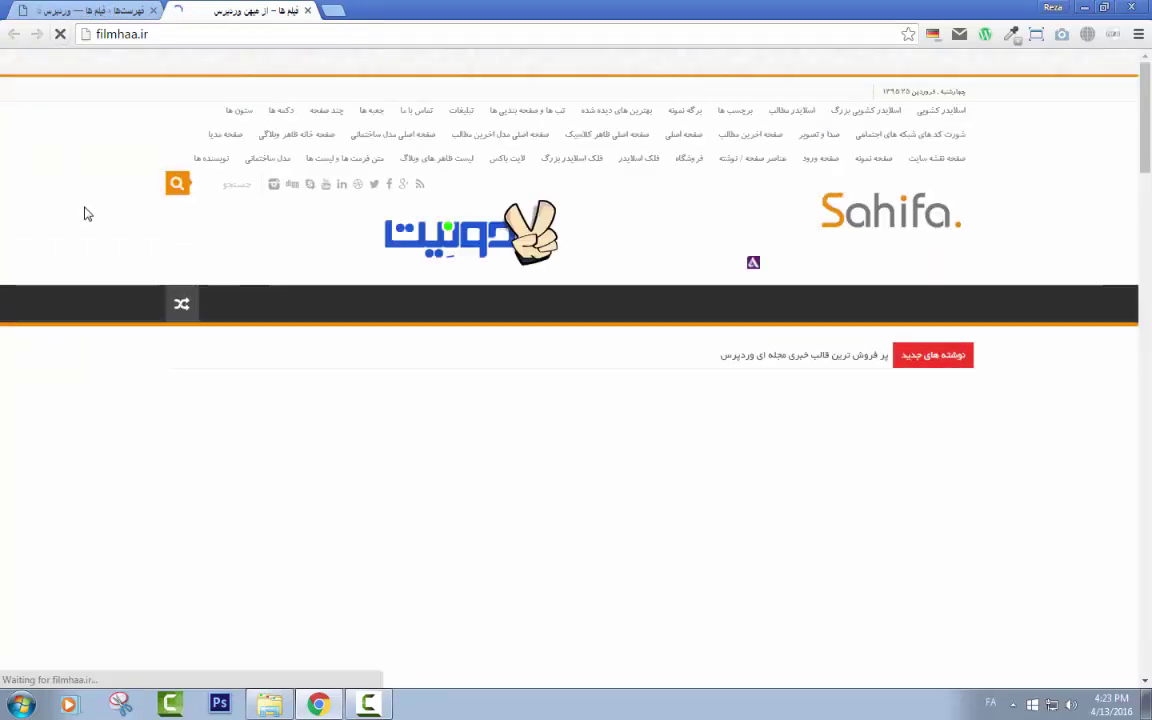
click(100, 9)
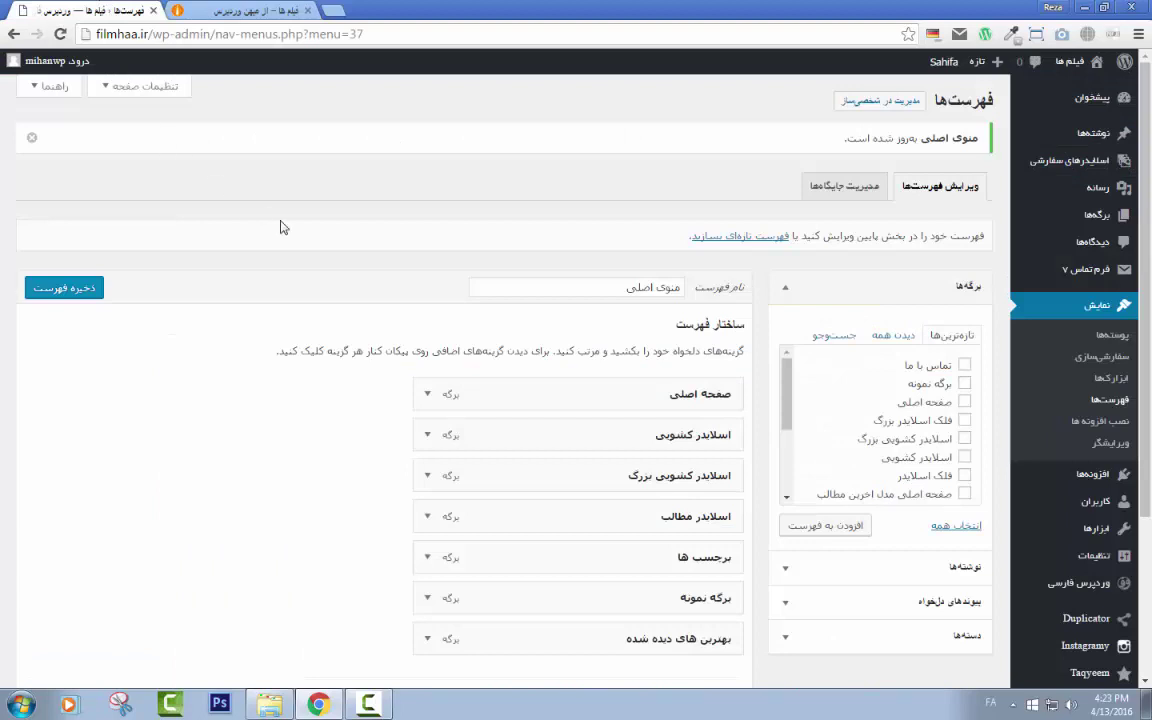
Step: Assign the menu to the اعلان اصلی theme location, save it and reload the site's home page
scroll(576, 547, down, 3)
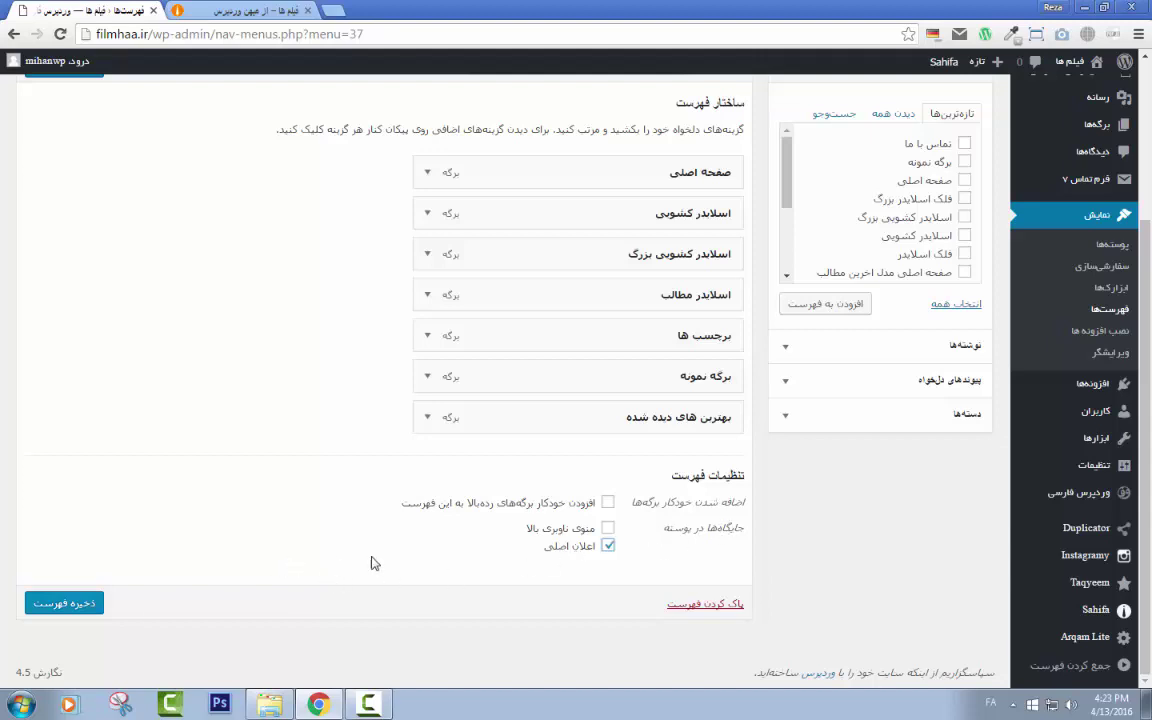
click(211, 8)
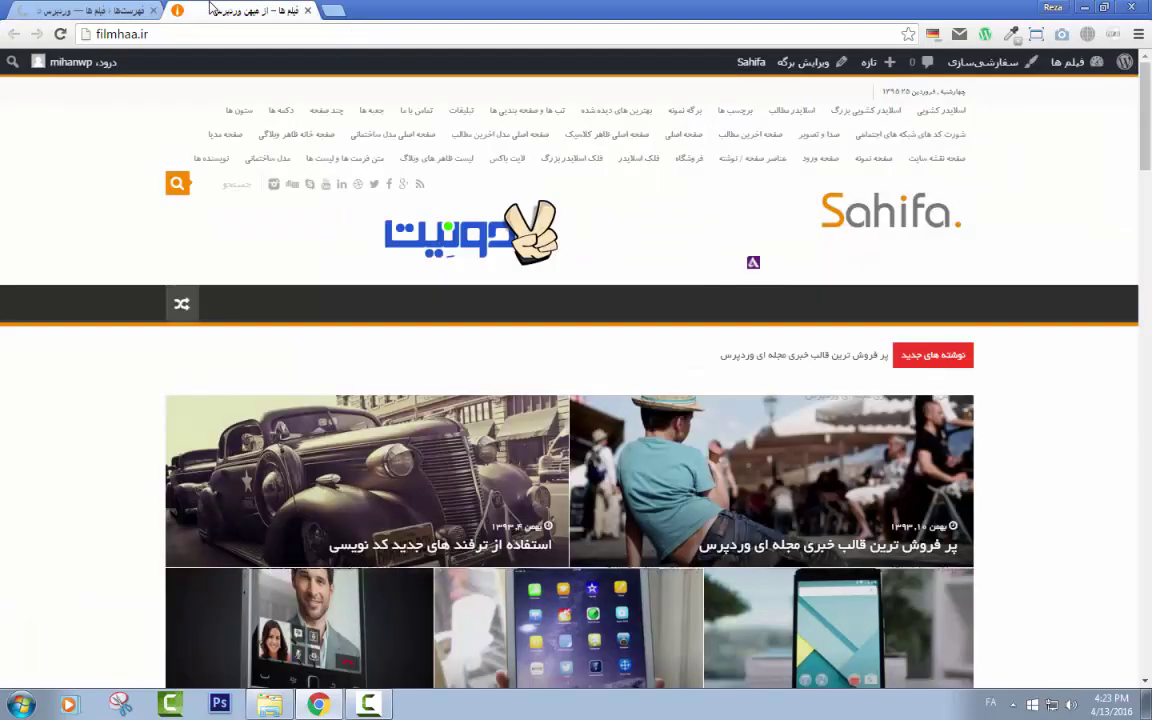
key(F5)
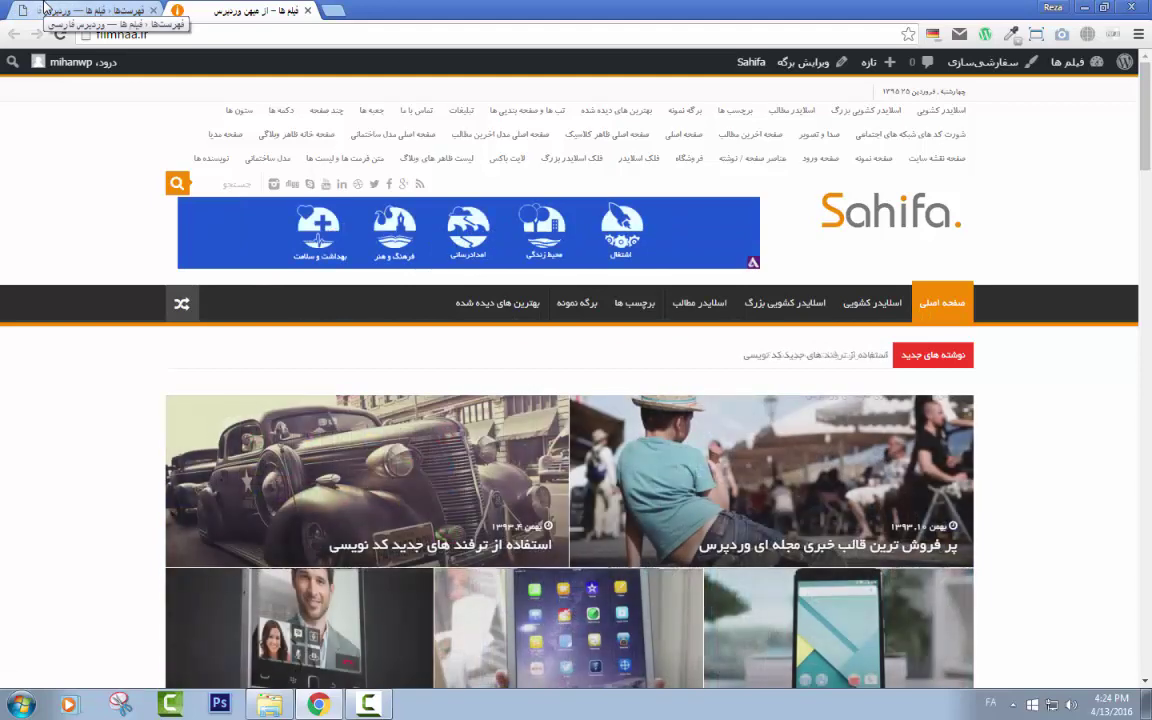
Step: Nest اسلایدر کشویی بزرگ, اسلایدر مطالب and برچسب ها as sub-items under اسلایدر کشویی and save the menu
click(44, 8)
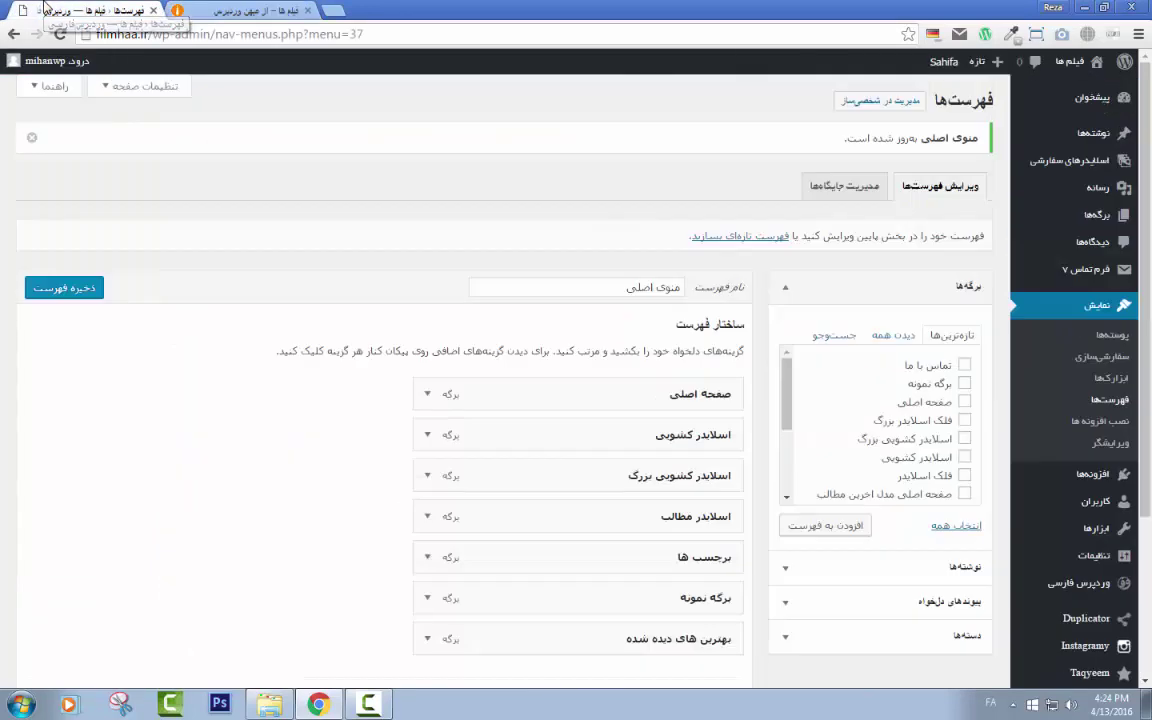
scroll(206, 365, down, 1)
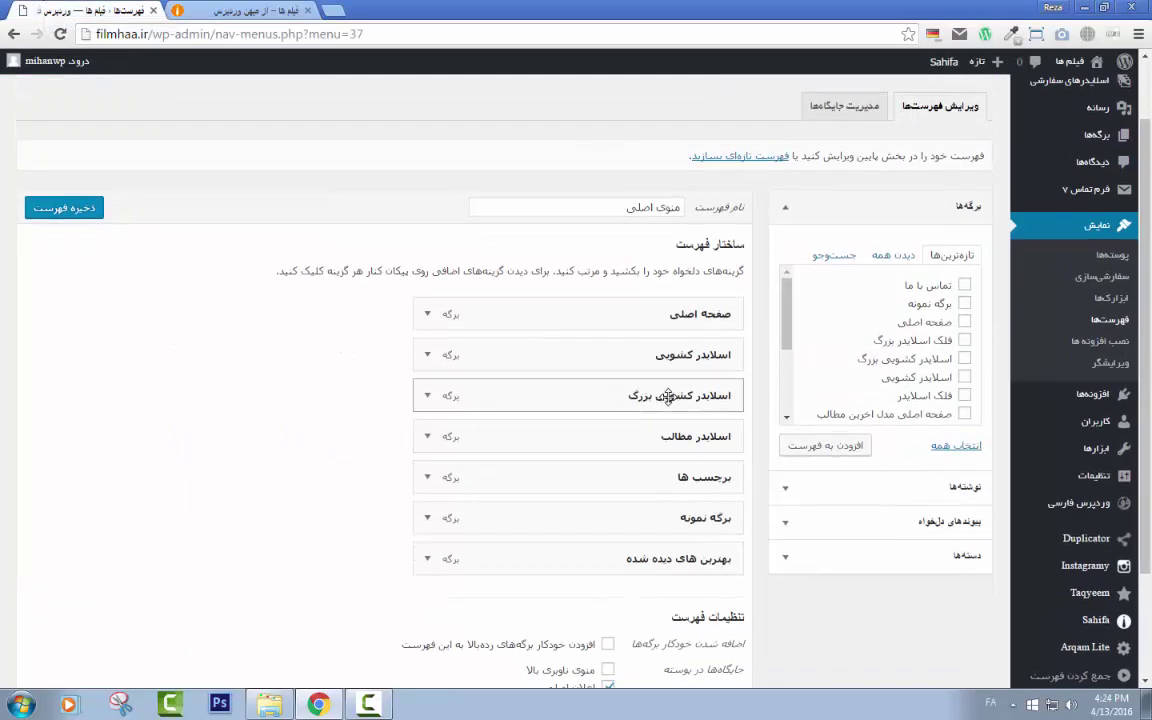
drag(668, 396, 626, 472)
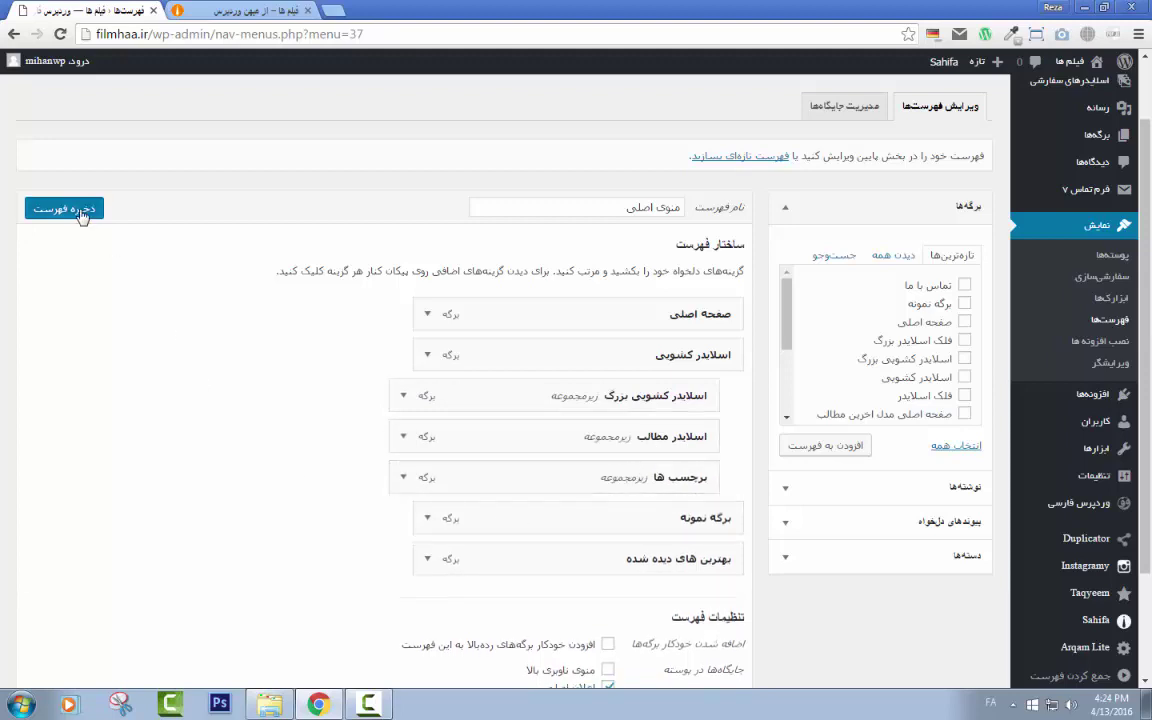
click(64, 209)
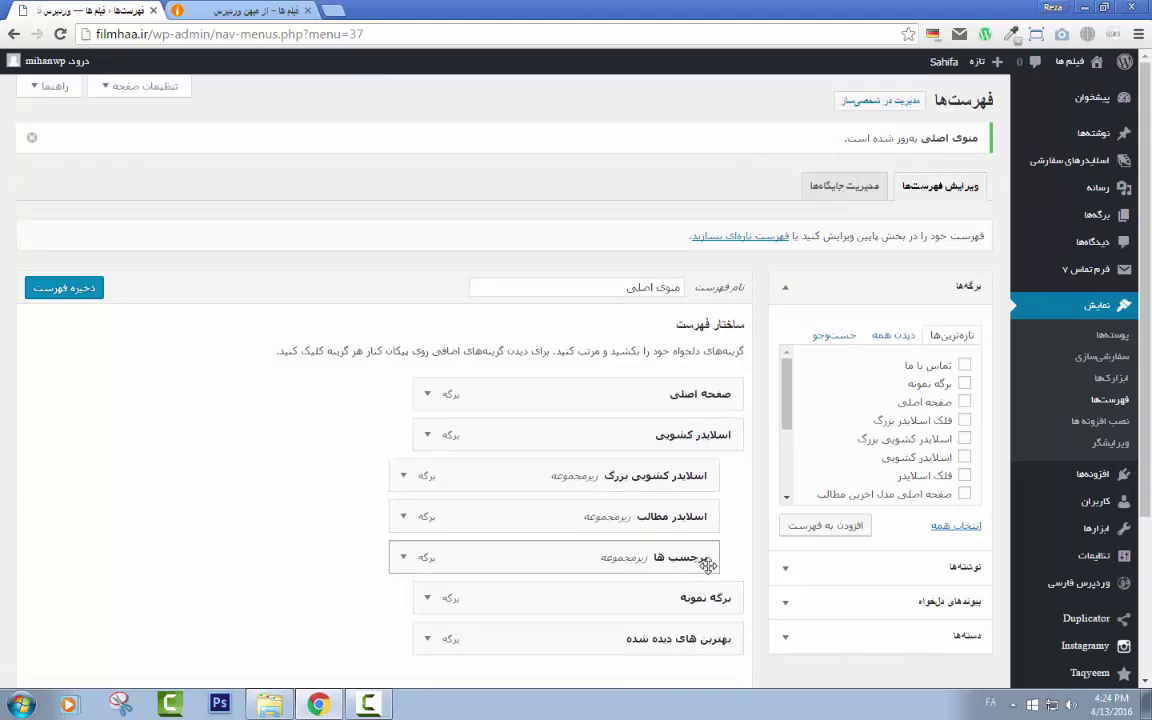
Step: Examine the اسلایدر کشویی submenu on the reloaded site and its nested items in the menu structure
click(283, 9)
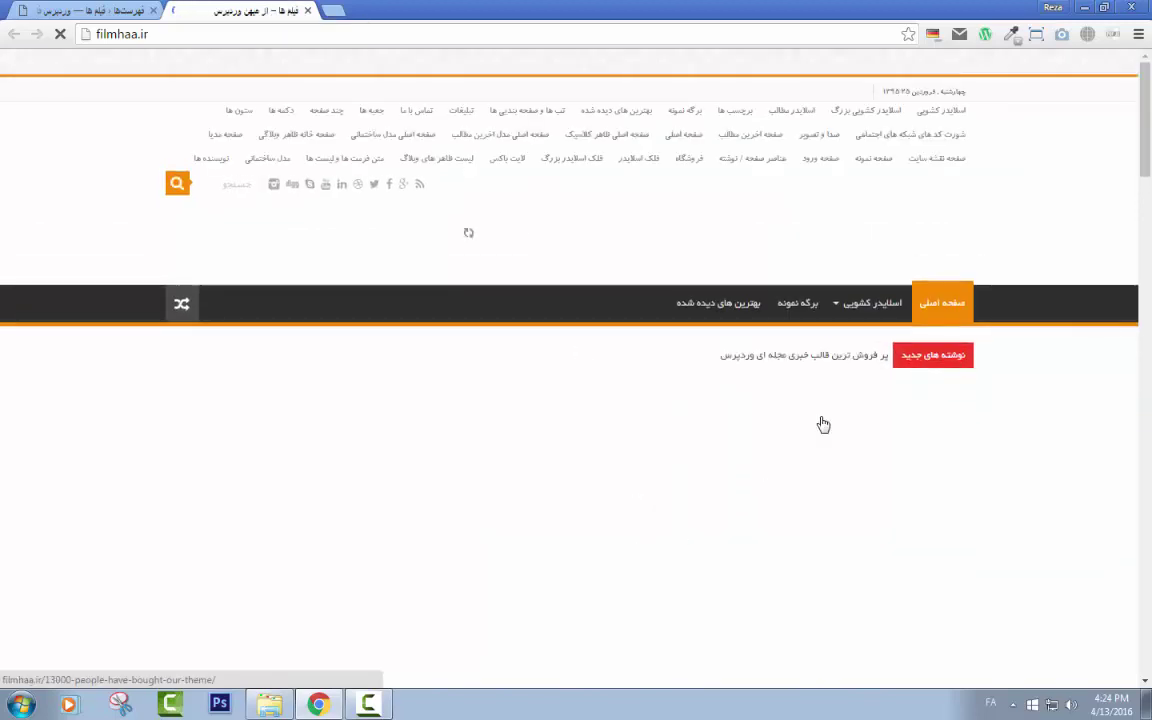
mouse_move(875, 310)
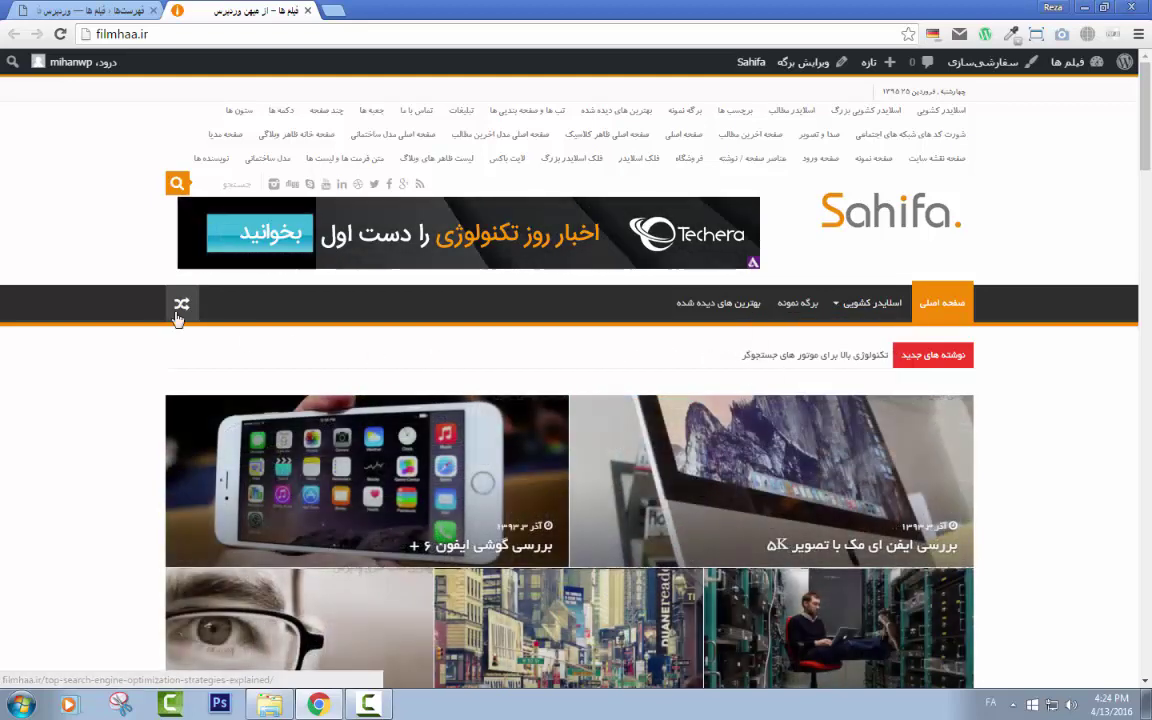
key(ctrl+Tab)
scroll(240, 398, down, 3)
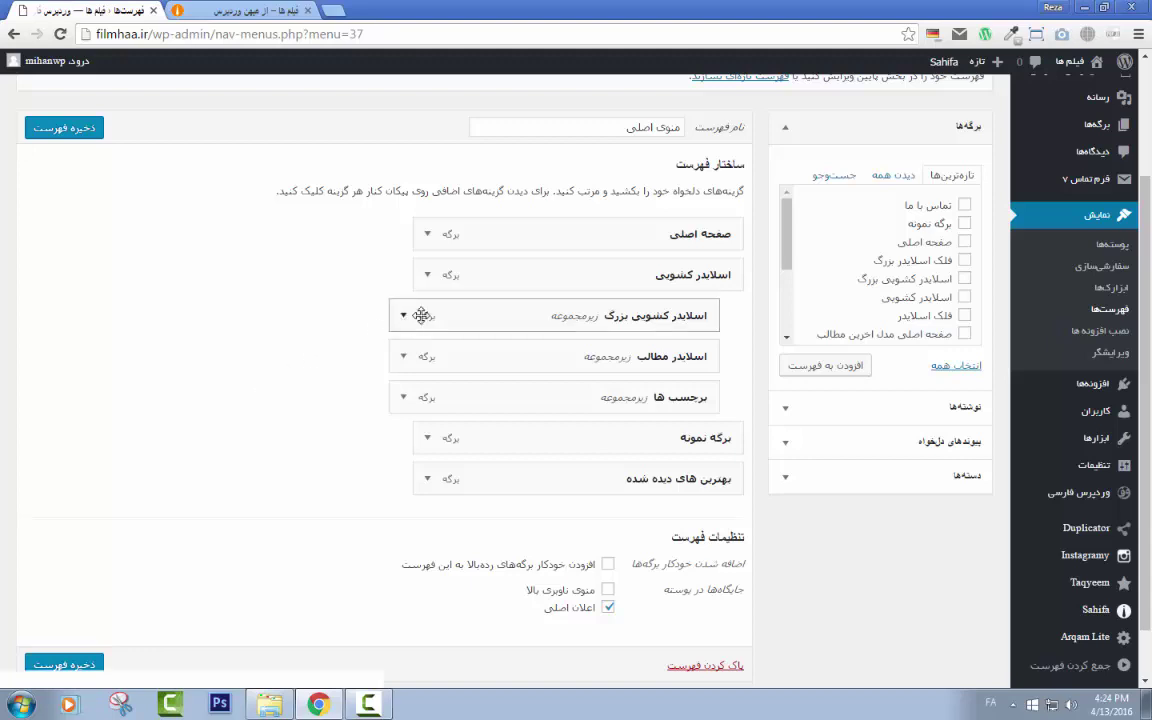
mouse_move(476, 311)
mouse_down()
mouse_move(504, 316)
mouse_move(478, 317)
mouse_up()
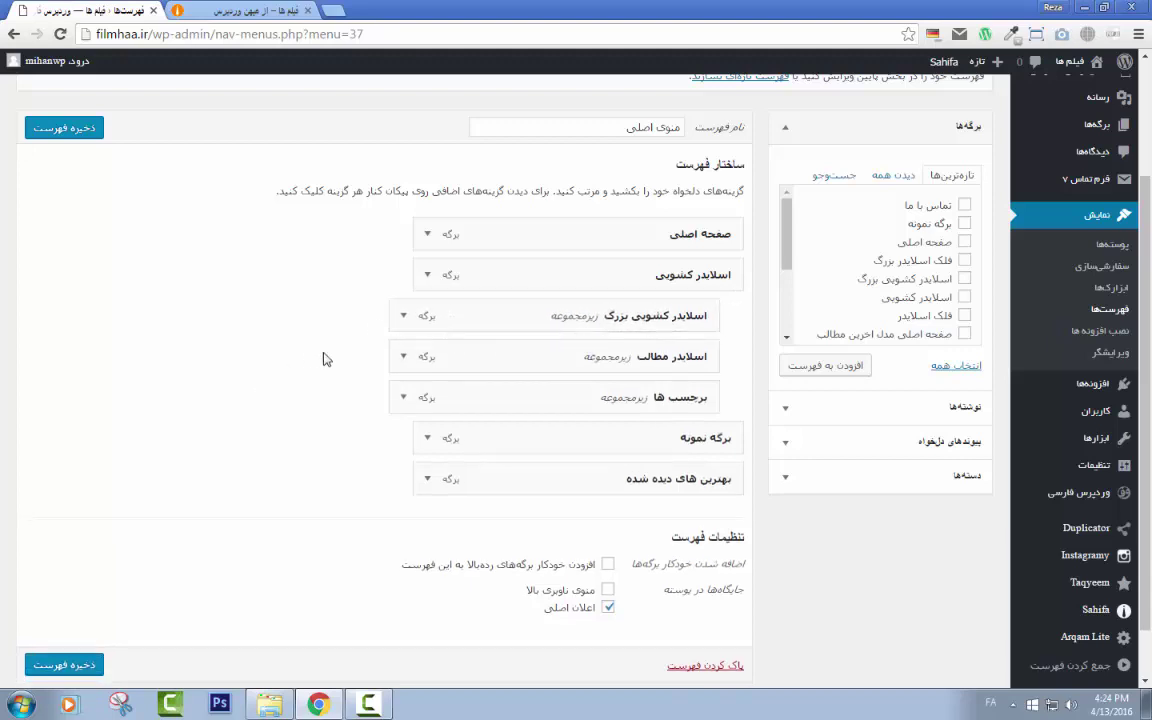
Step: Give the top-level اسلایدر کشویی menu item the Android icon
click(290, 12)
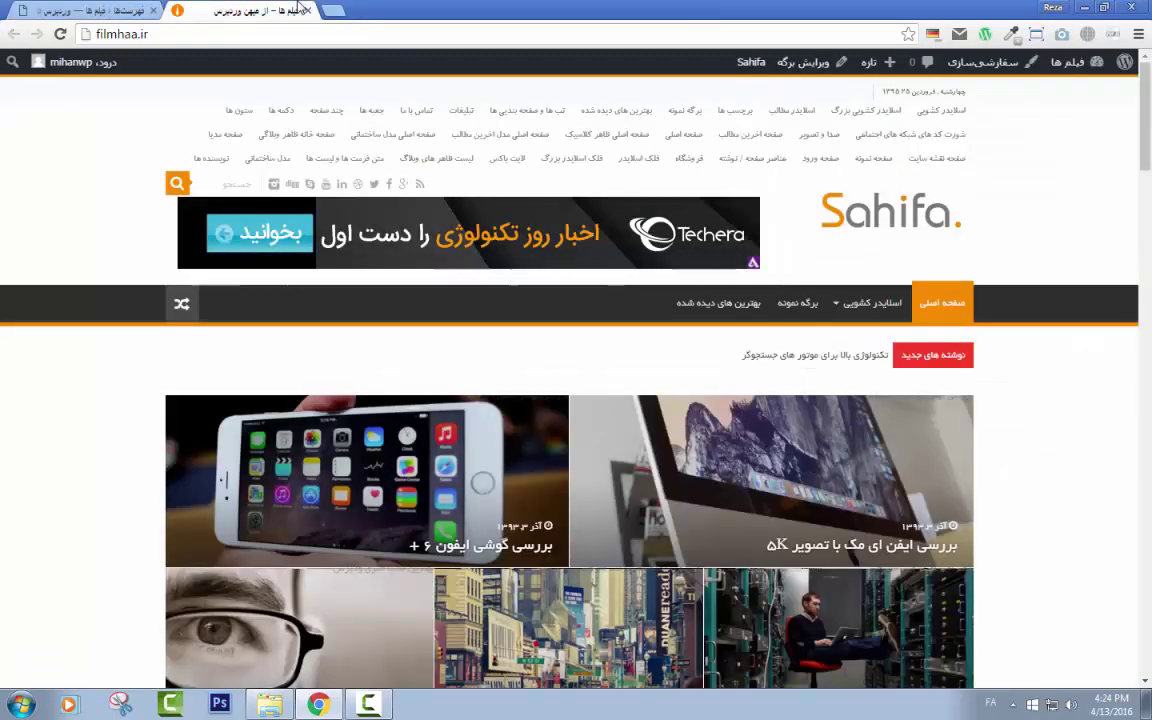
key(ctrl+Tab)
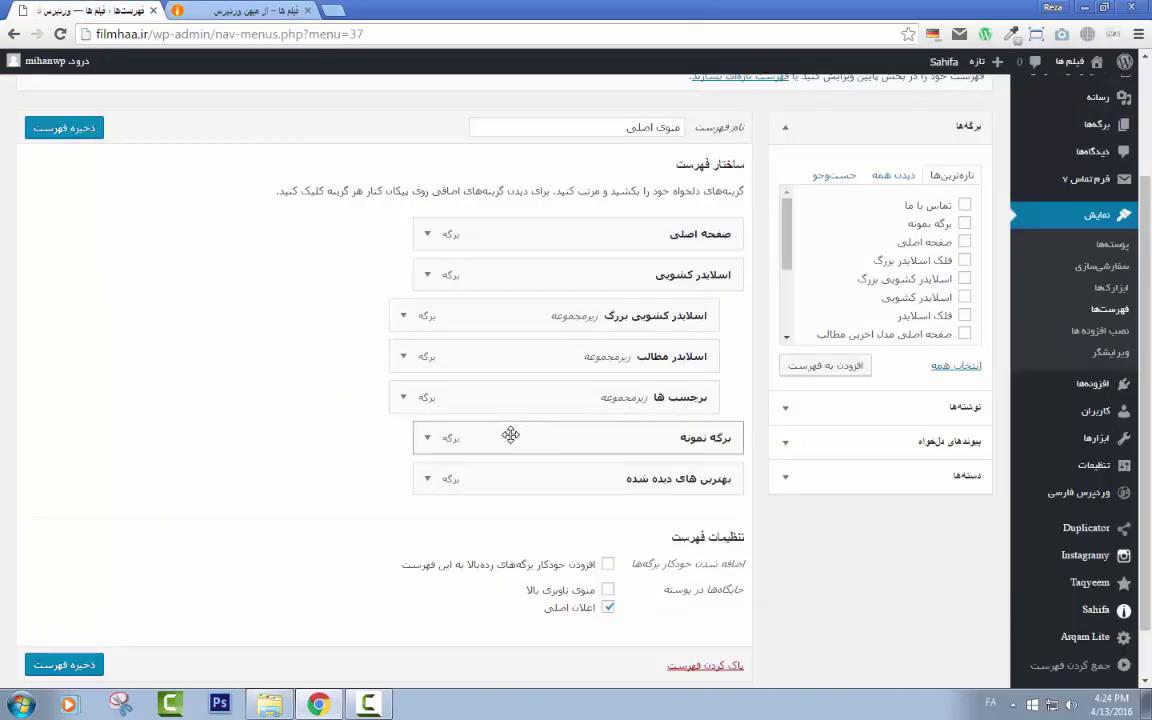
click(426, 275)
click(428, 277)
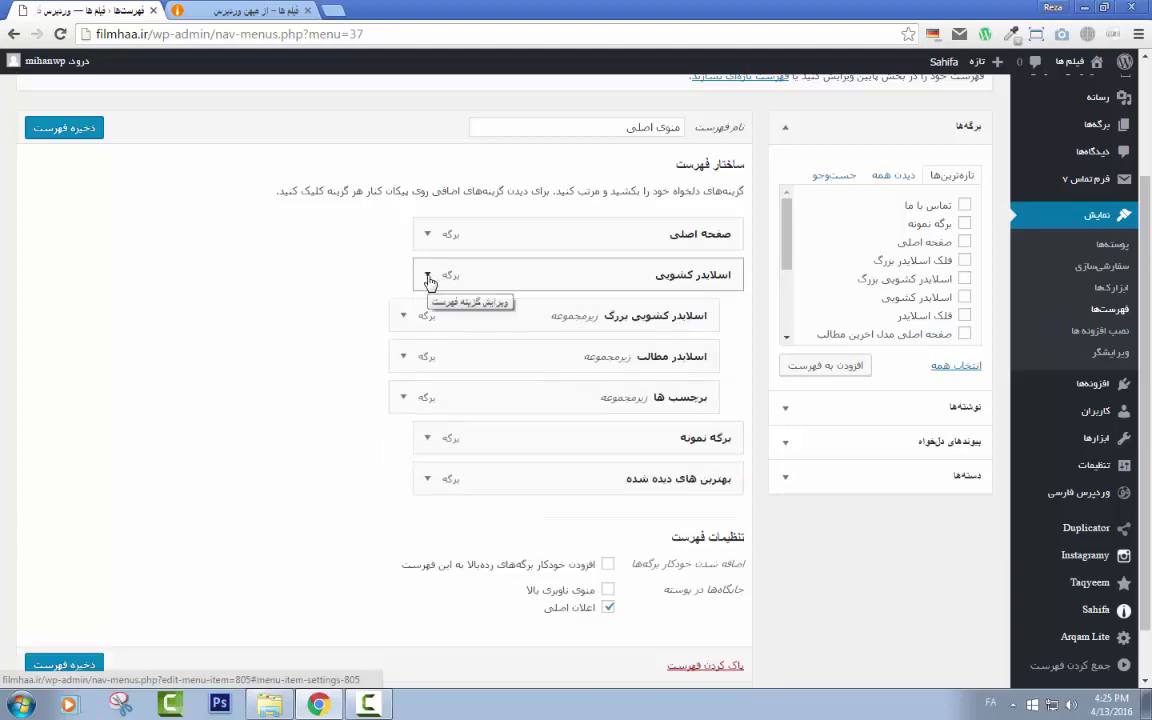
click(428, 277)
scroll(450, 338, down, 1)
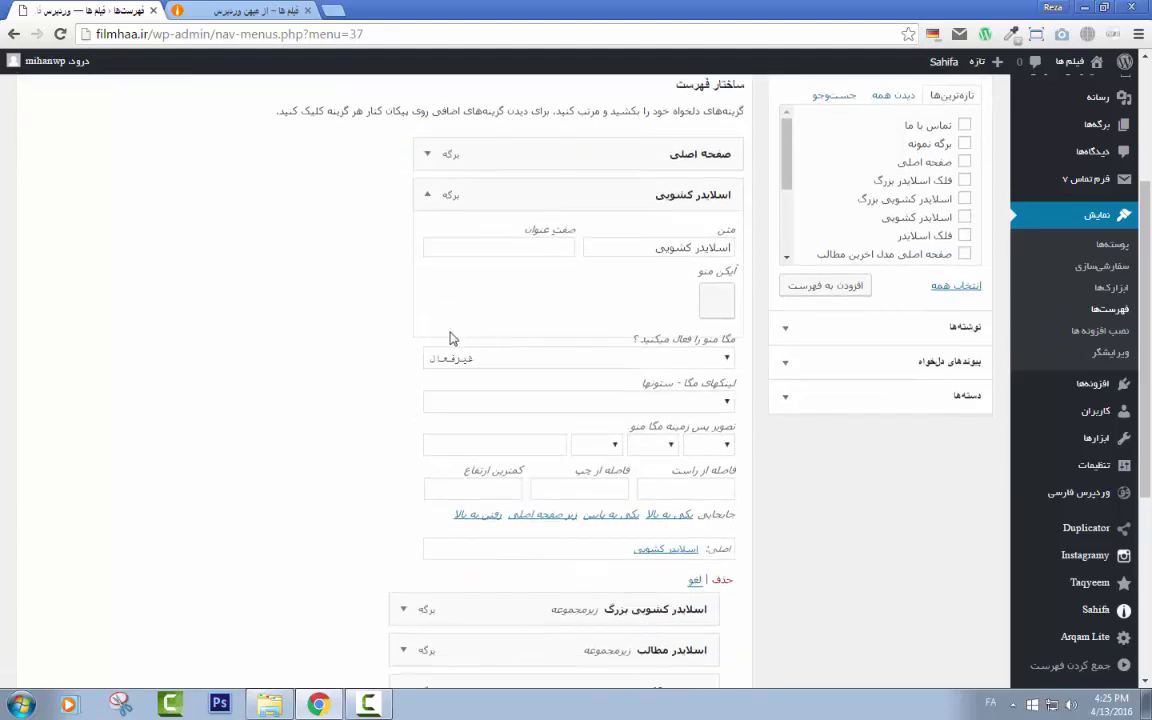
click(714, 306)
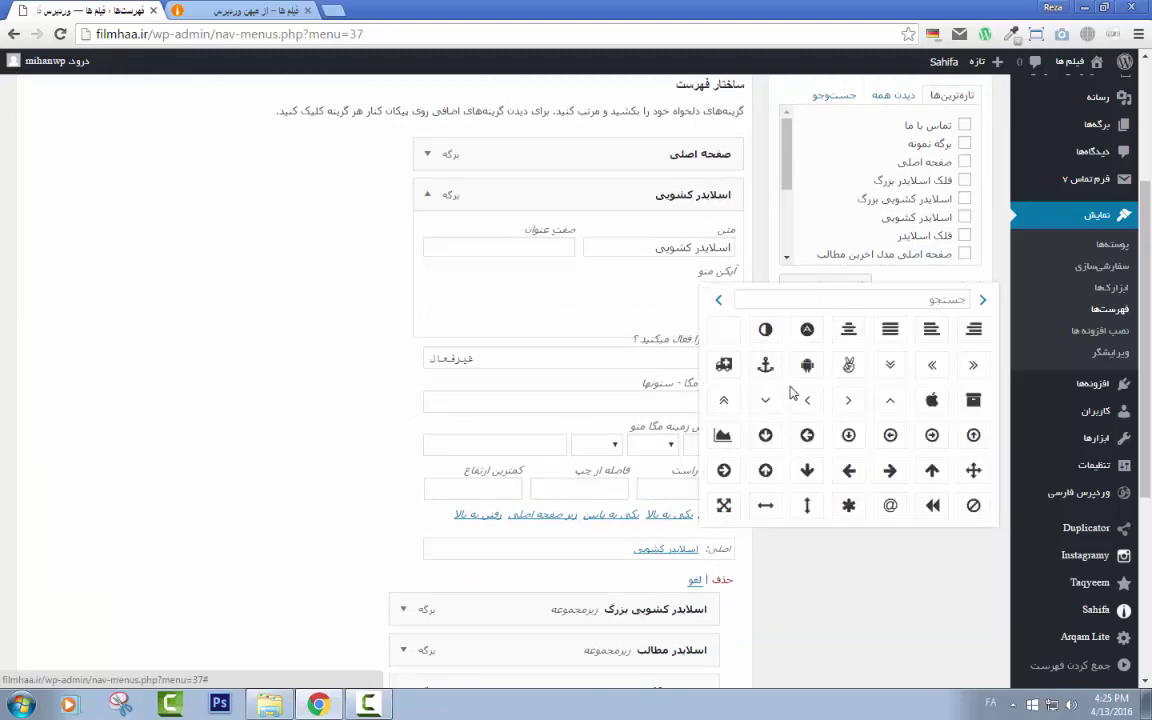
click(807, 366)
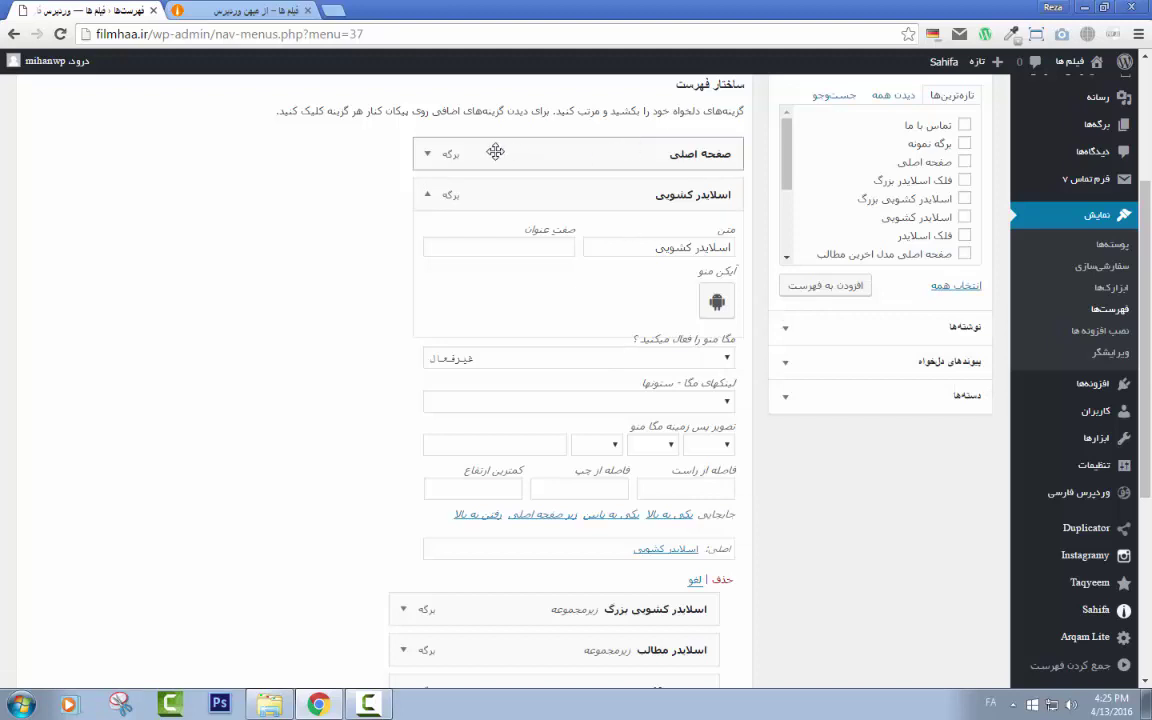
Step: Give the صفحه اصلی menu item the Apple icon and collapse its settings
click(430, 155)
click(720, 265)
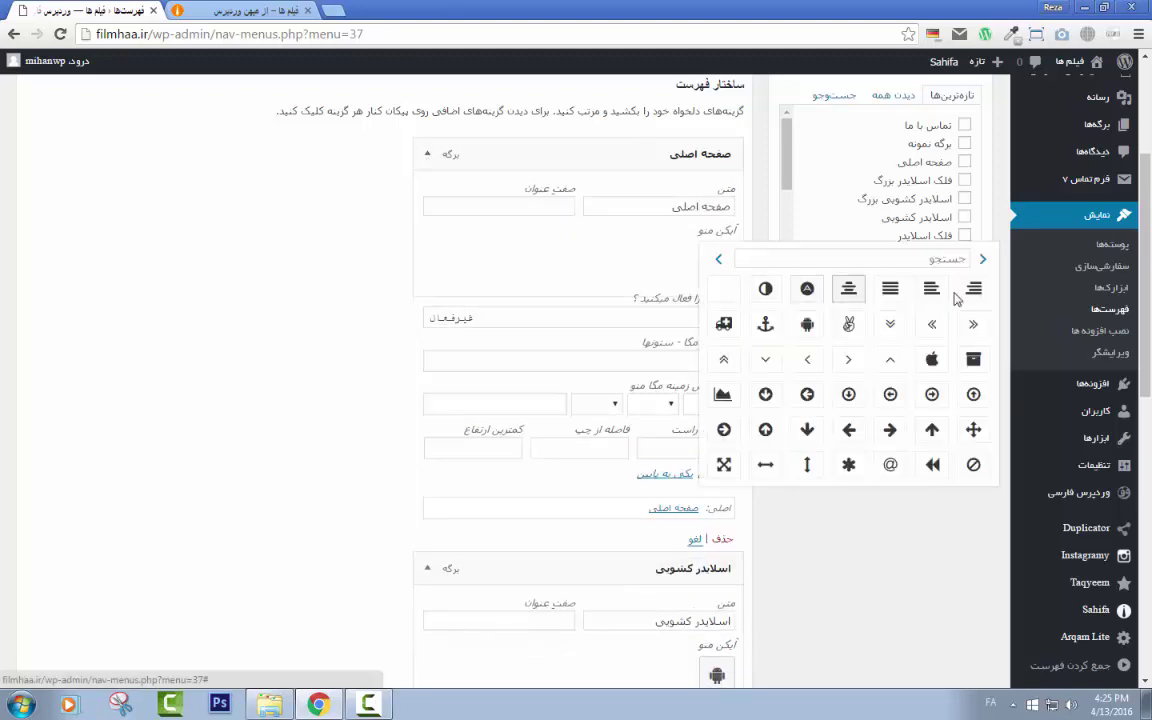
click(931, 359)
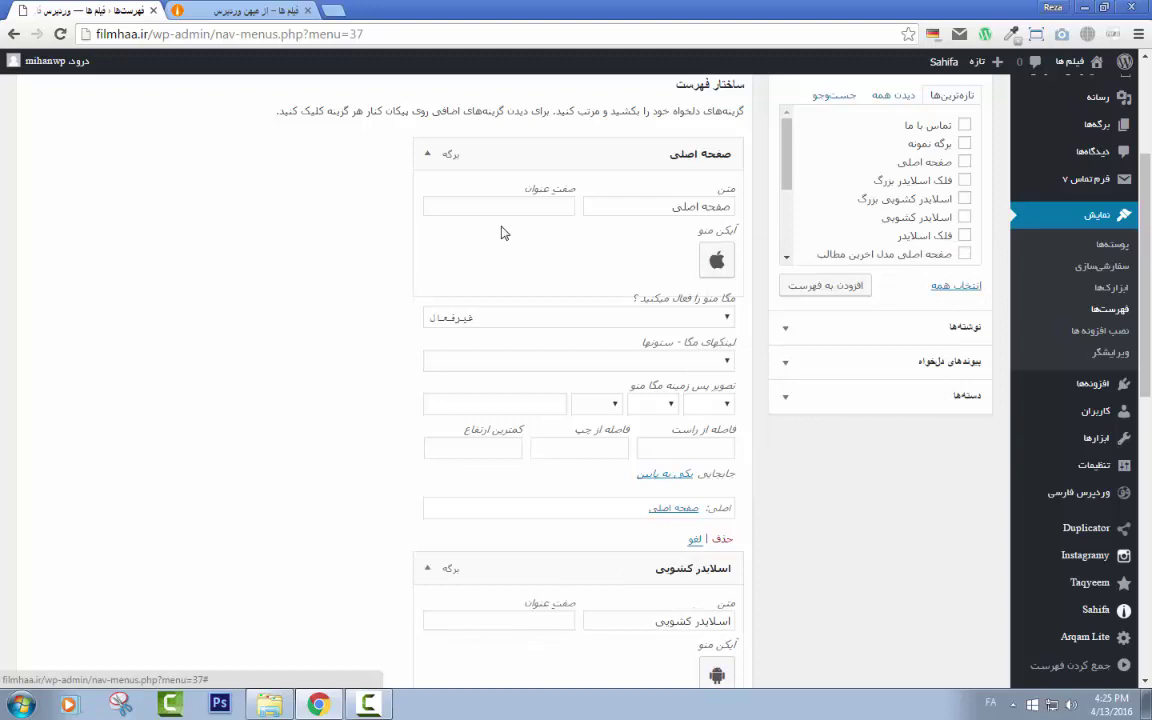
click(427, 153)
Step: Set the اسلایدر کشویی item's mega menu to لینک های مگا with 3 columns
scroll(583, 320, down, 1)
scroll(583, 320, down, 1)
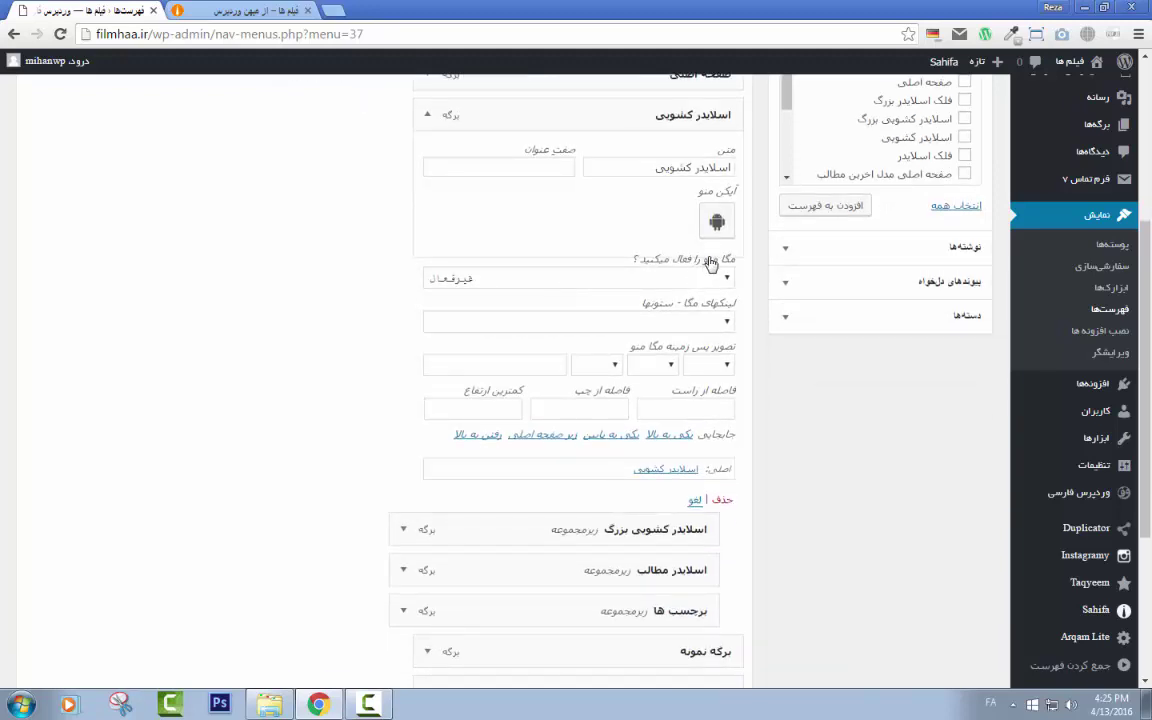
click(696, 280)
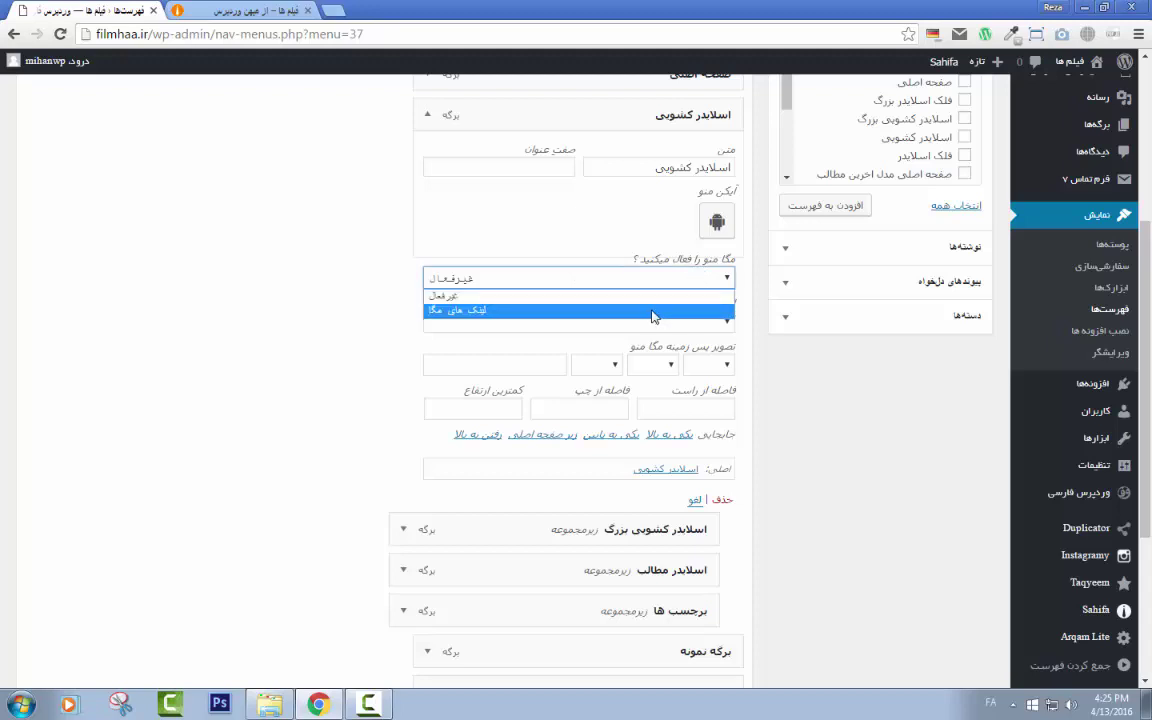
click(652, 311)
click(601, 305)
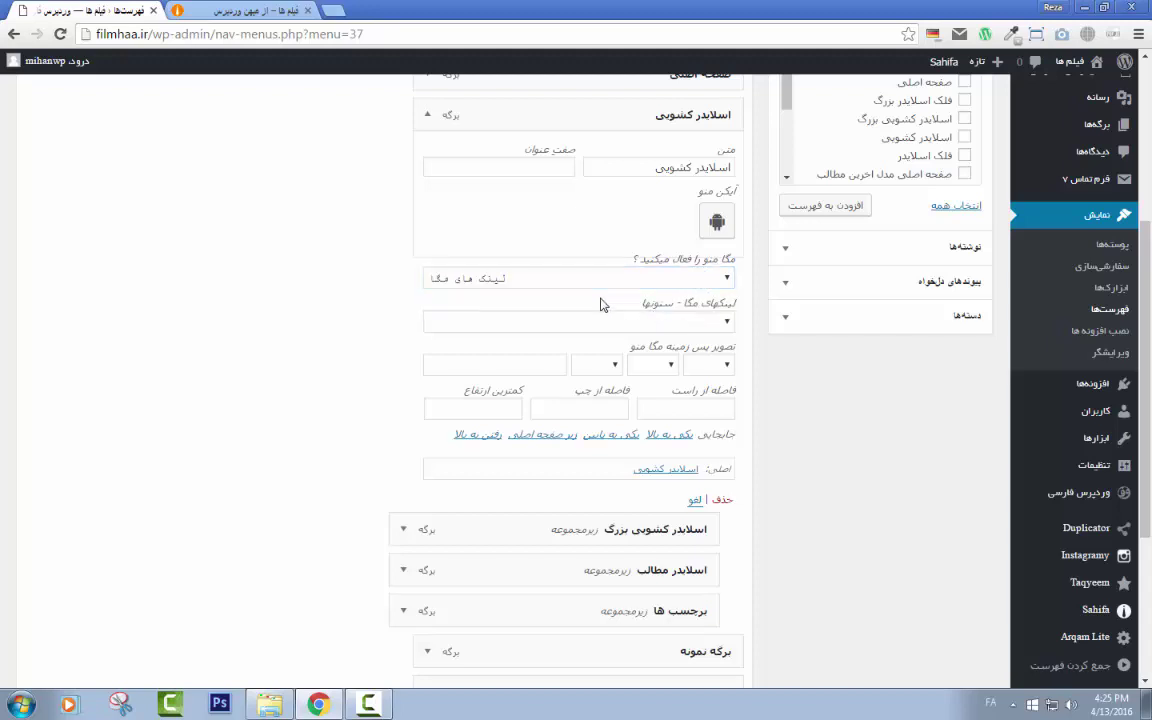
click(676, 320)
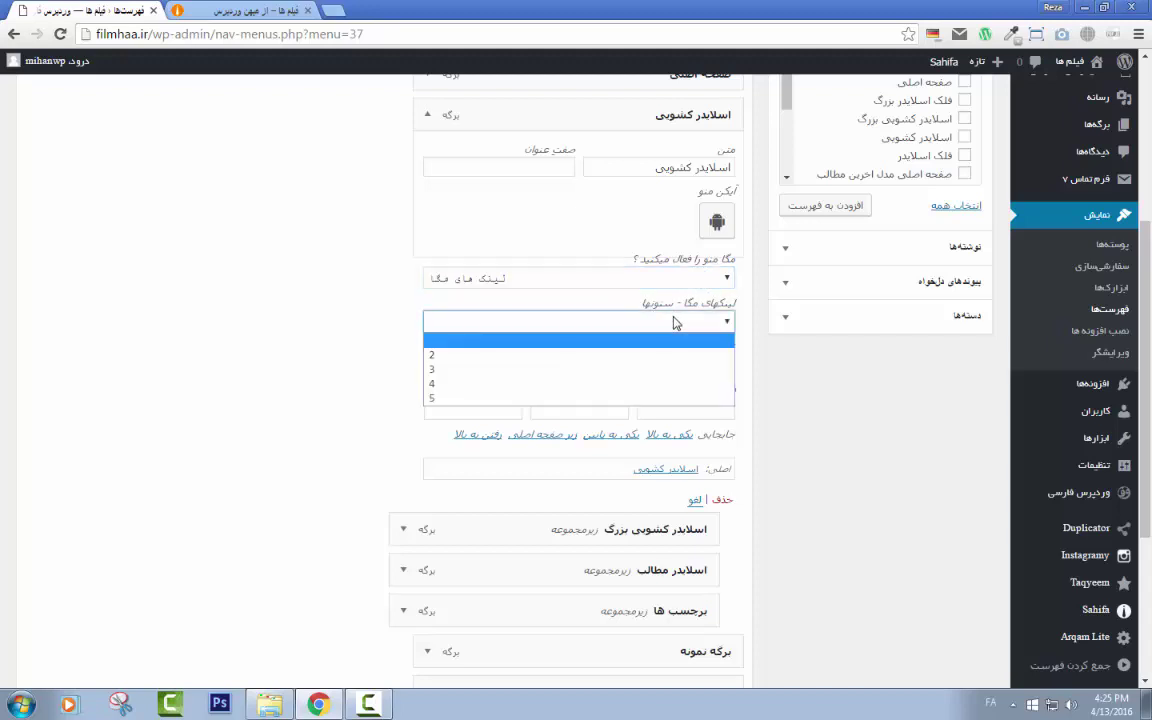
click(514, 369)
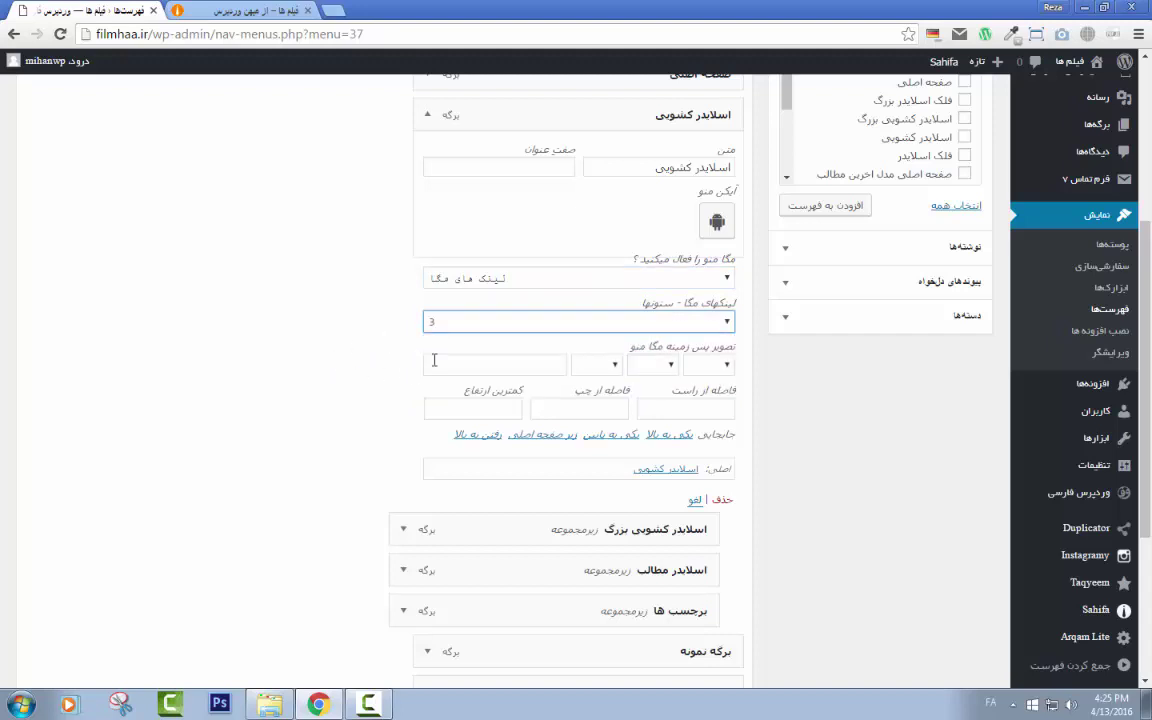
Step: Examine the position and repeat options for the mega menu's background image without choosing any
click(492, 366)
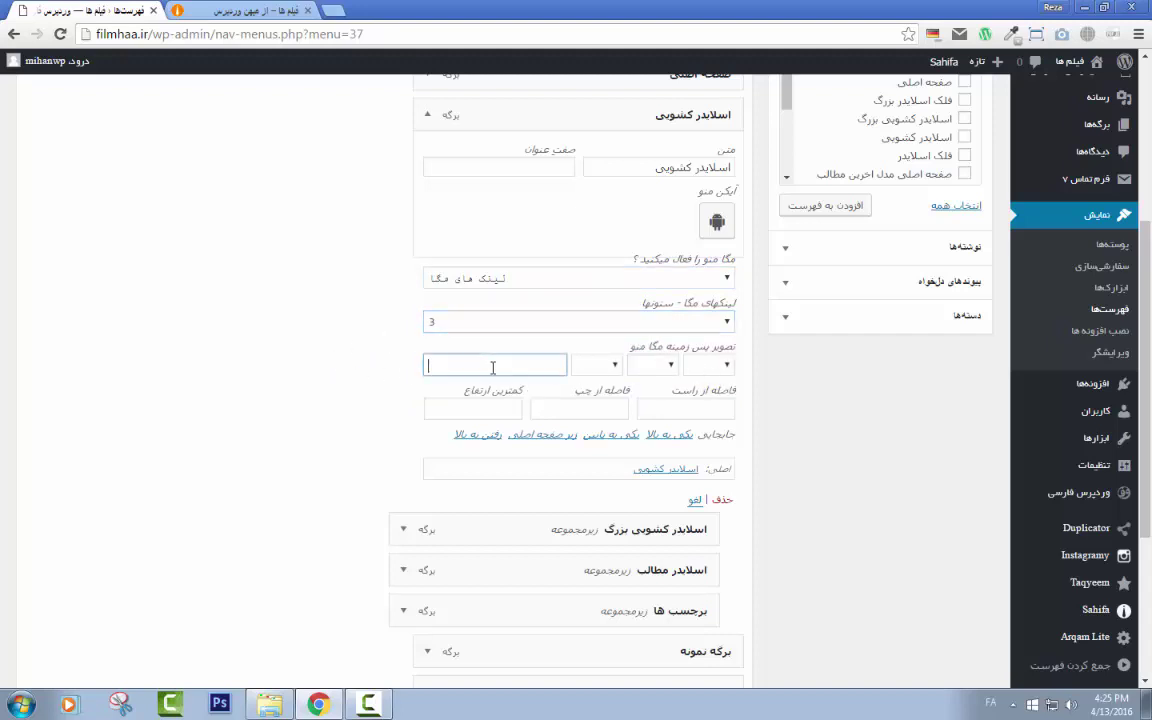
click(612, 366)
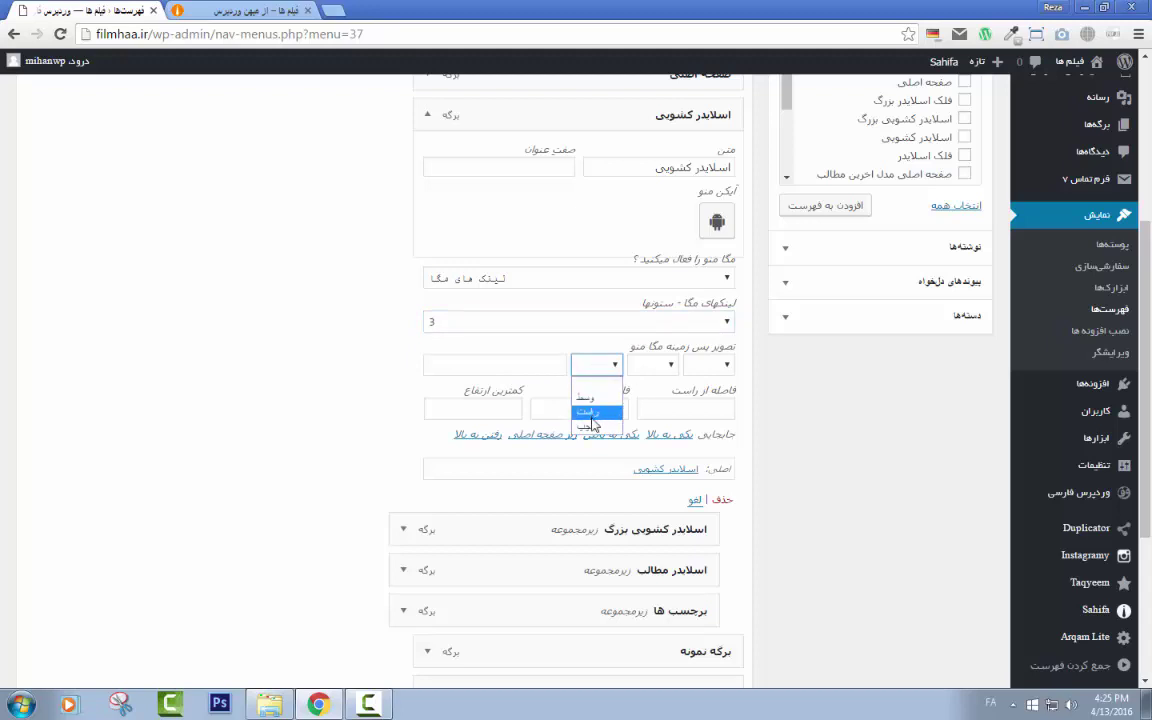
click(652, 366)
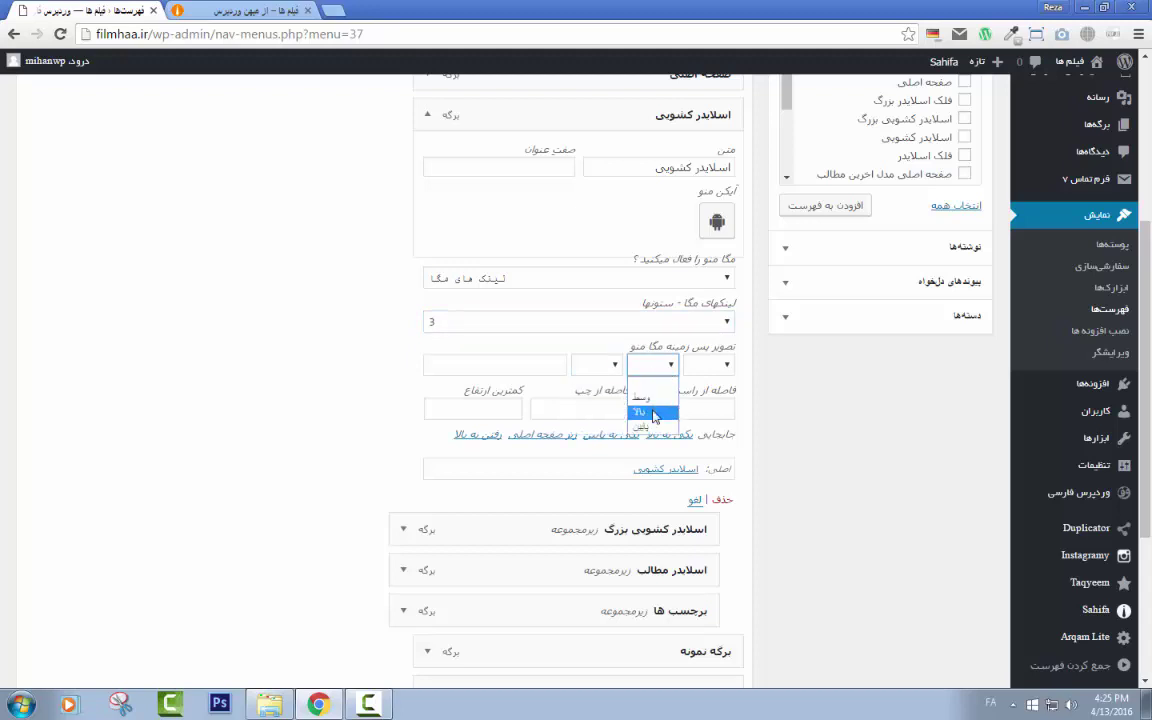
click(708, 365)
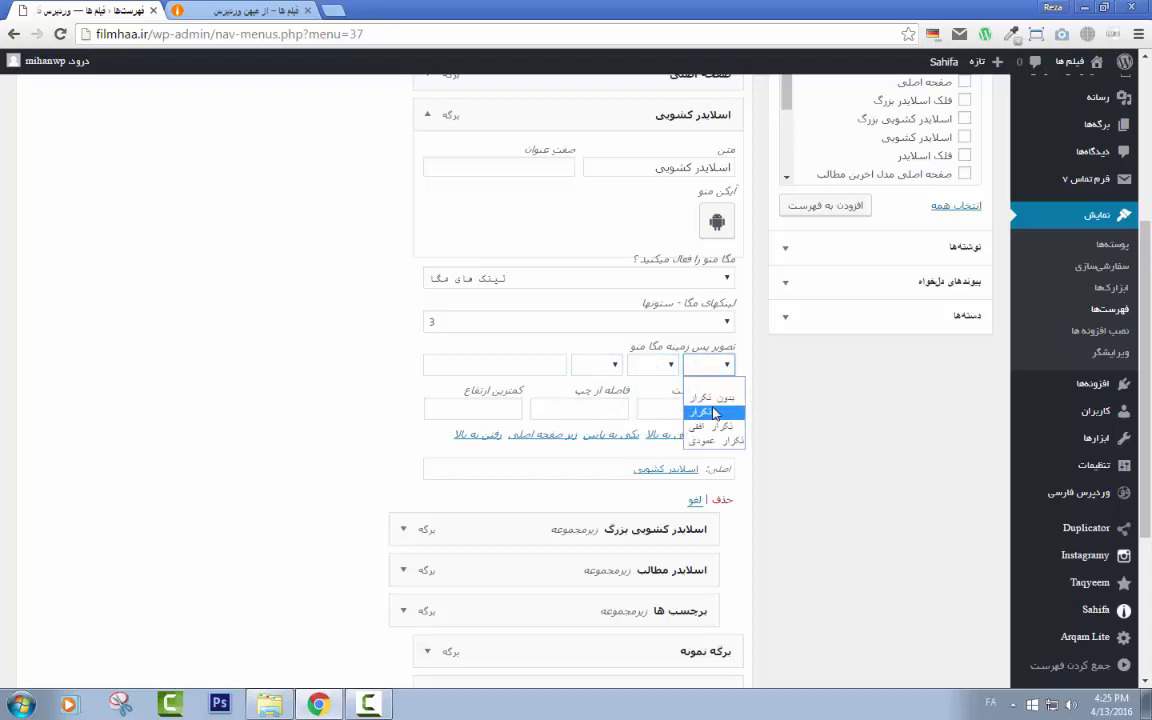
click(280, 413)
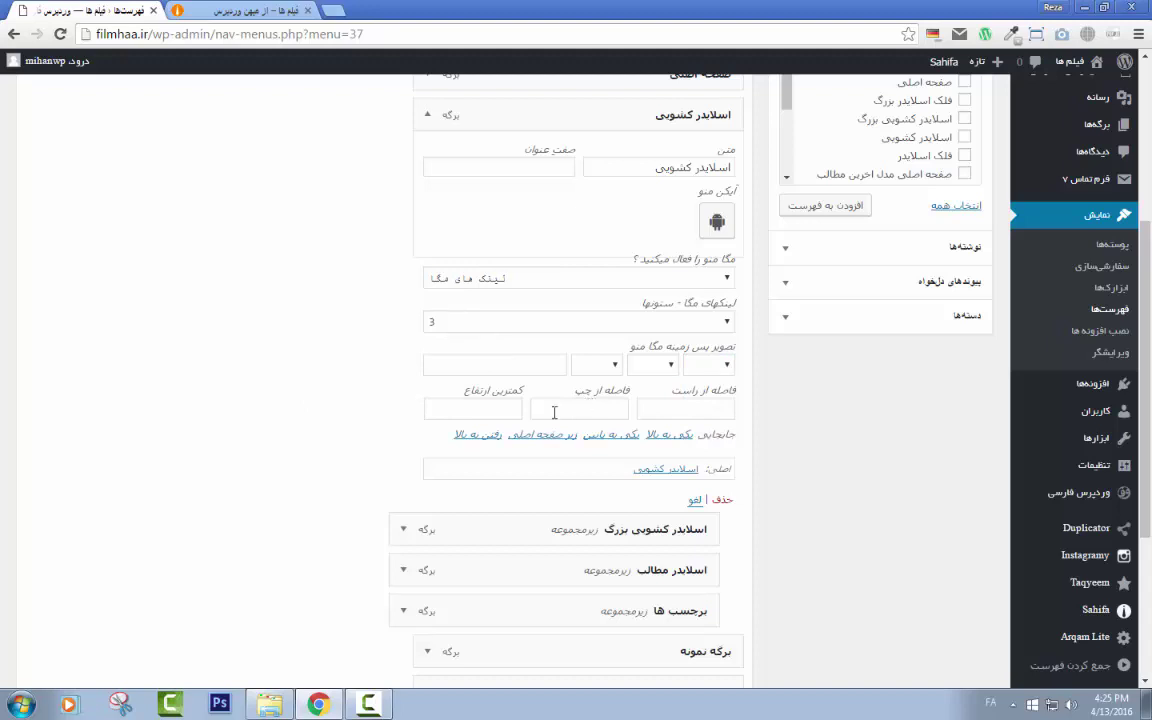
Step: Save the menu and check the icons and the اسلایدر کشویی mega menu on the reloaded home page
scroll(352, 363, up, 2)
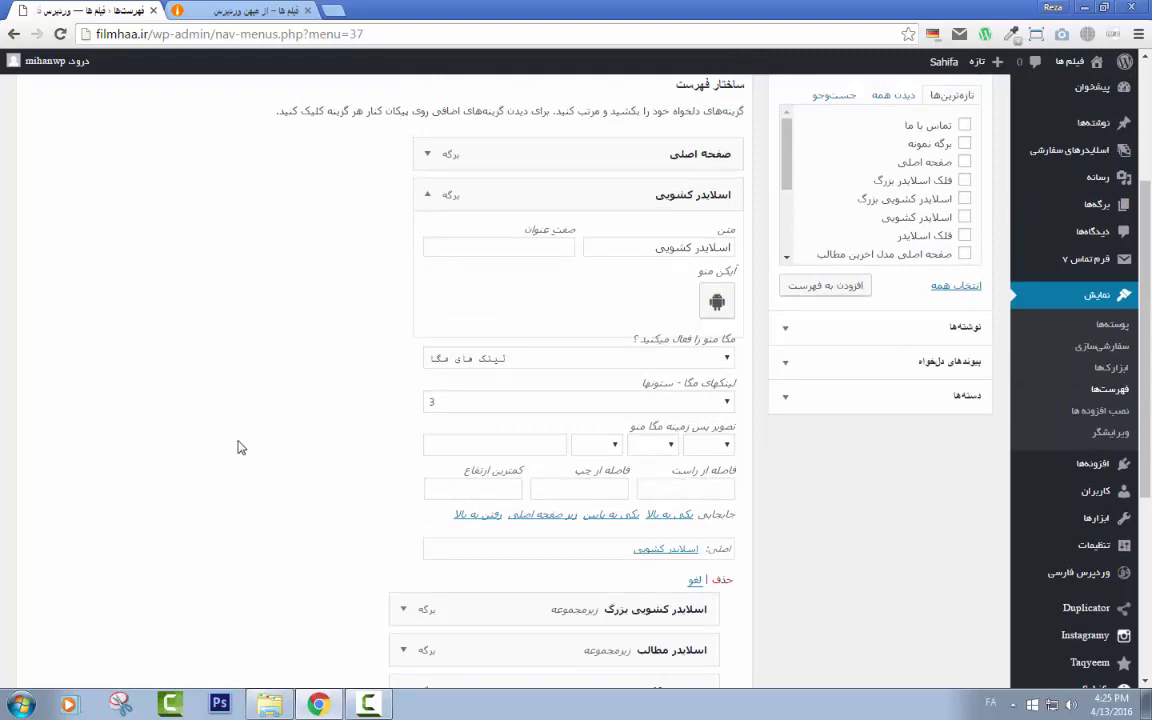
scroll(260, 377, up, 3)
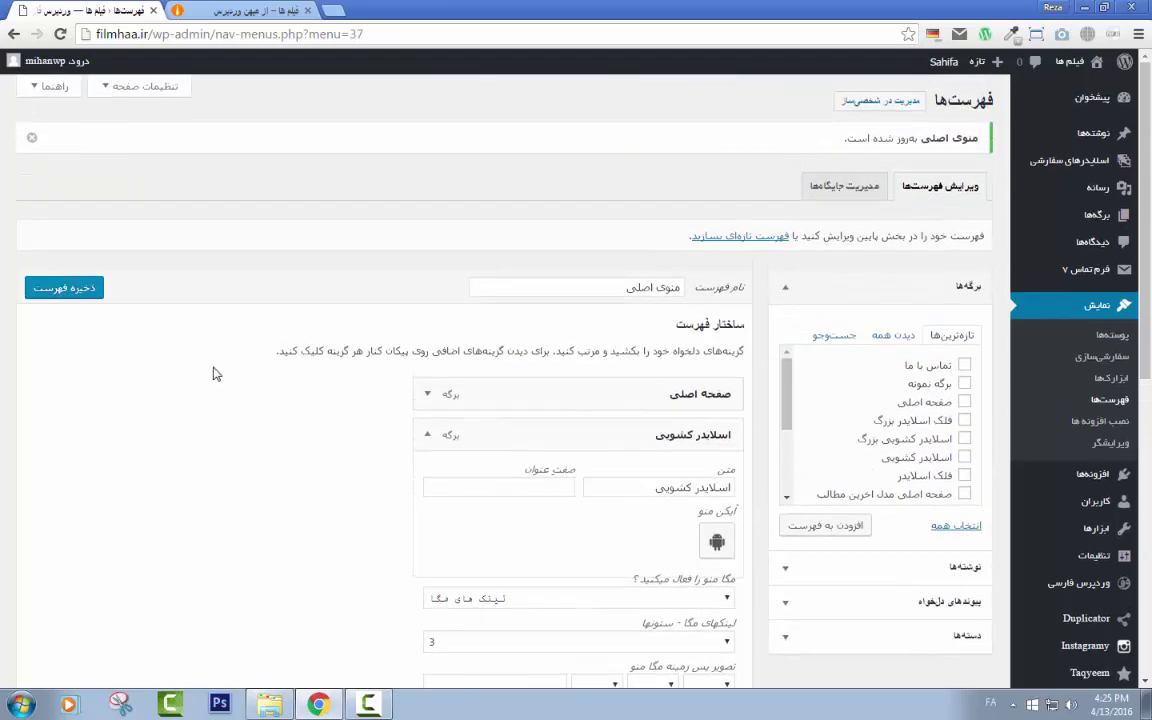
click(63, 288)
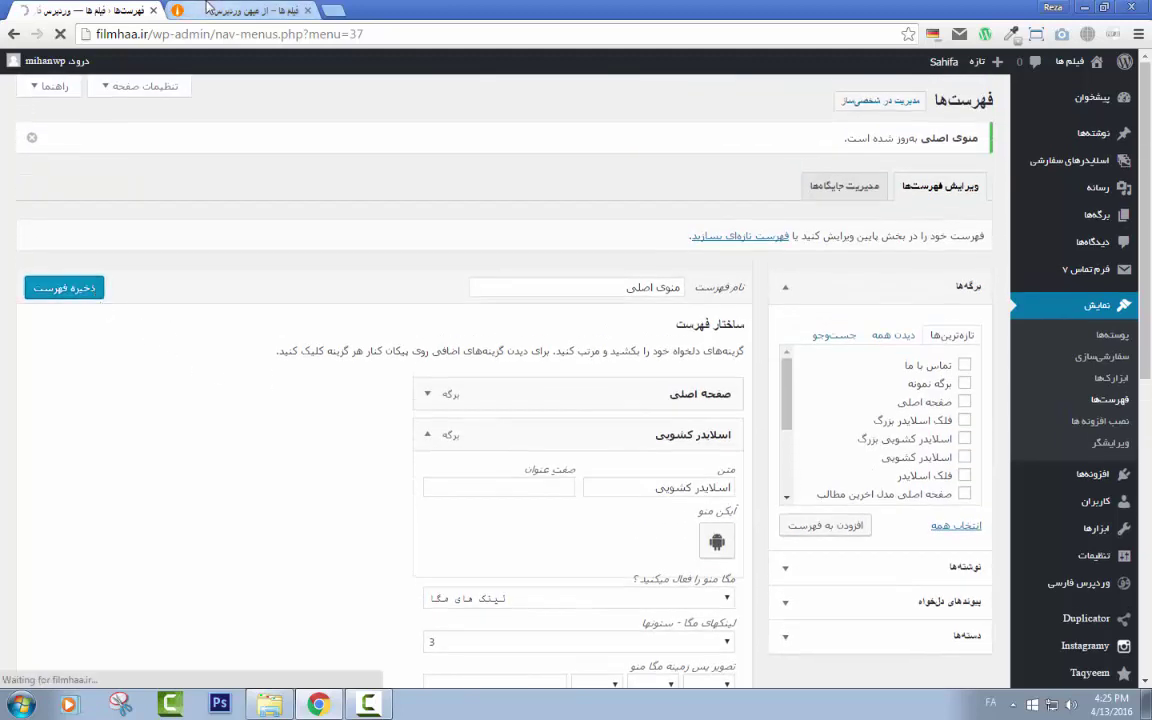
click(207, 9)
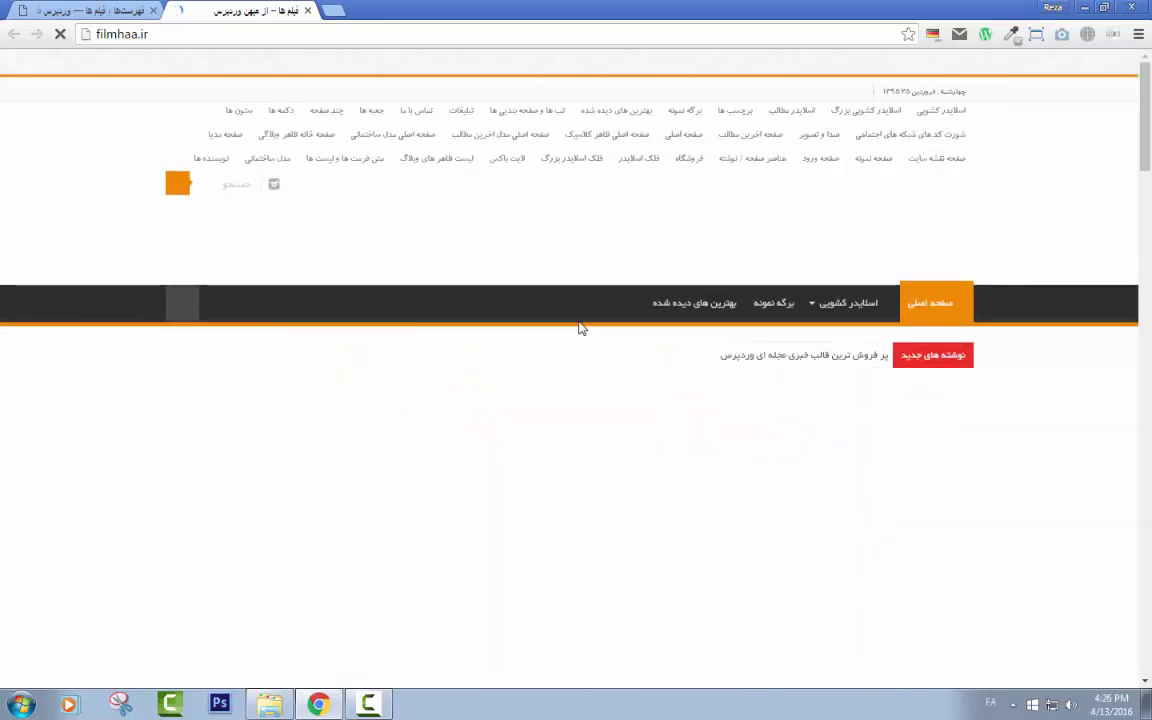
mouse_move(816, 306)
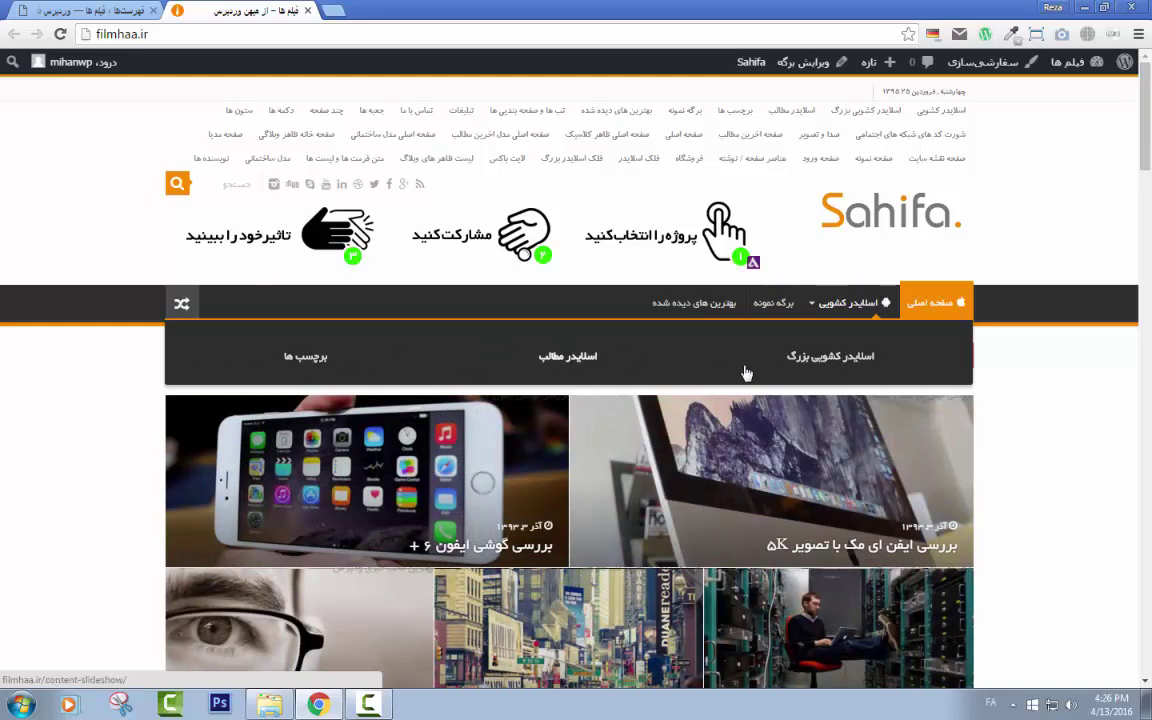
Step: Add the listed recent pages from برگه نمونه through صفحه اصلی مدل اخرین مطالب to the menu
click(70, 10)
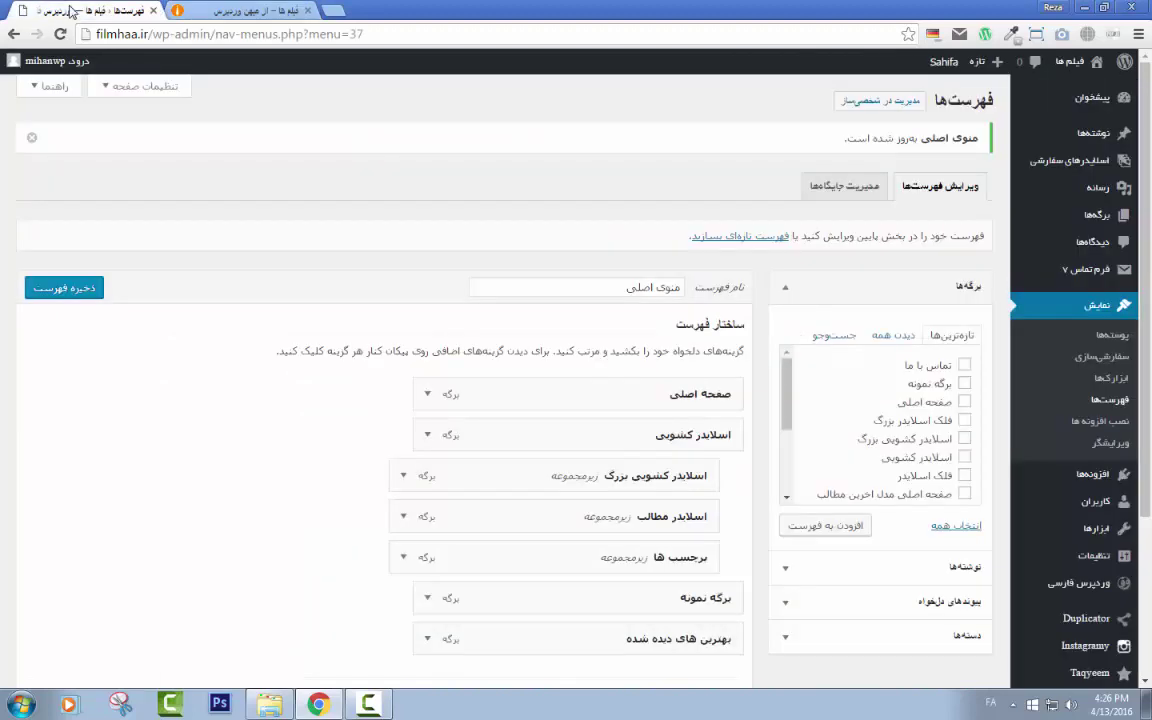
scroll(600, 400, down, 3)
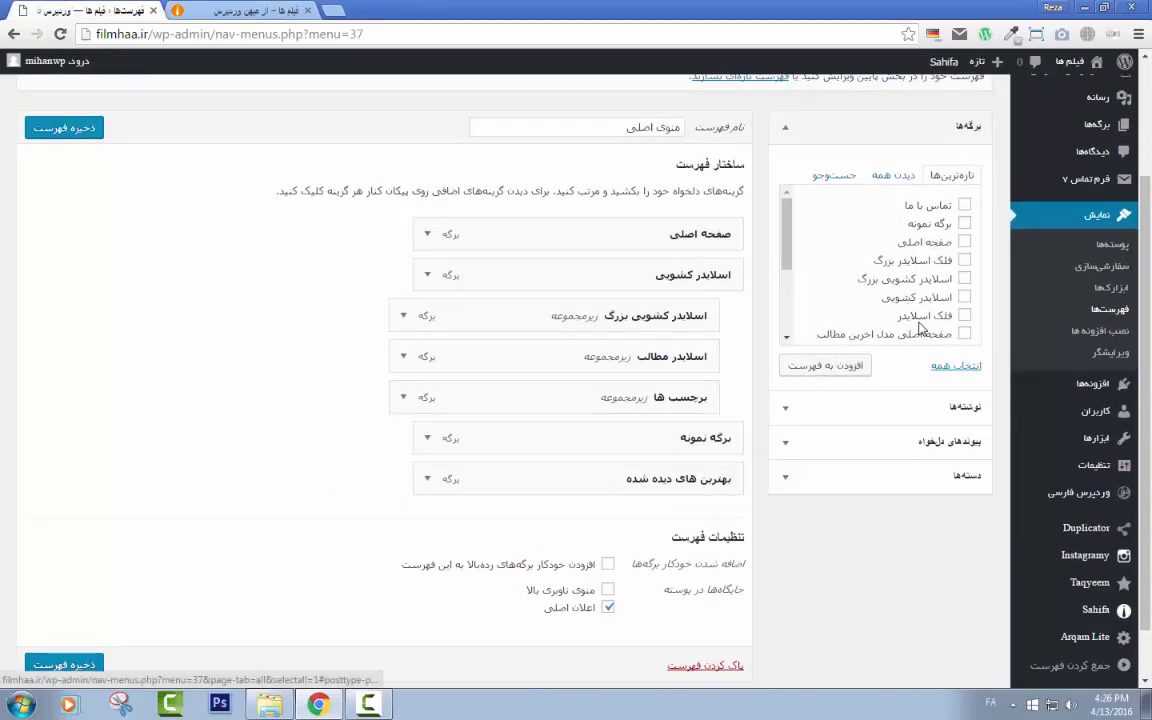
click(928, 280)
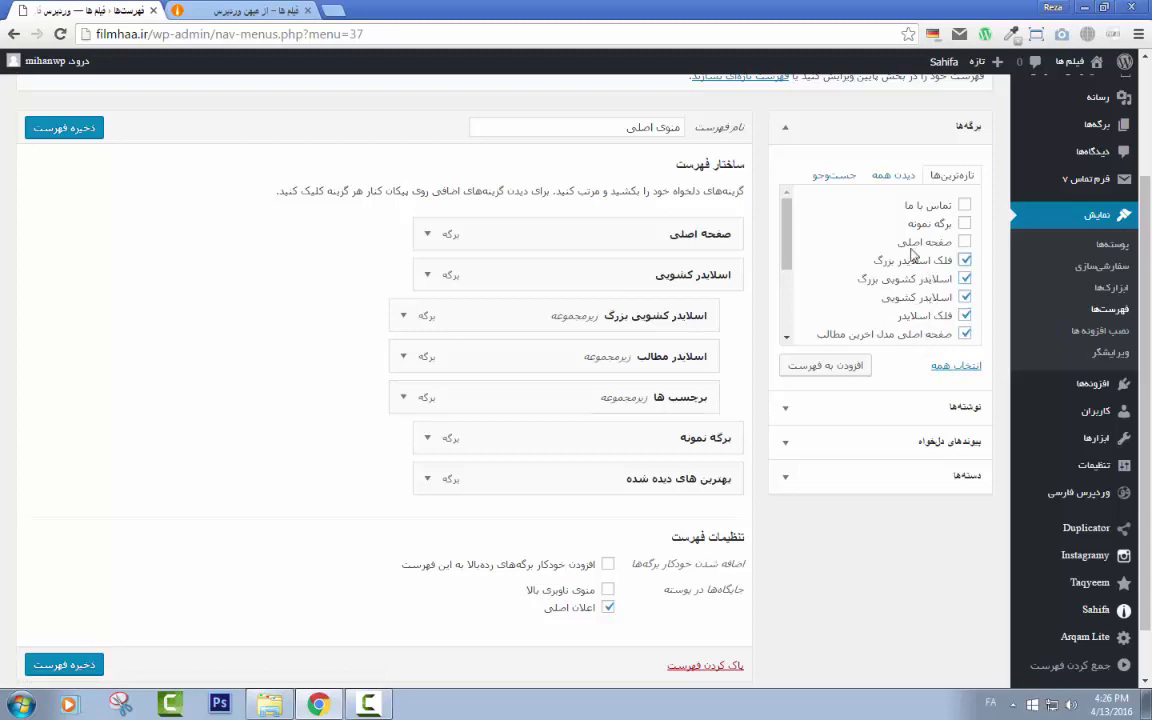
click(818, 367)
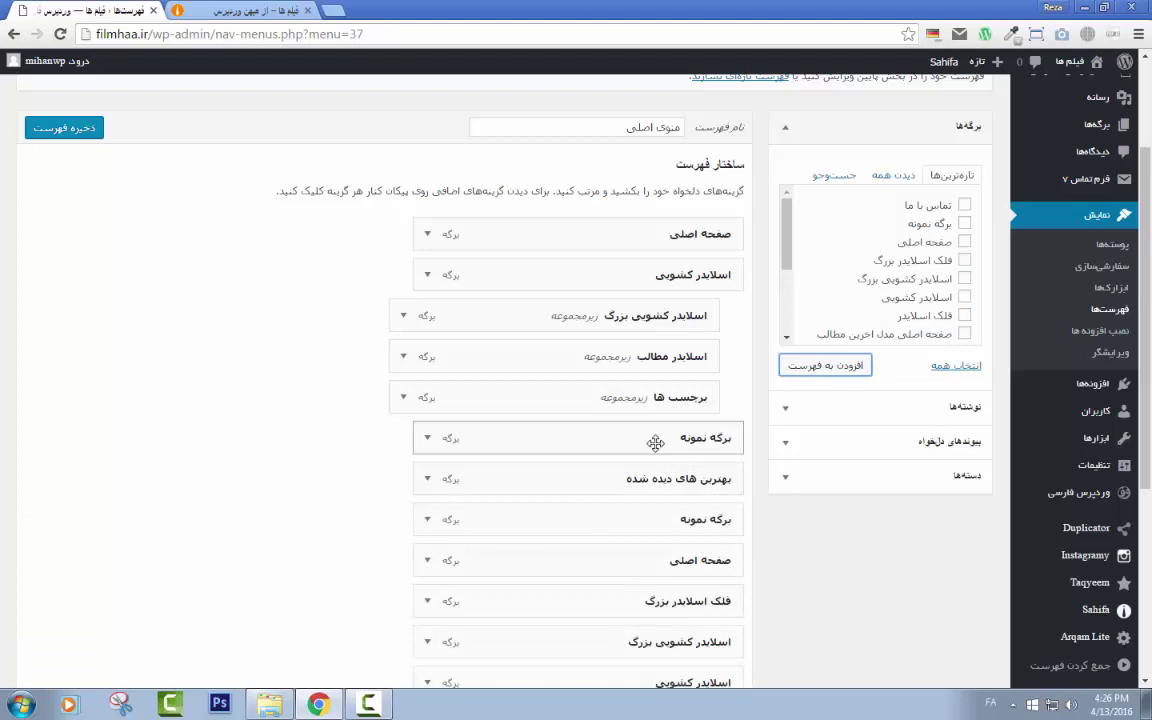
Step: Nest both برگه نمونه items, the added صفحه اصلی and بهترین های دیده شده under the sub-item اسلایدر کشویی بزرگ
drag(659, 437, 693, 323)
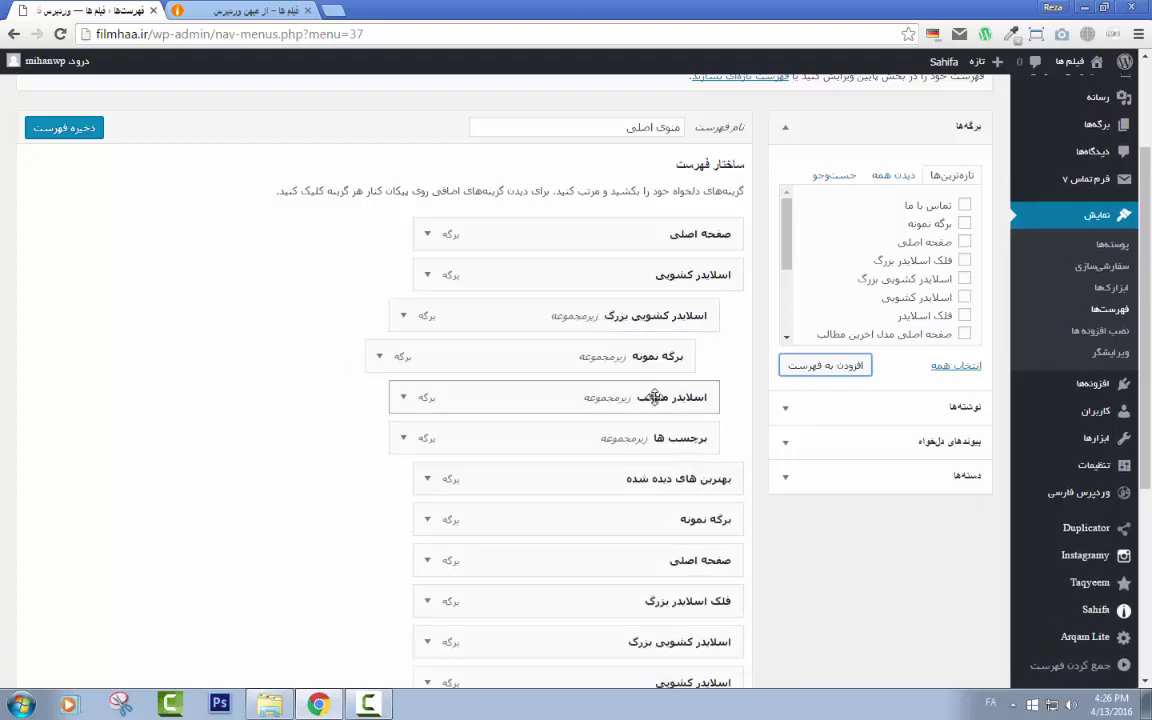
scroll(660, 380, down, 2)
drag(660, 440, 630, 318)
drag(615, 480, 588, 358)
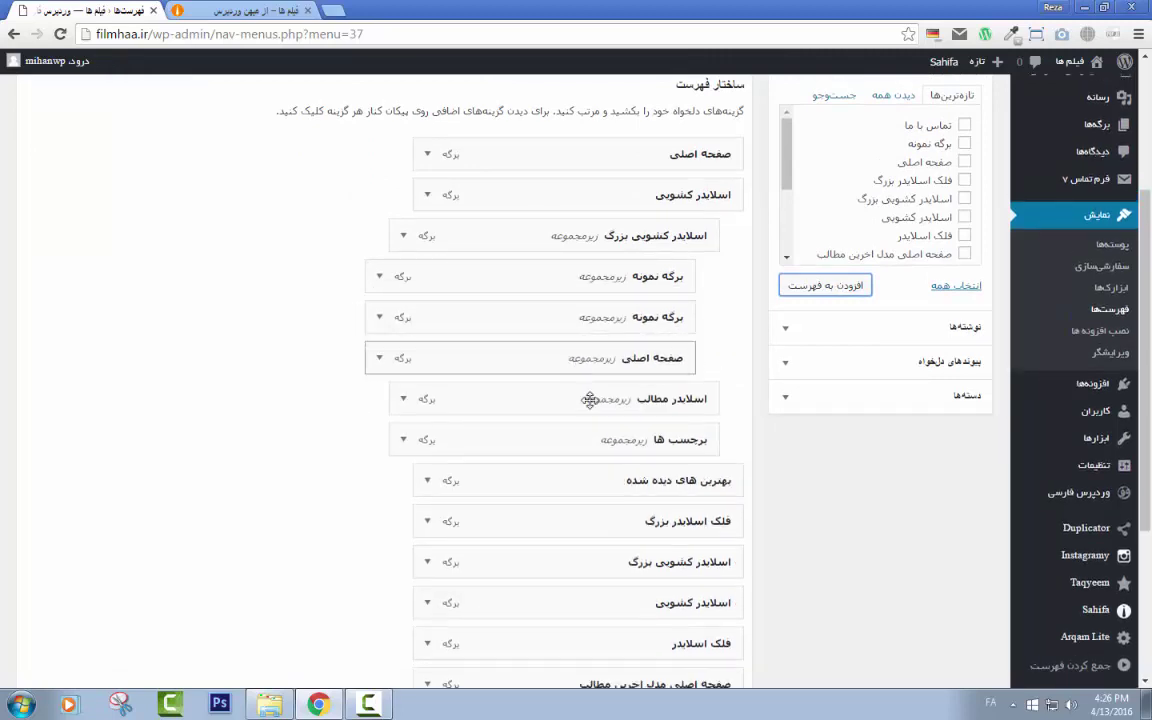
drag(630, 485, 640, 400)
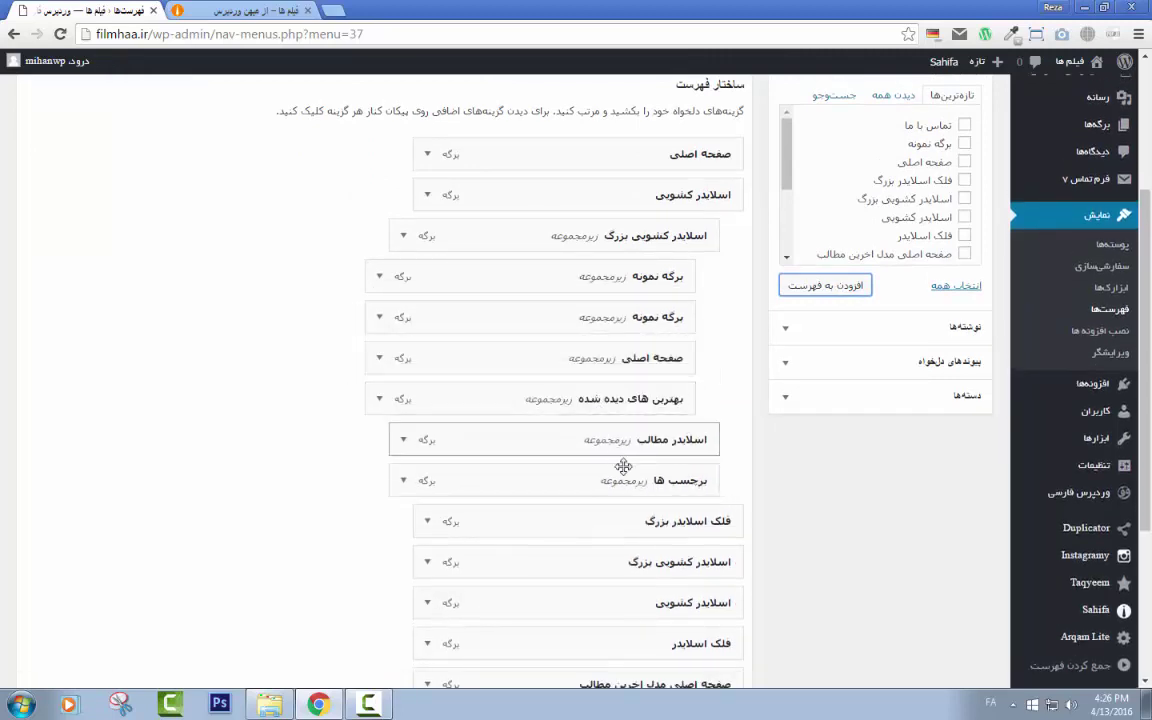
Step: Nest فلک اسلایدر بزرگ and اسلایدر کشویی بزرگ under اسلایدر مطالب, and اسلایدر کشویی and فلک اسلایدر under برچسب ها
drag(665, 521, 665, 482)
drag(650, 556, 590, 521)
drag(612, 607, 672, 575)
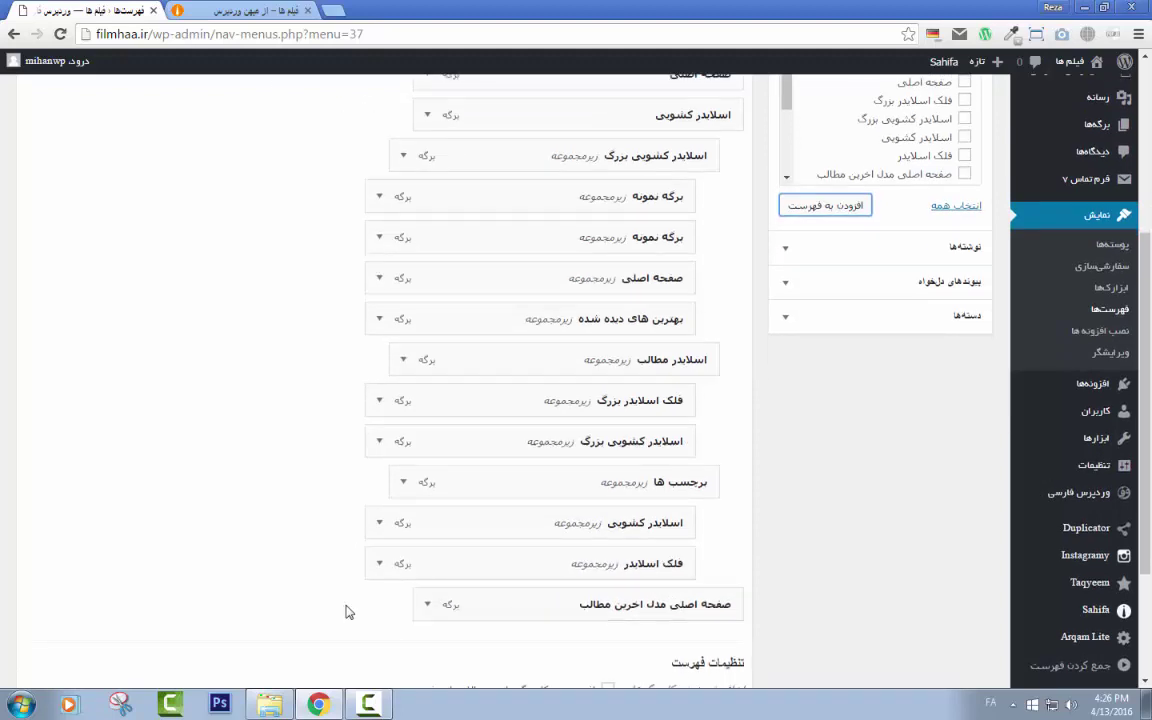
Step: Save the menu with its third-level items and reload the site's home page
scroll(347, 609, down, 2)
click(65, 631)
click(258, 10)
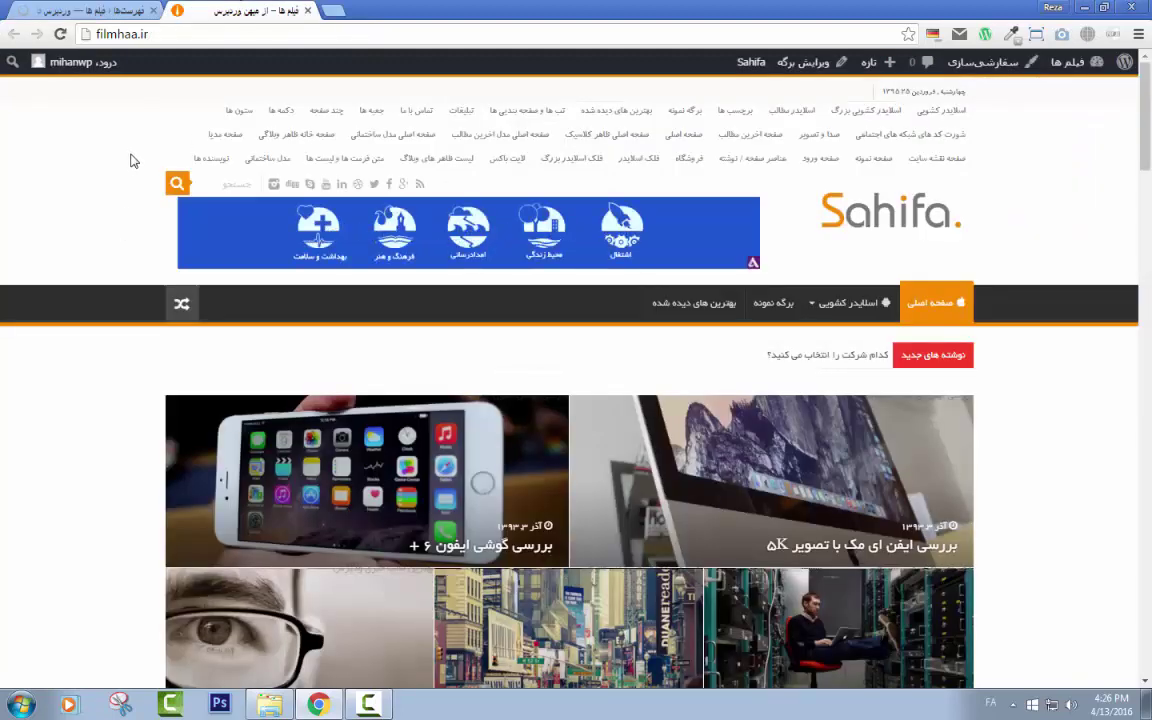
key(ctrl+Tab)
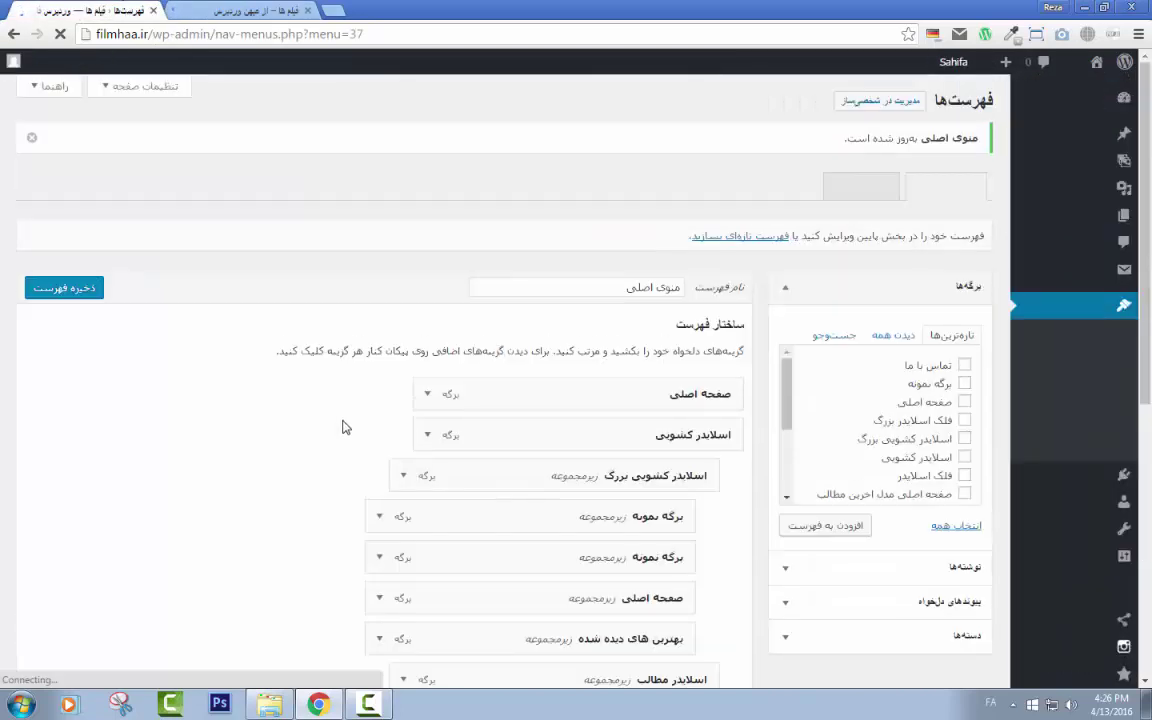
scroll(440, 425, down, 2)
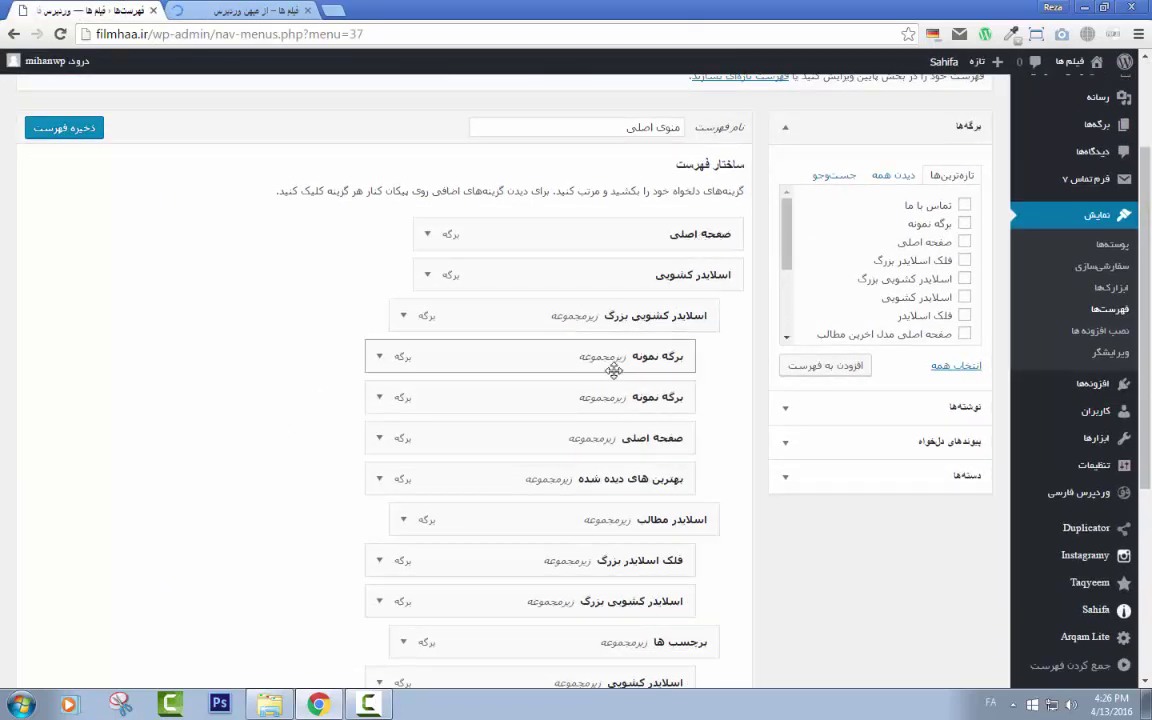
key(ctrl+Tab)
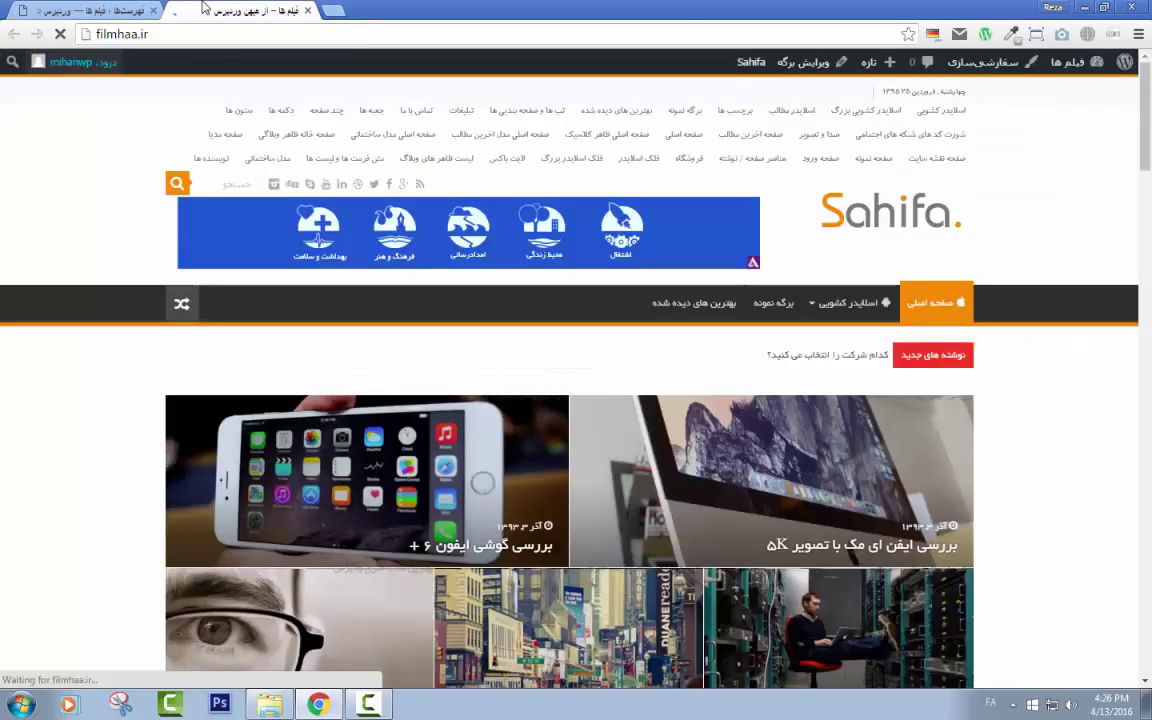
Step: Preview the اسلایدر کشویی mega menu on the home page and inspect the menu editor's settings for صفحه اصلی مدل اخرین مطالب
mouse_move(862, 322)
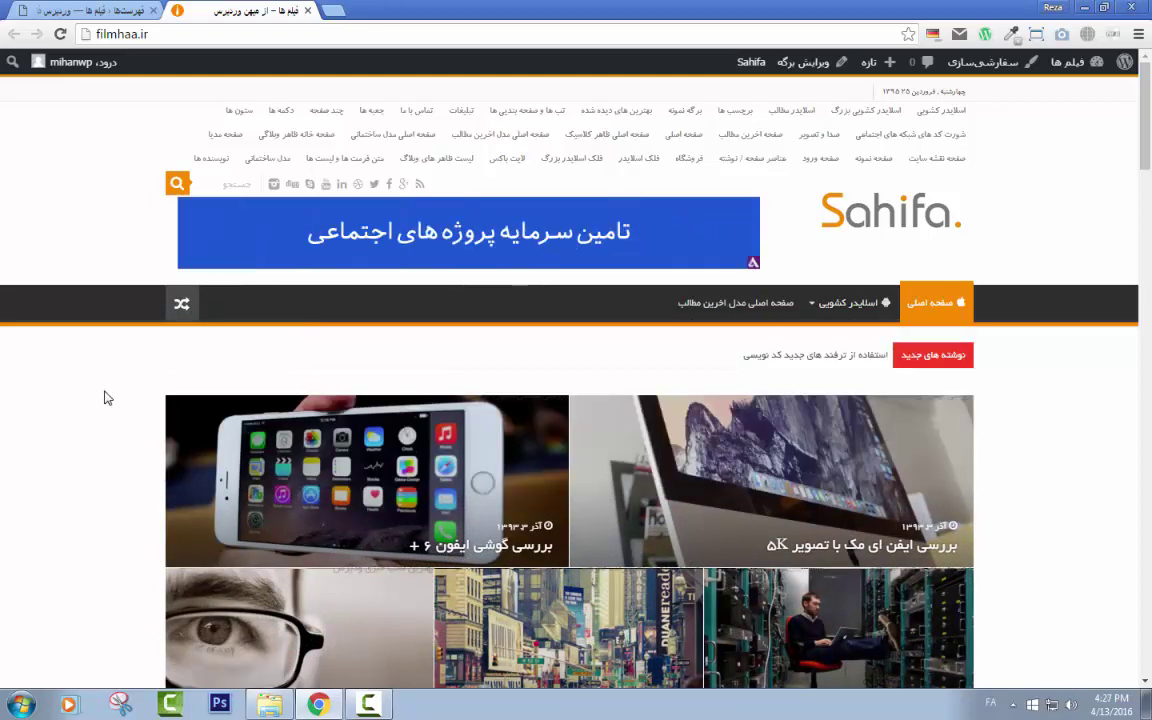
click(42, 18)
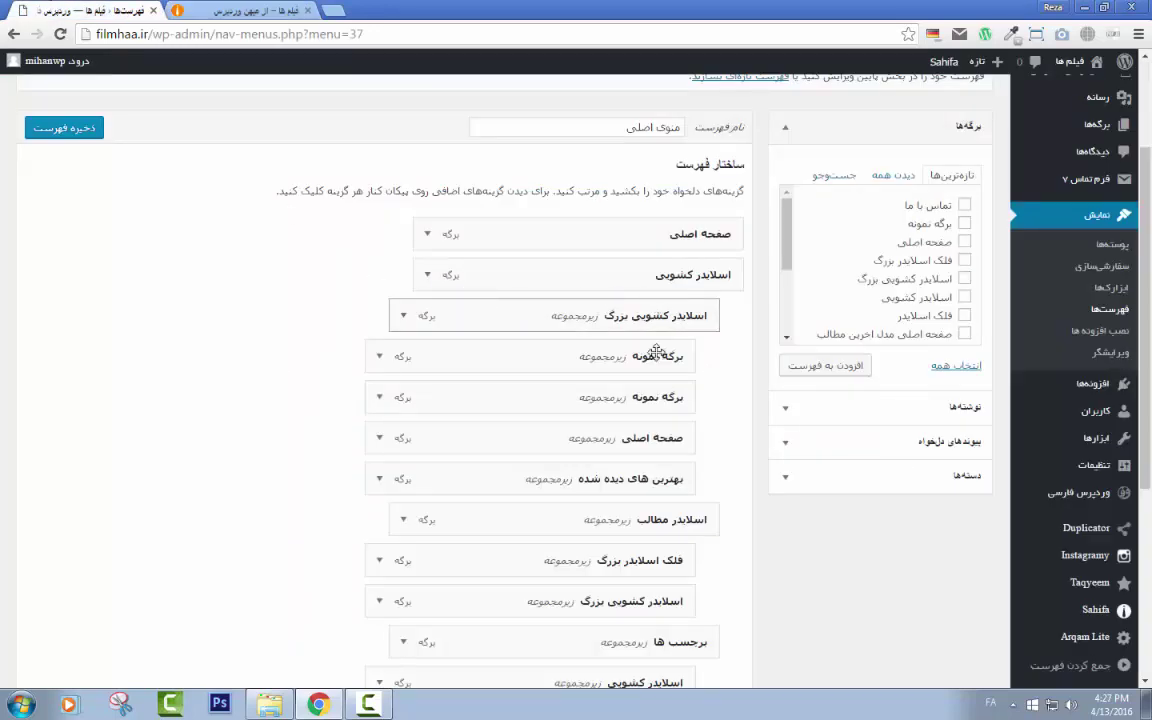
scroll(763, 467, down, 4)
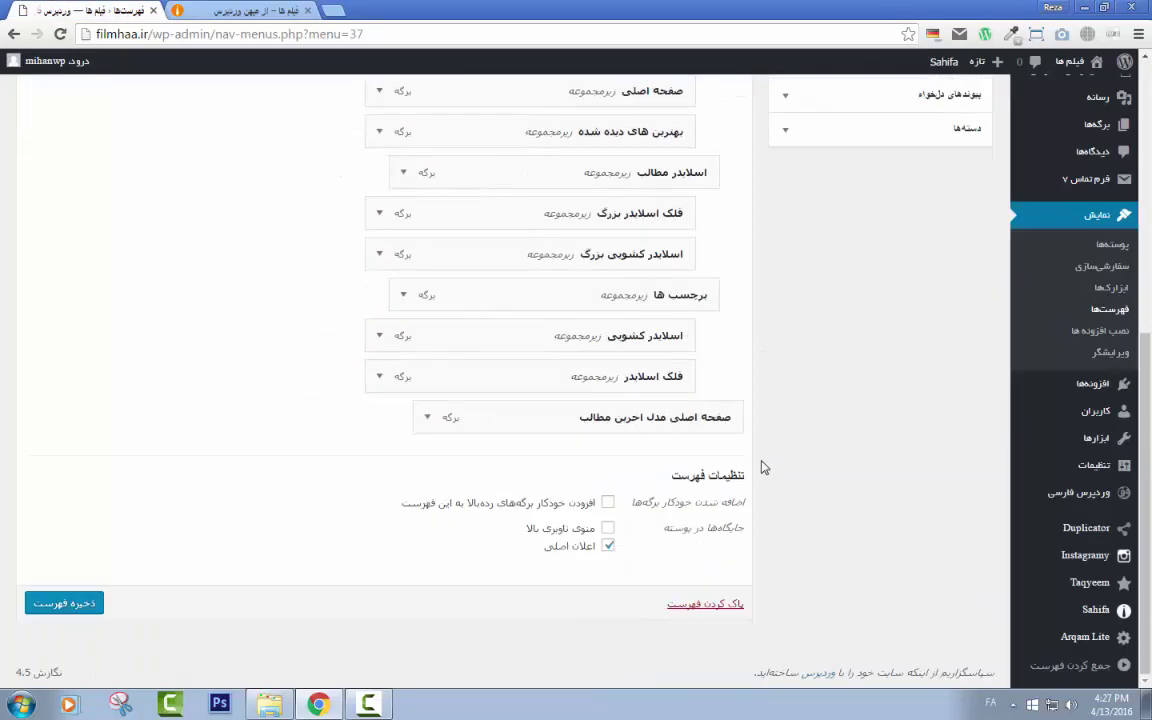
click(426, 419)
click(426, 419)
click(427, 419)
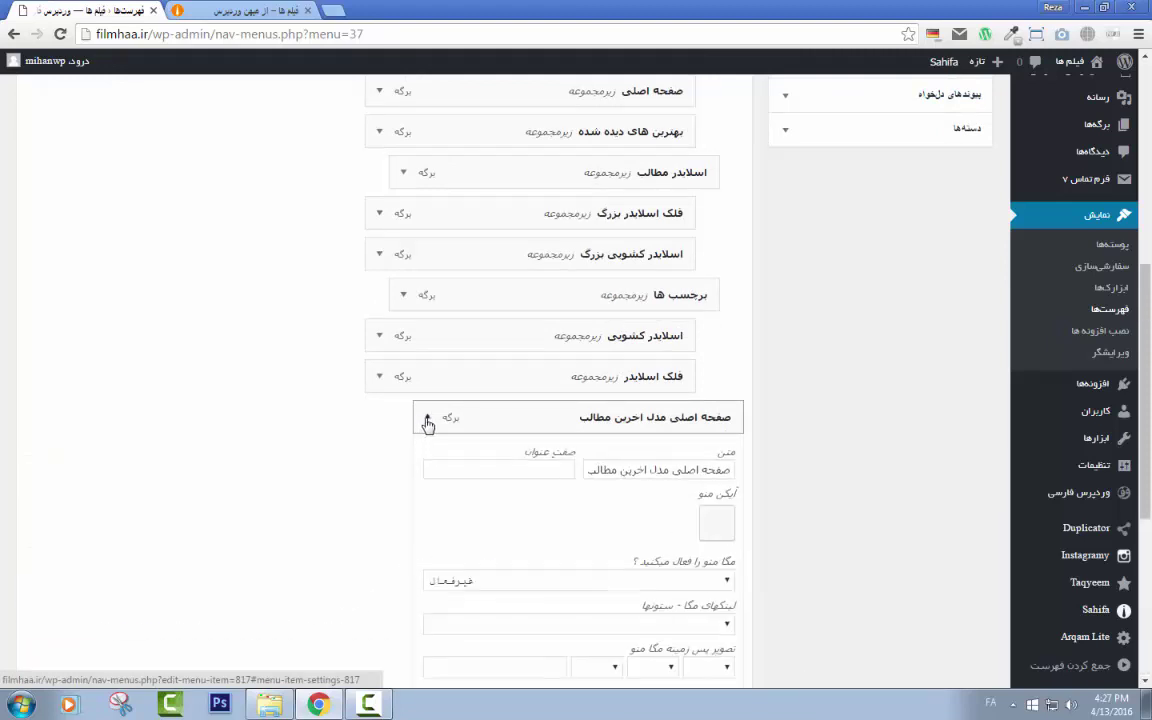
click(427, 420)
scroll(757, 527, up, 4)
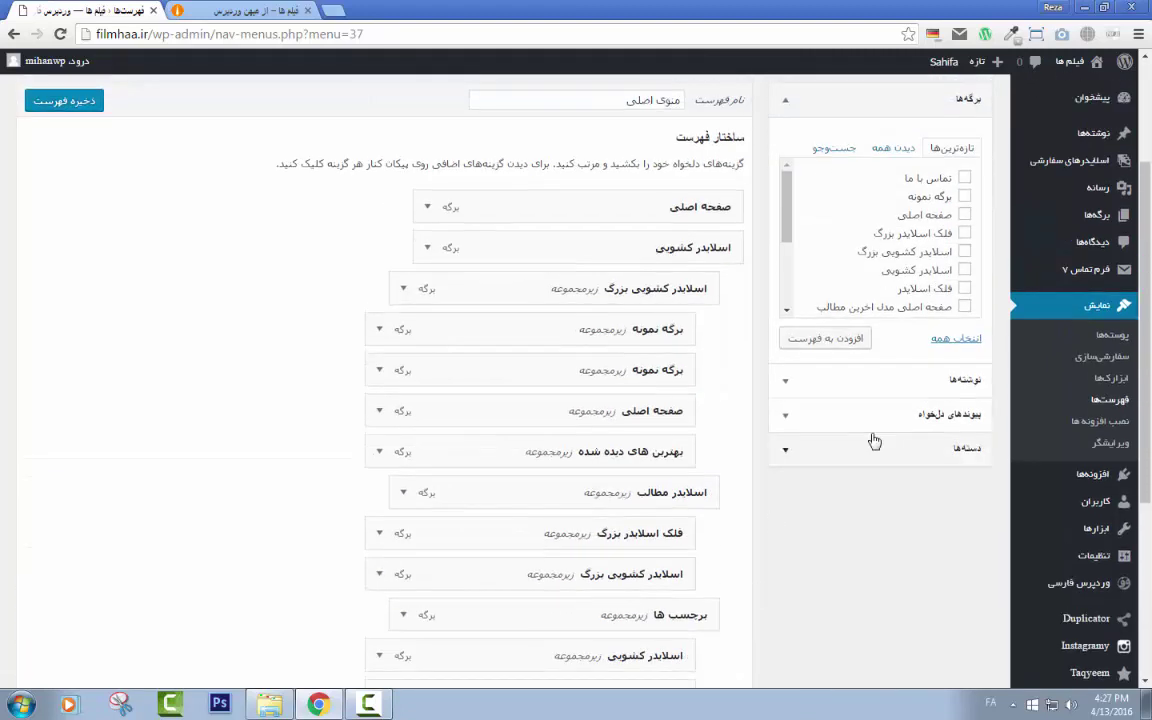
Step: Add the categories جهان, ورزش ها, عکاسی and فیلم ها to the menu, nesting the last three under جهان
click(889, 452)
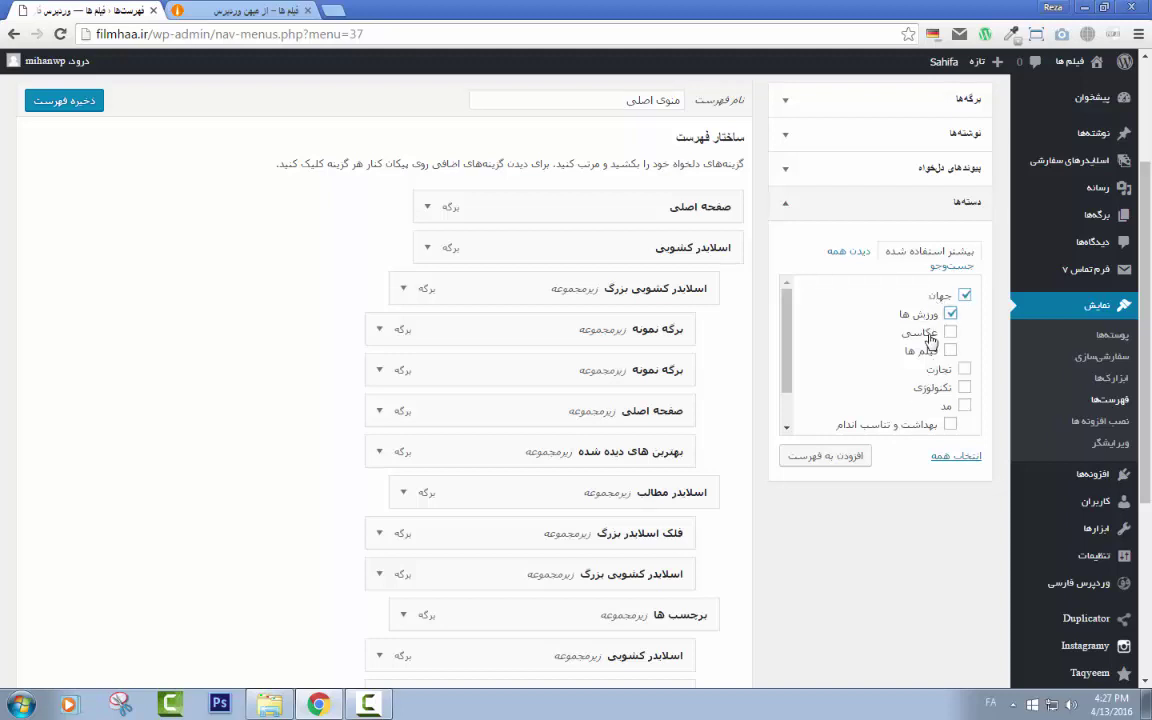
click(858, 457)
scroll(861, 535, down, 4)
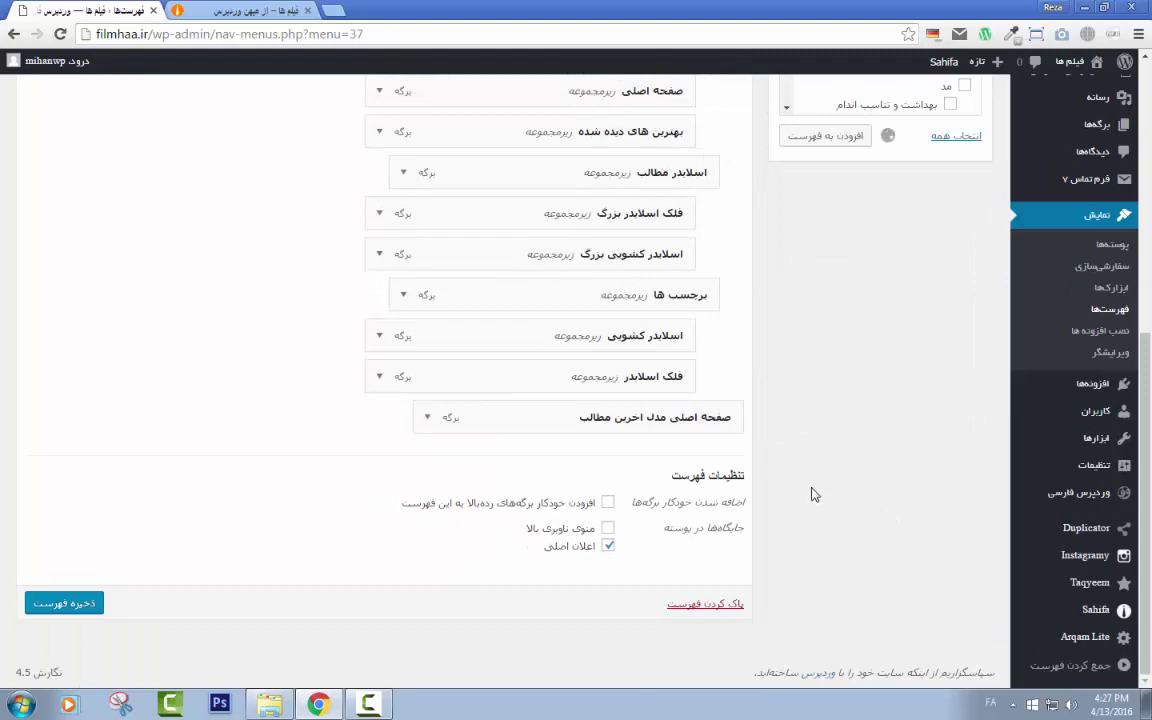
scroll(812, 491, down, 1)
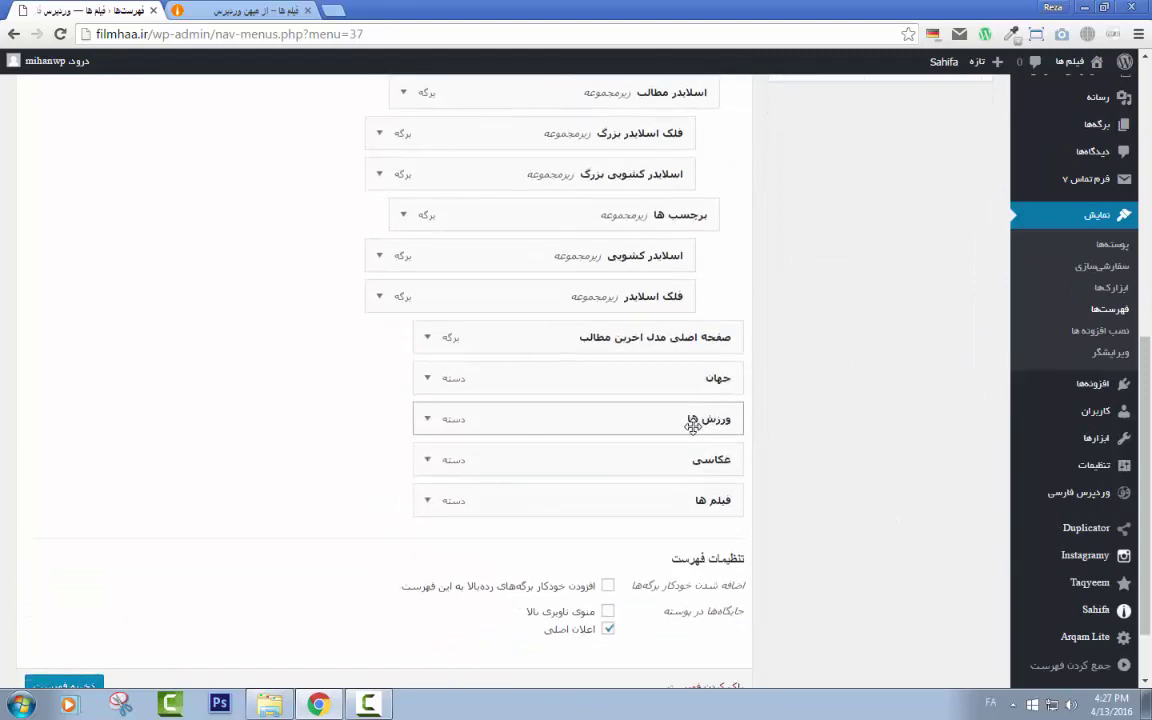
drag(692, 426, 660, 460)
drag(597, 489, 568, 491)
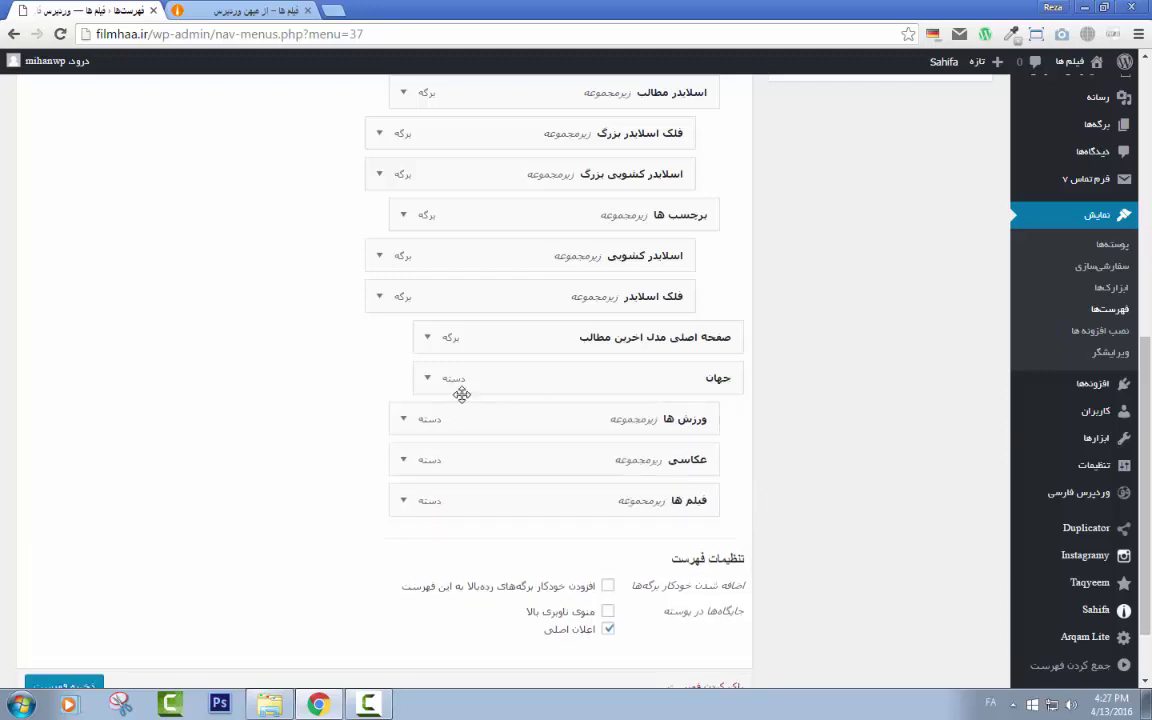
Step: Set the mega menu type of the جهان item to زیر مجموعه ها + نوشته ها
click(427, 380)
scroll(361, 468, down, 2)
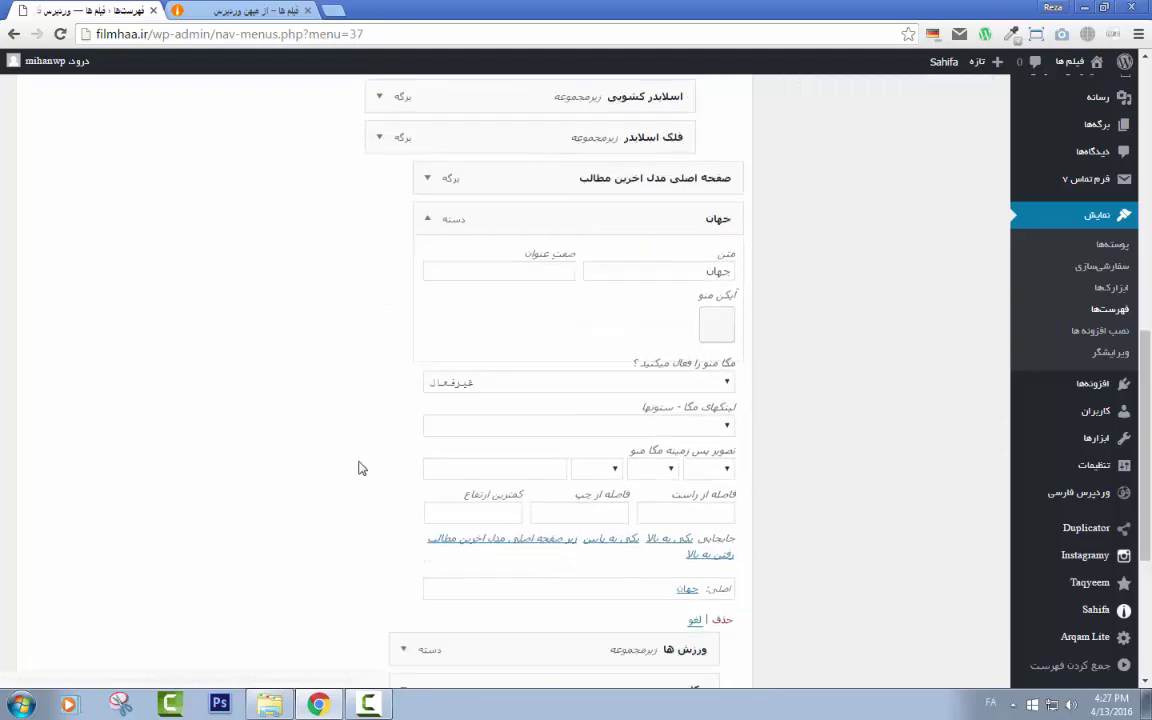
scroll(779, 389, down, 1)
click(715, 303)
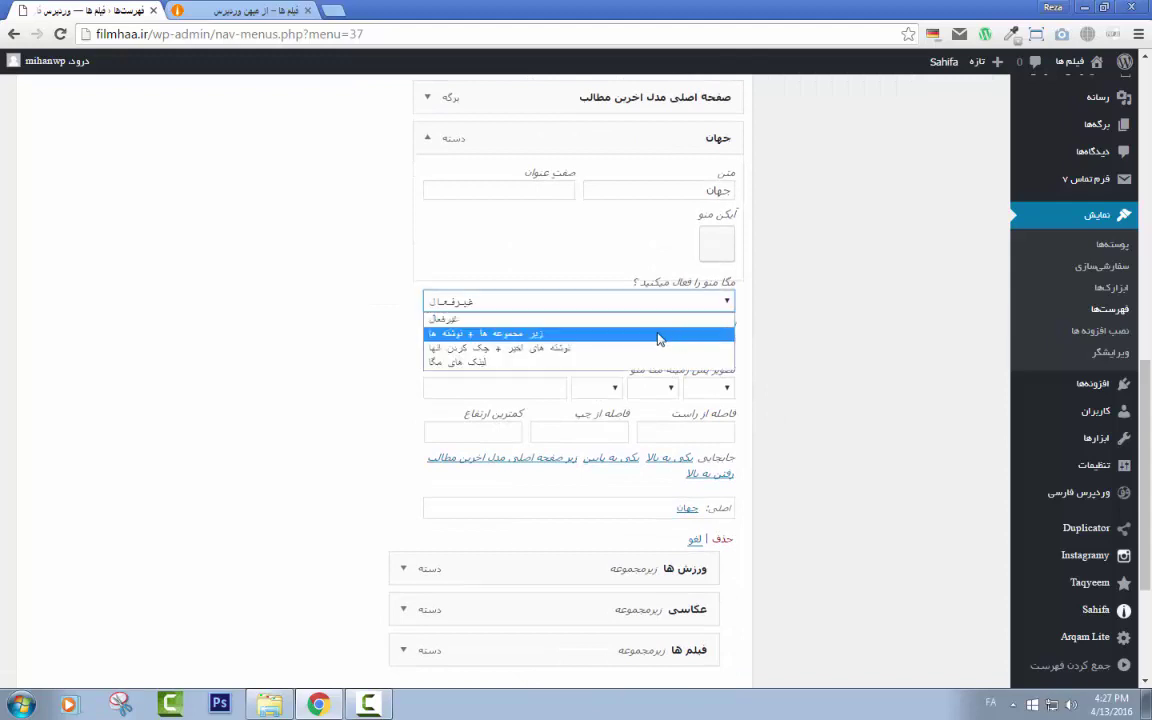
click(612, 306)
click(612, 306)
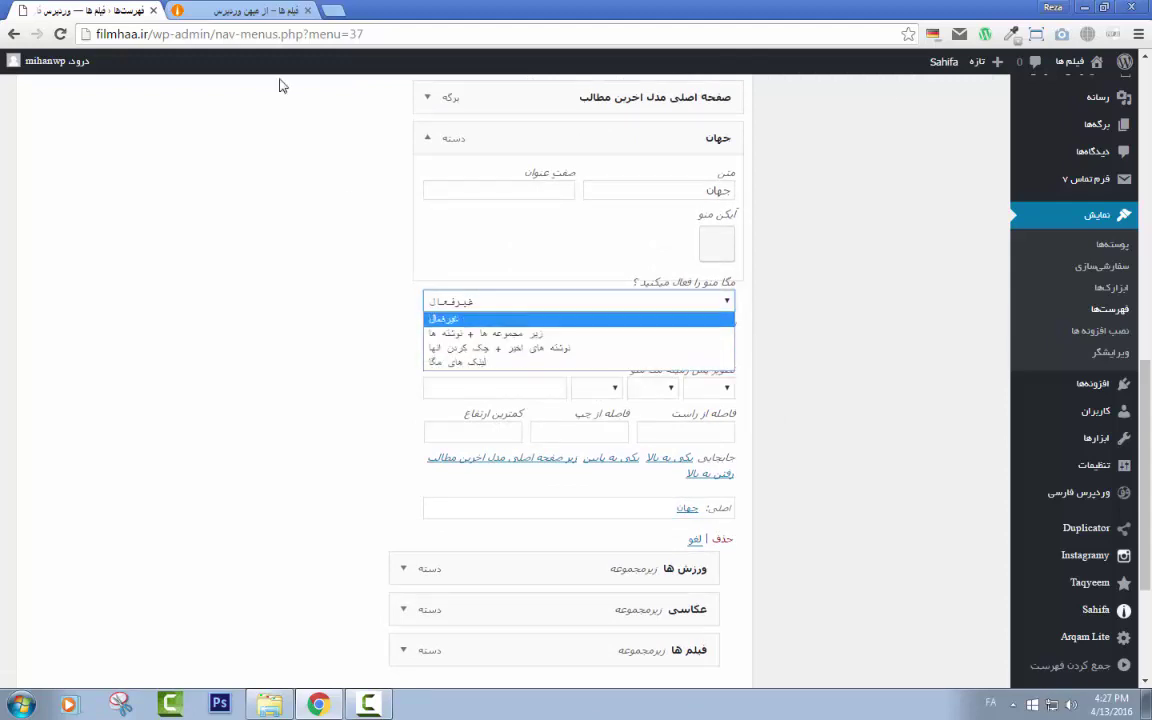
click(250, 10)
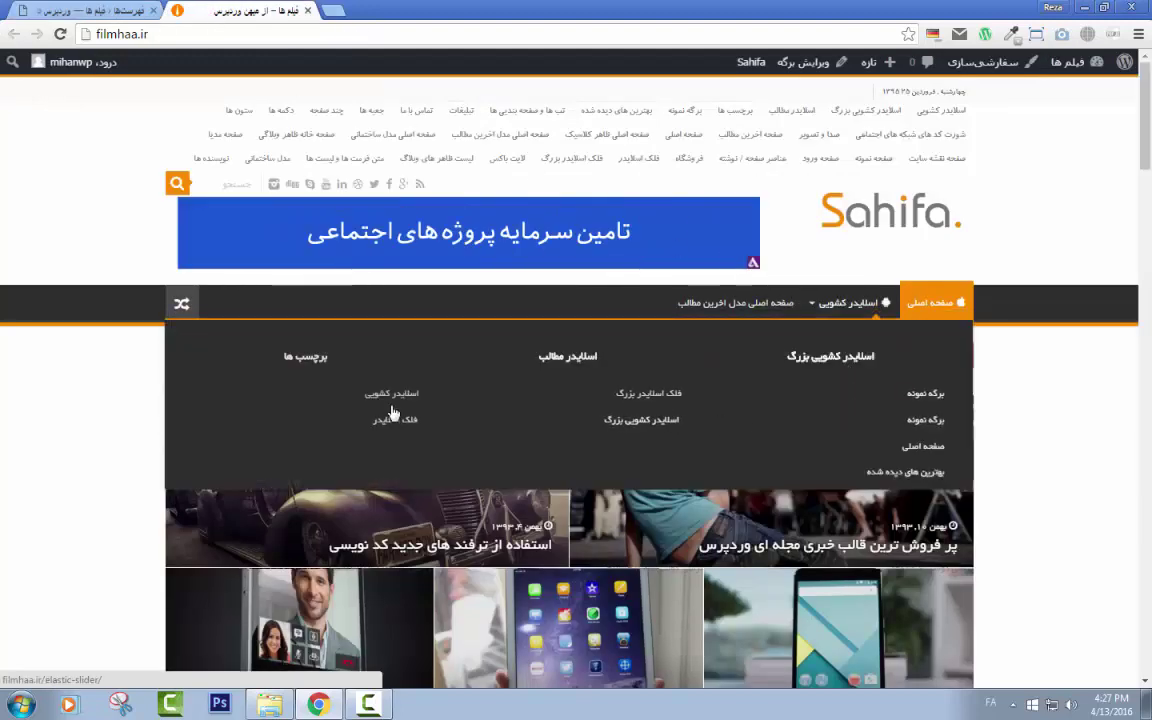
click(140, 10)
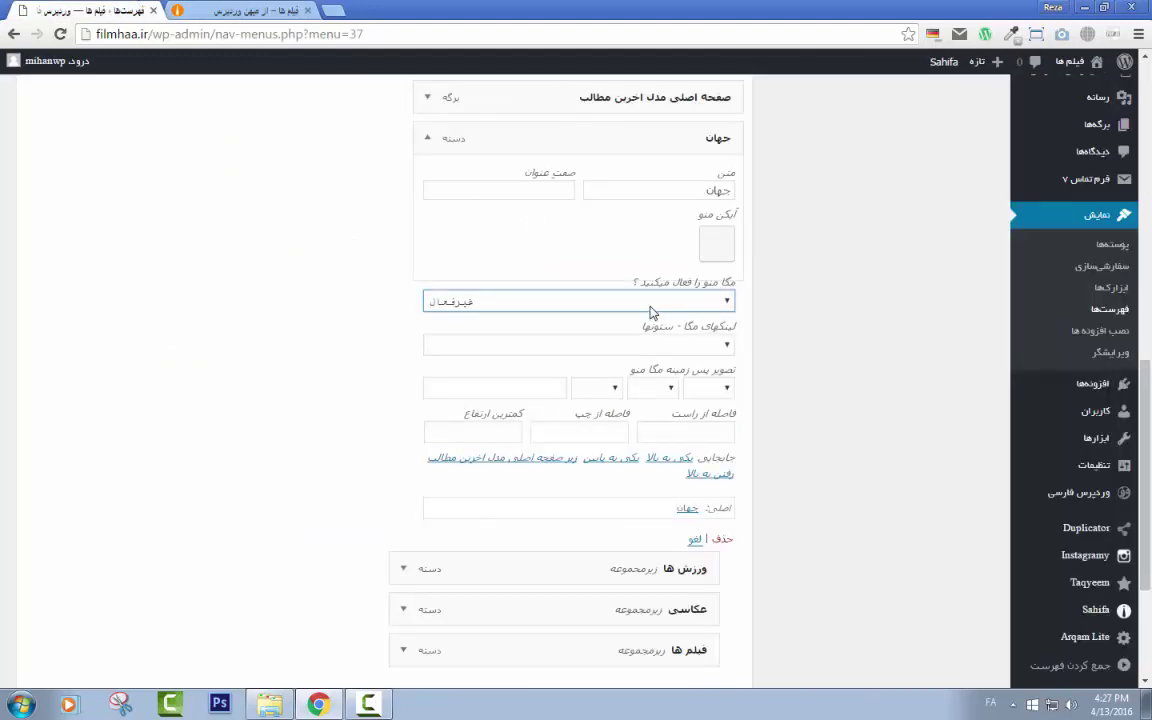
click(650, 306)
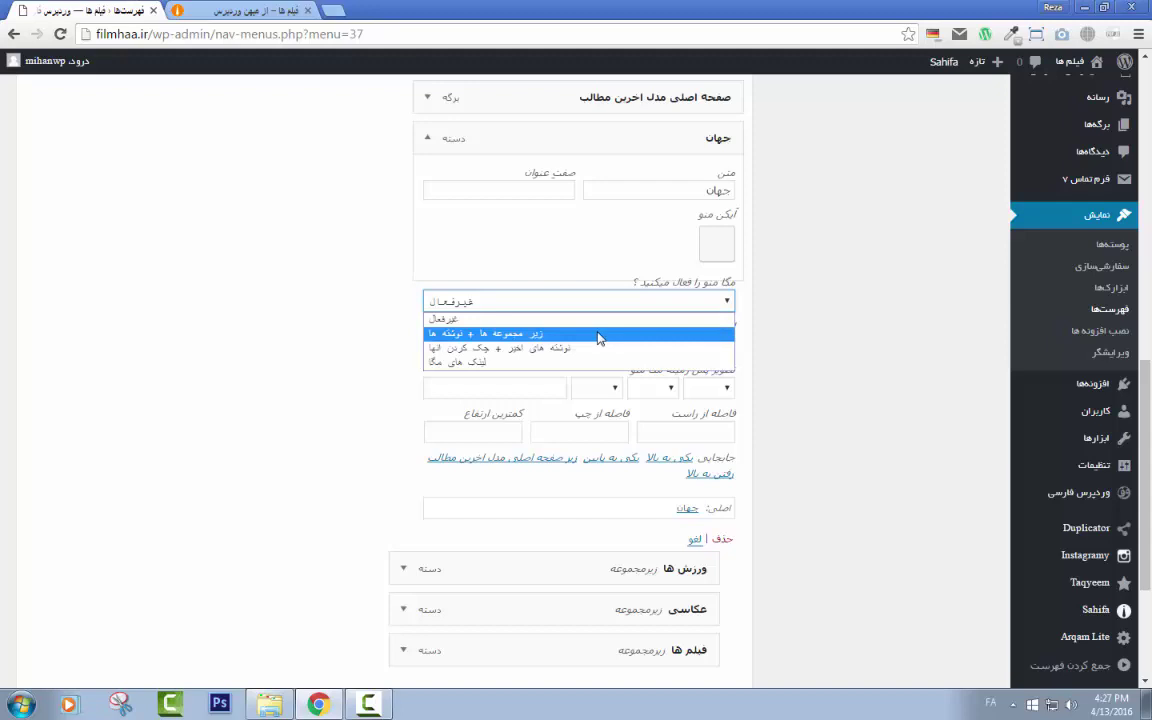
click(597, 334)
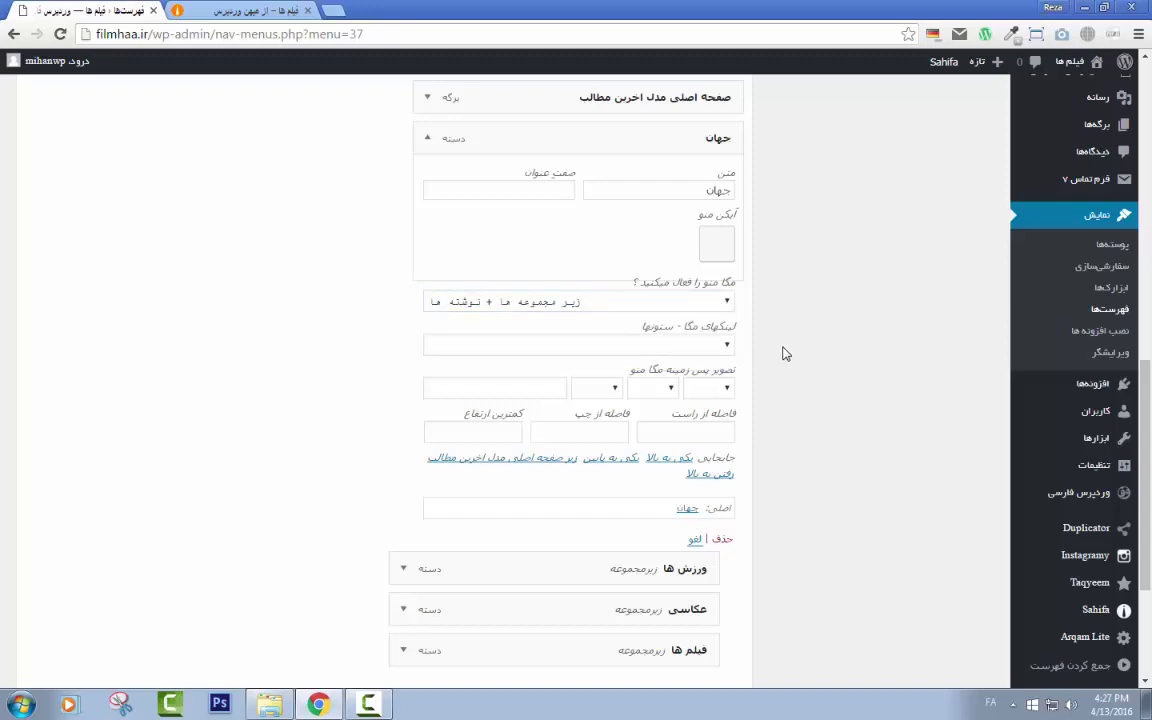
Step: Save the menu, reload the home page and preview the category posts in the جهان mega menu
scroll(805, 395, down, 2)
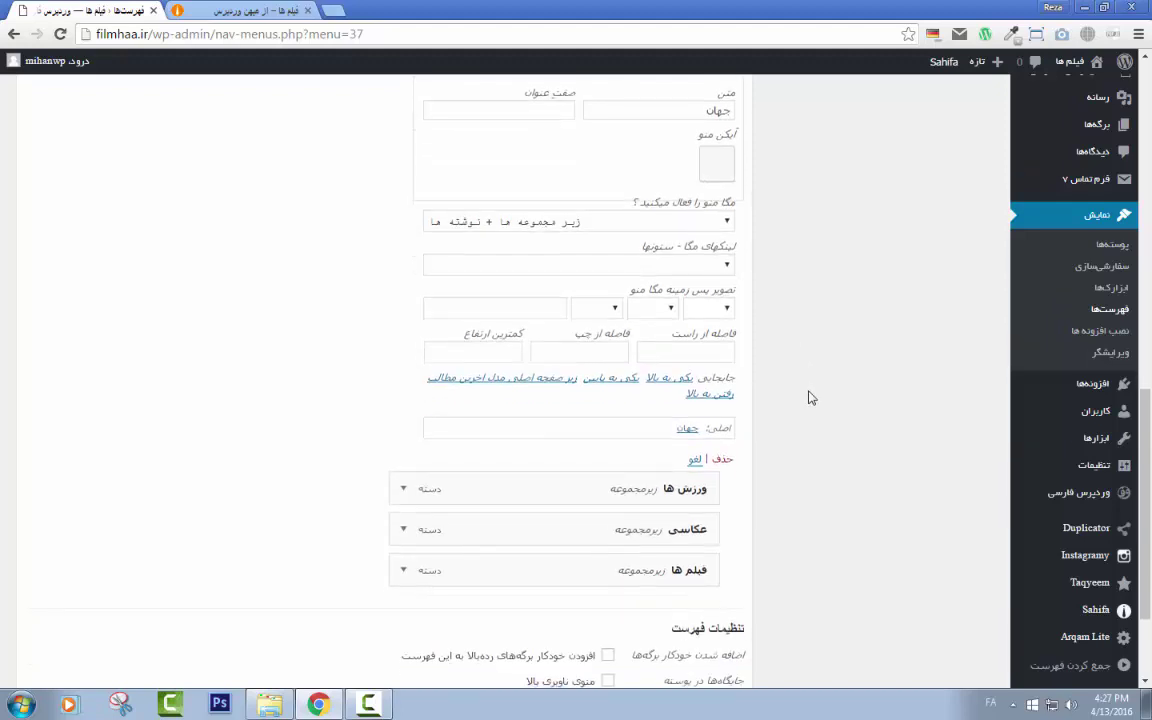
click(62, 676)
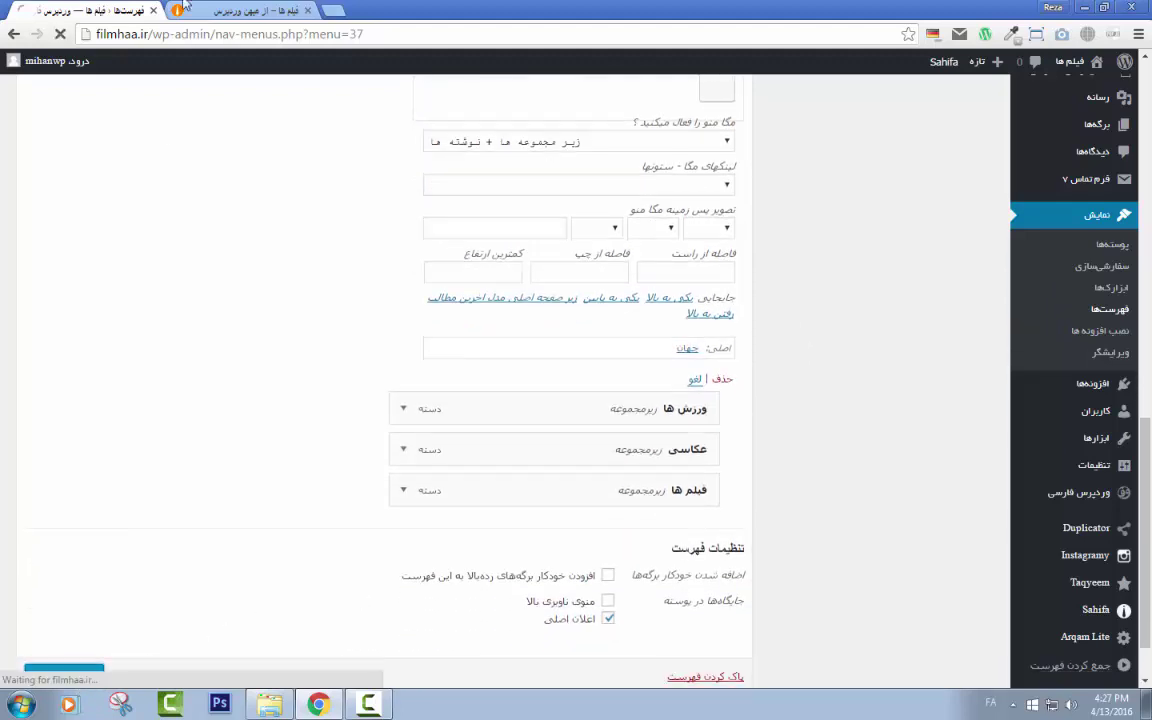
click(203, 10)
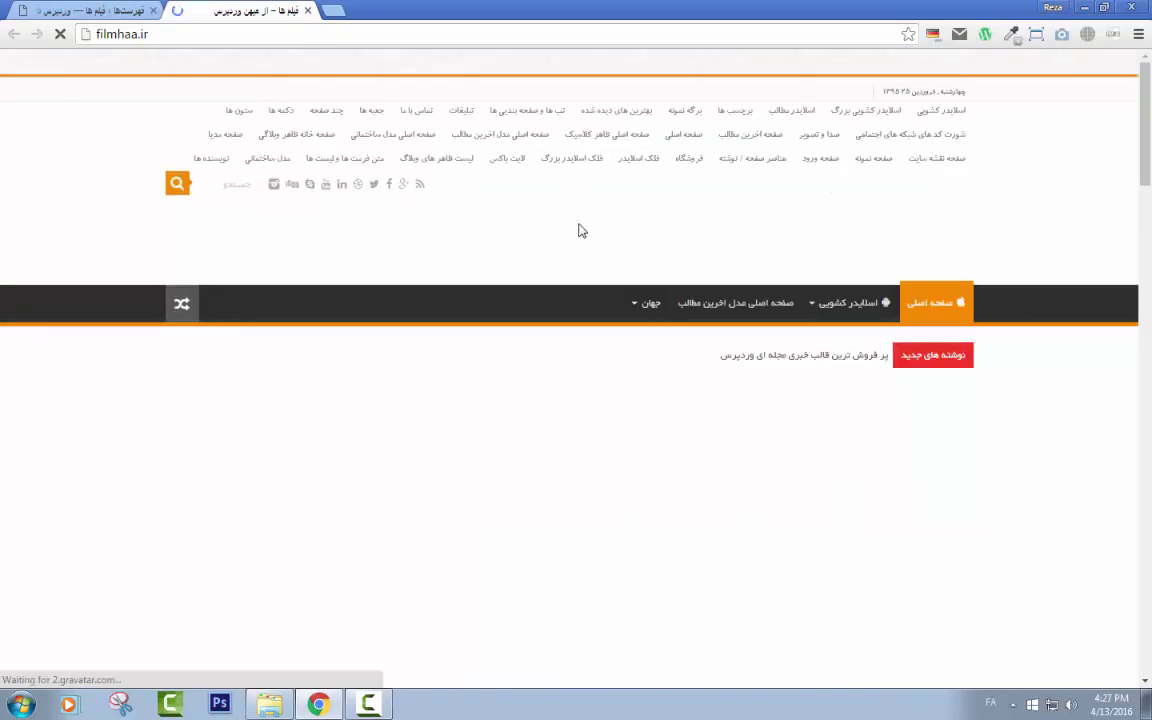
mouse_move(648, 313)
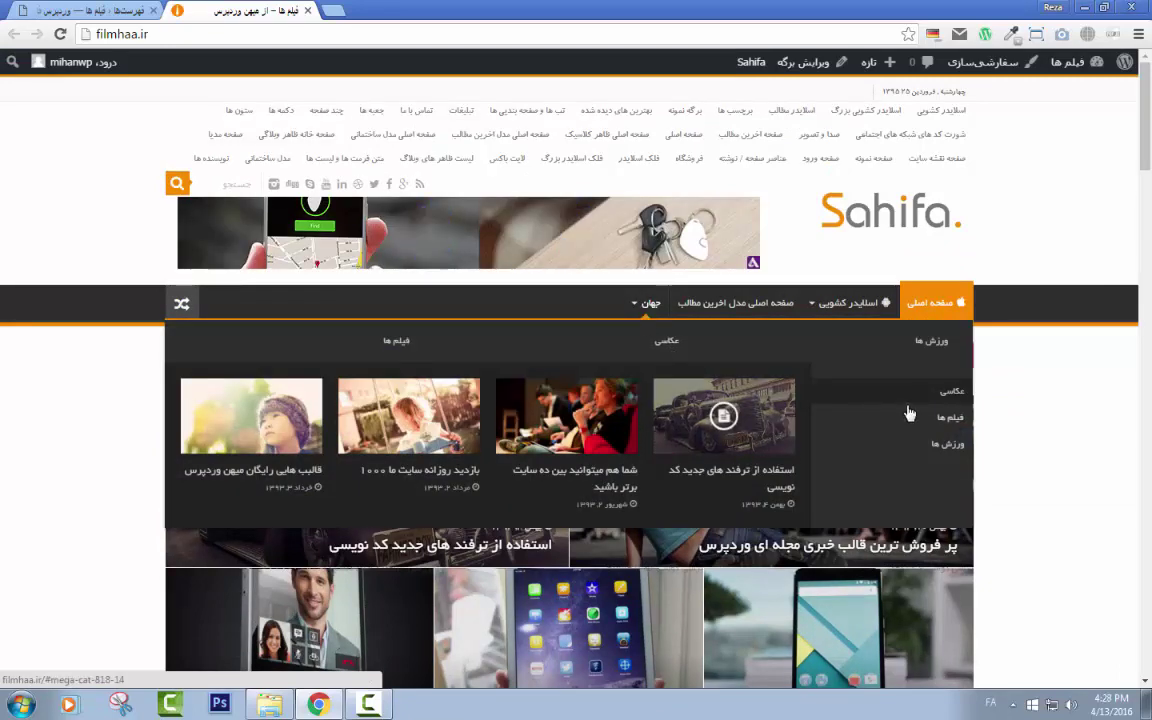
mouse_move(945, 442)
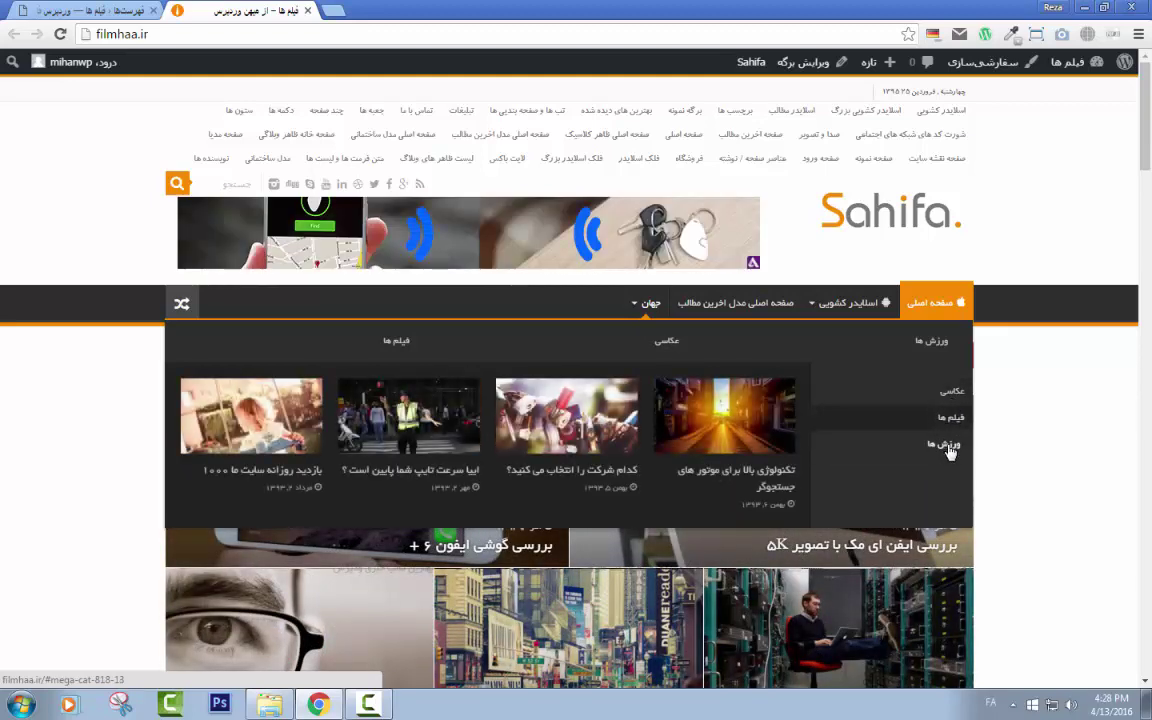
mouse_move(955, 400)
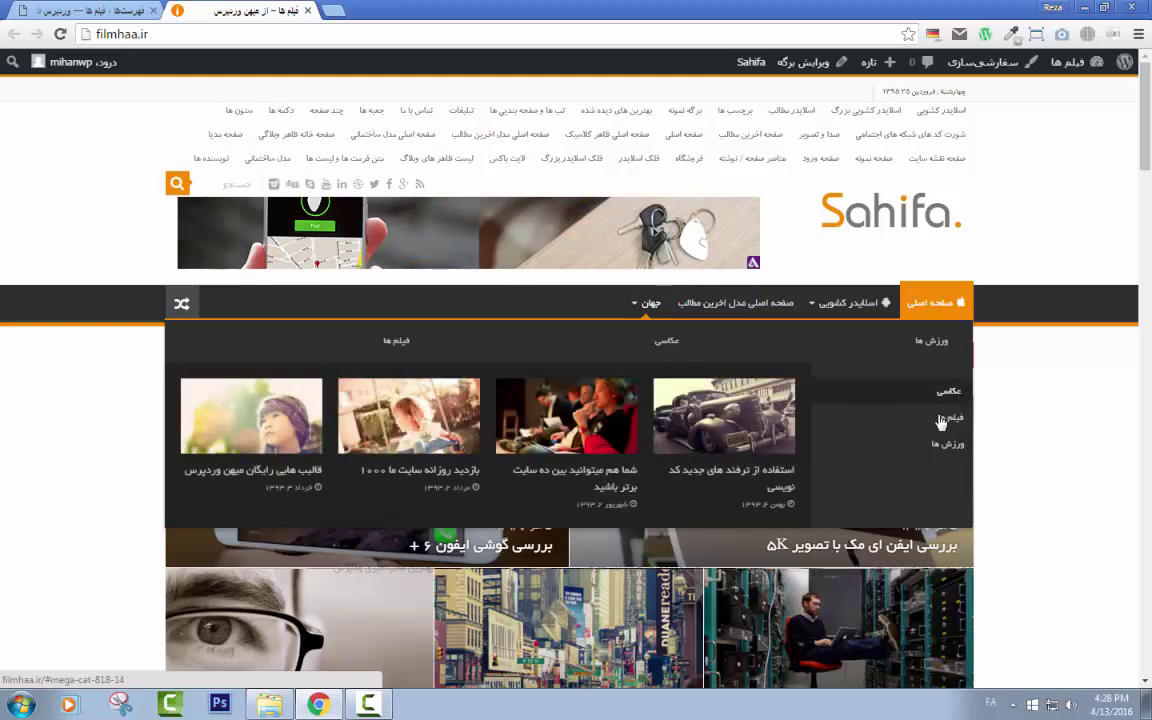
Step: Change the mega menu type of the جهان item to نوشته های اخیر + چک کردن انها
key(ctrl+Tab)
scroll(411, 272, down, 3)
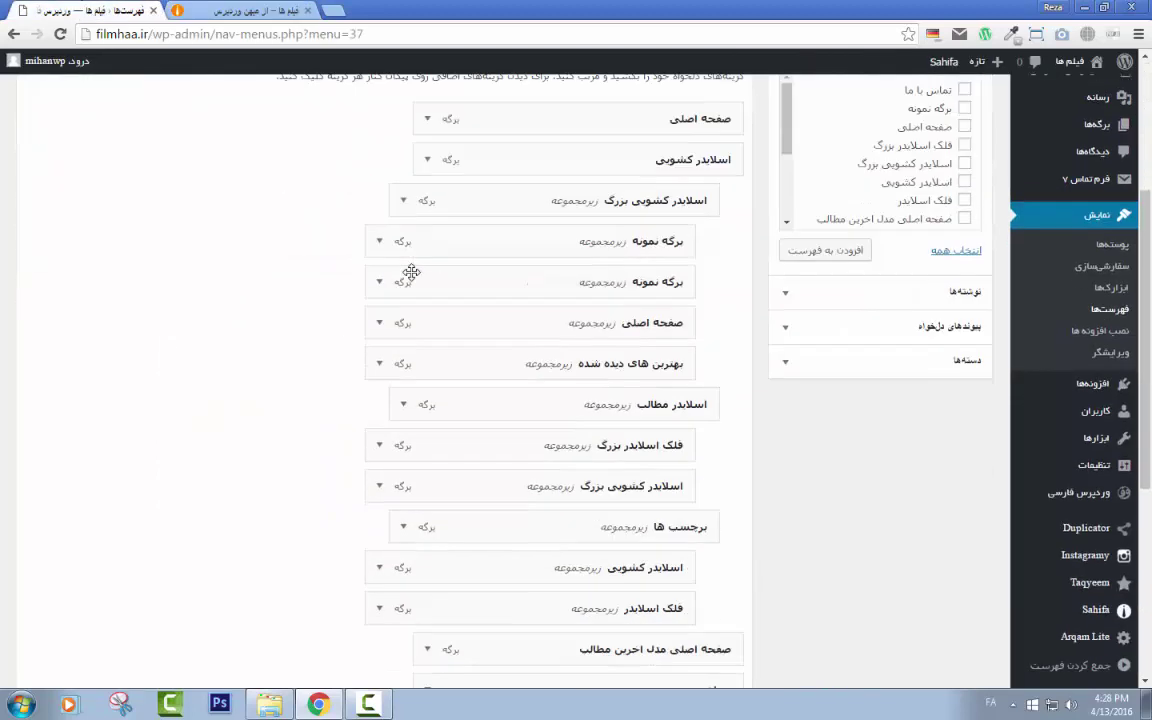
scroll(411, 272, down, 4)
click(499, 293)
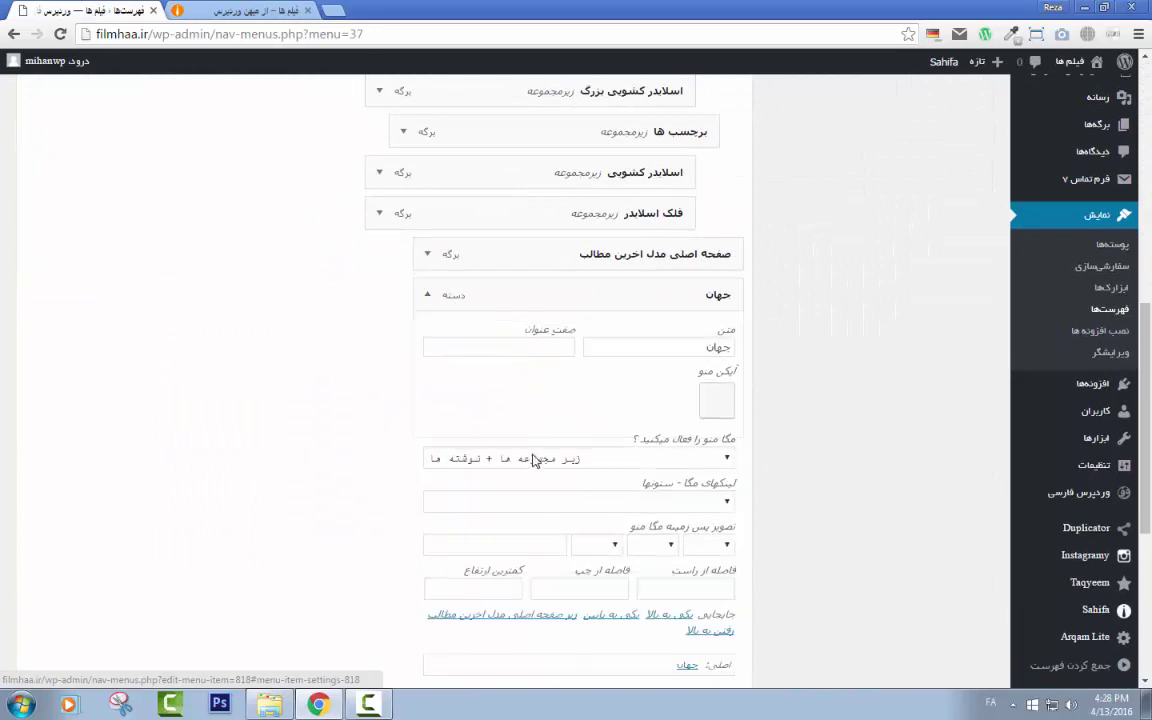
click(535, 460)
click(570, 504)
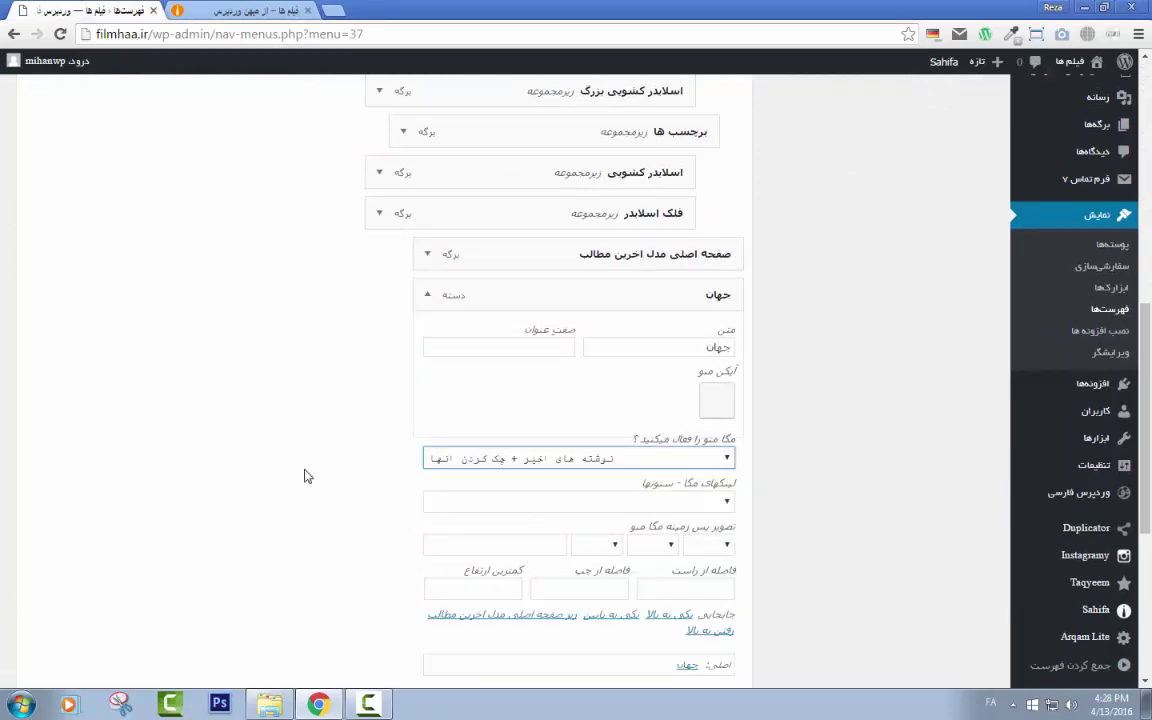
Step: Save the menu with the recent-posts mega menu and reload the home page to preview جهان
scroll(306, 481, down, 4)
click(57, 607)
click(216, 8)
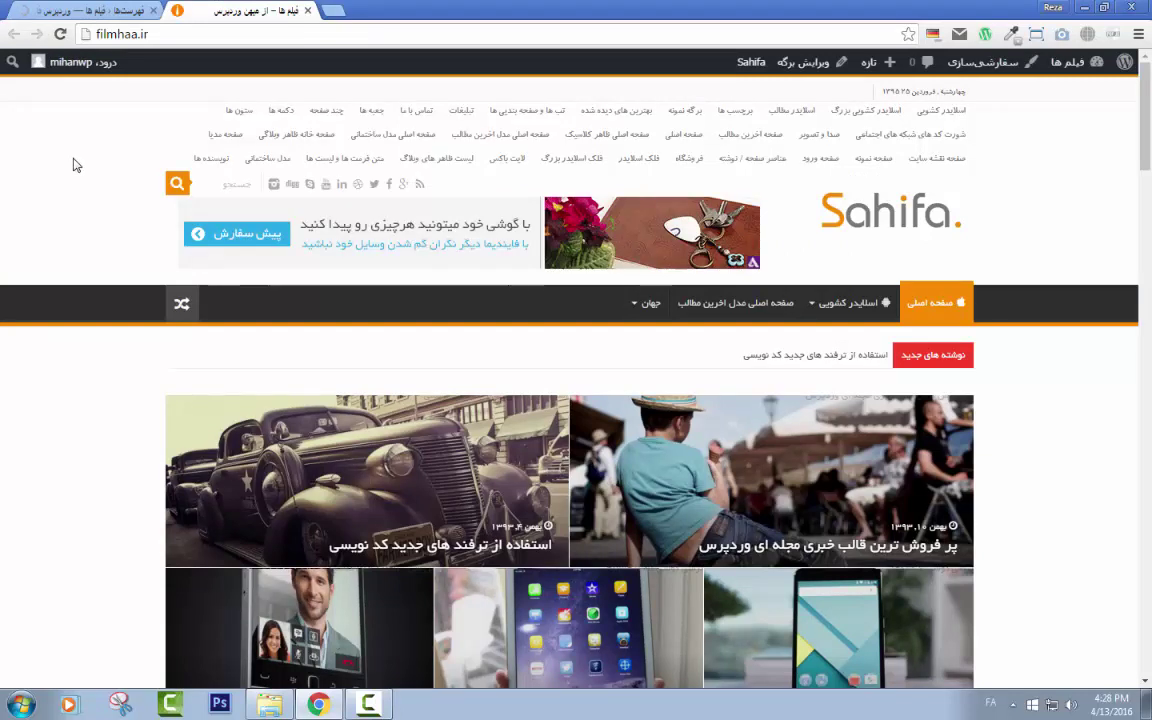
key(F5)
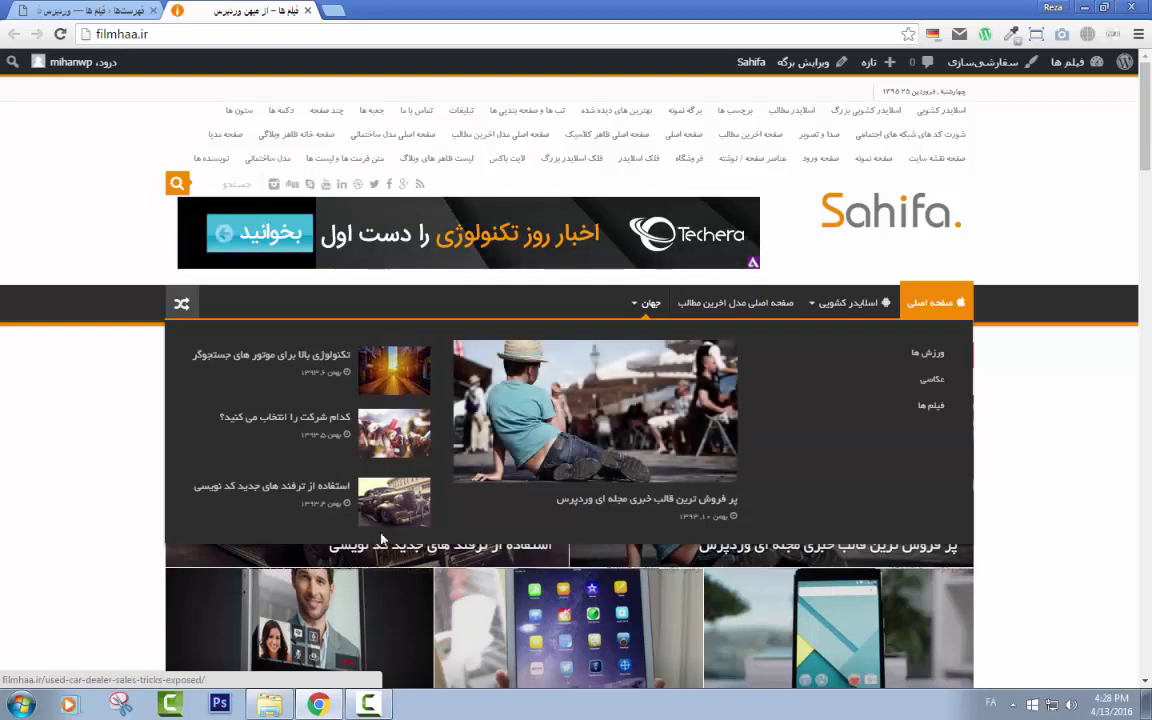
Step: Add the page تماس با ما as the last top-level item of the menu
click(55, 9)
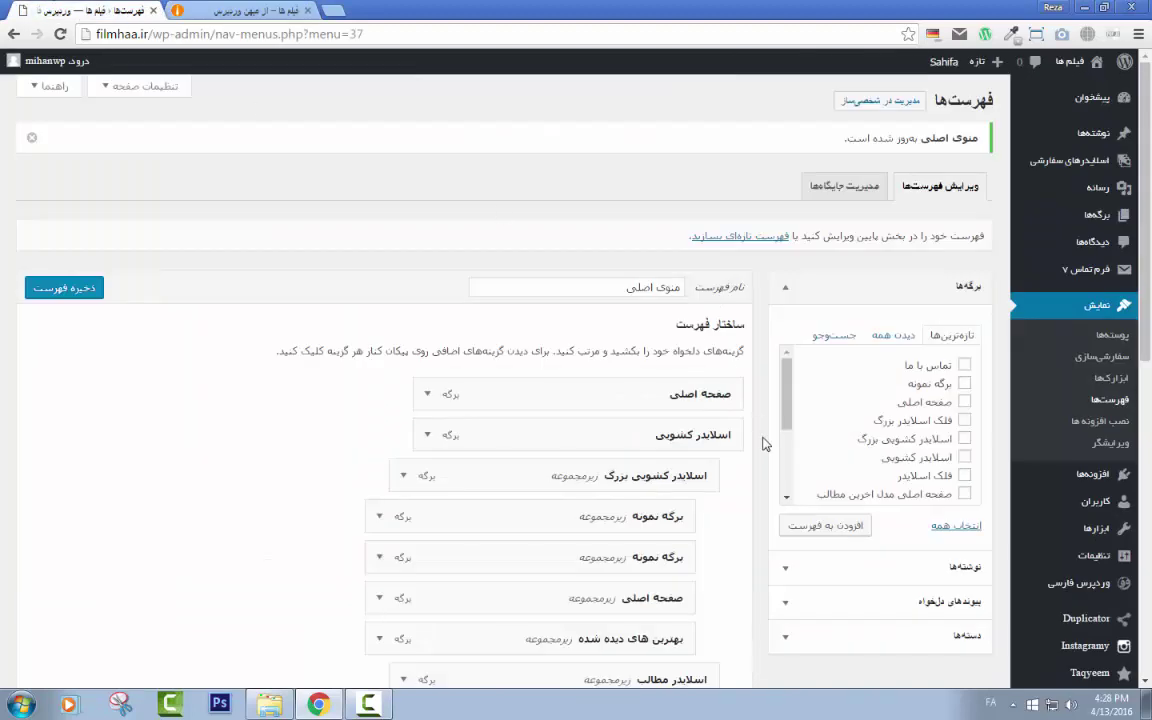
scroll(800, 420, down, 2)
scroll(840, 300, up, 1)
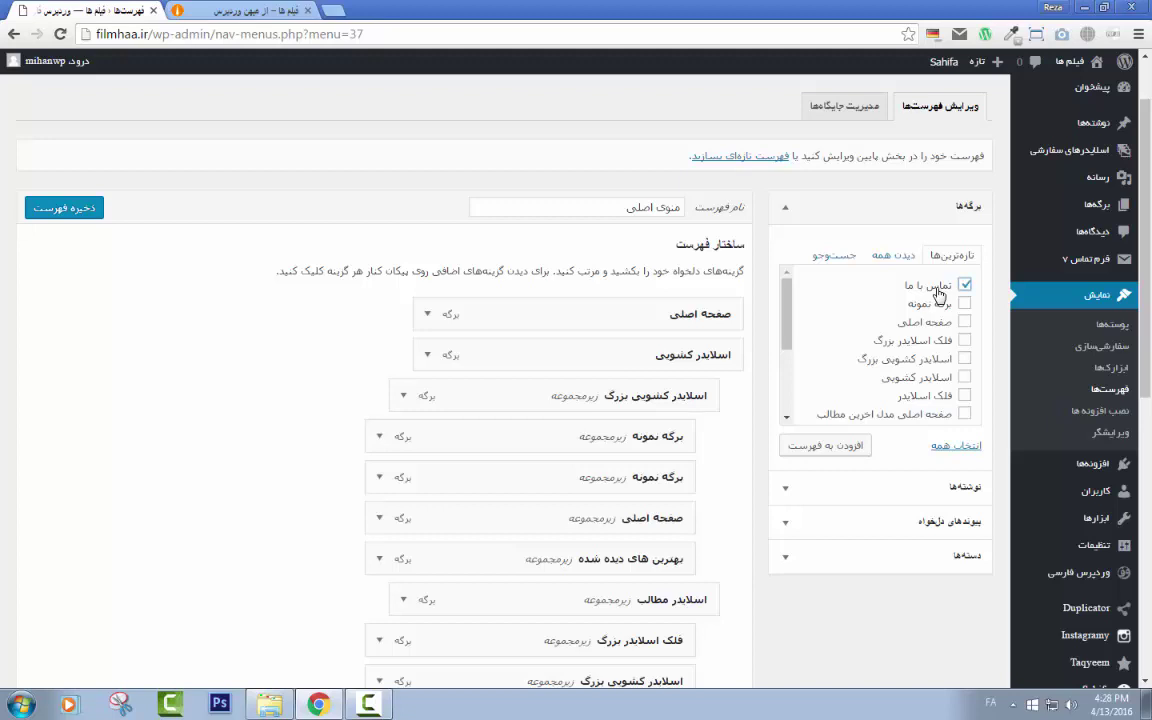
click(826, 445)
scroll(818, 530, down, 5)
Step: Save the menu with the تماس با ما item and reload the home page
click(52, 674)
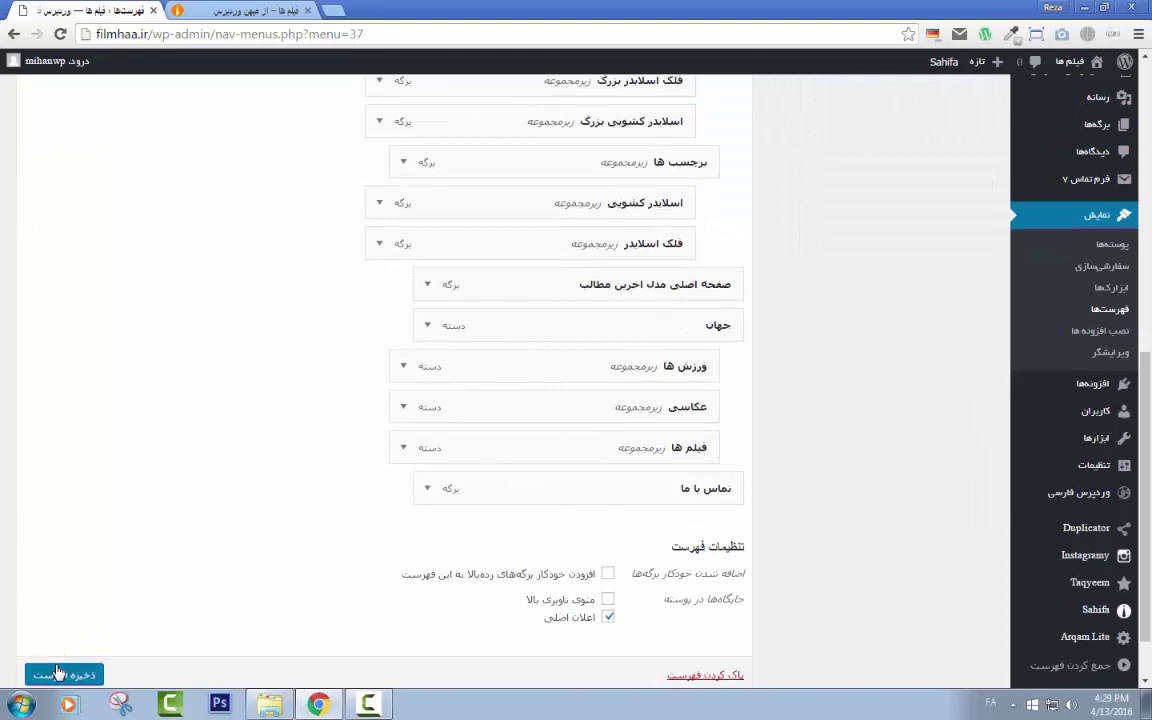
click(240, 10)
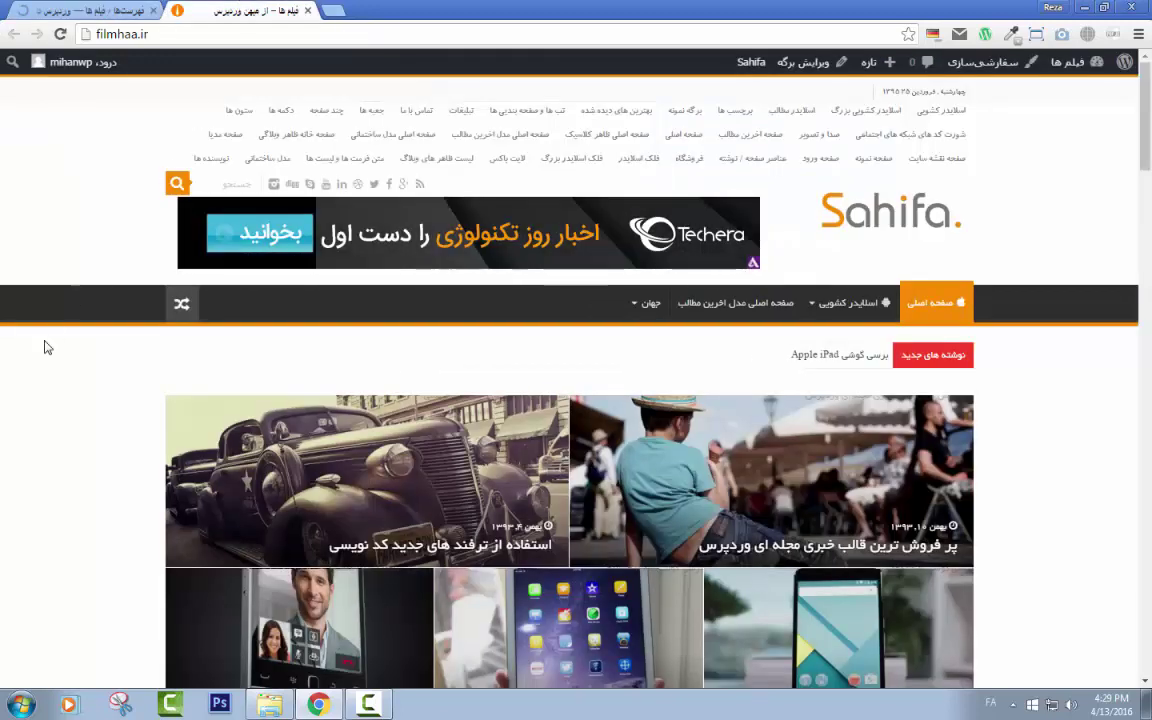
key(F5)
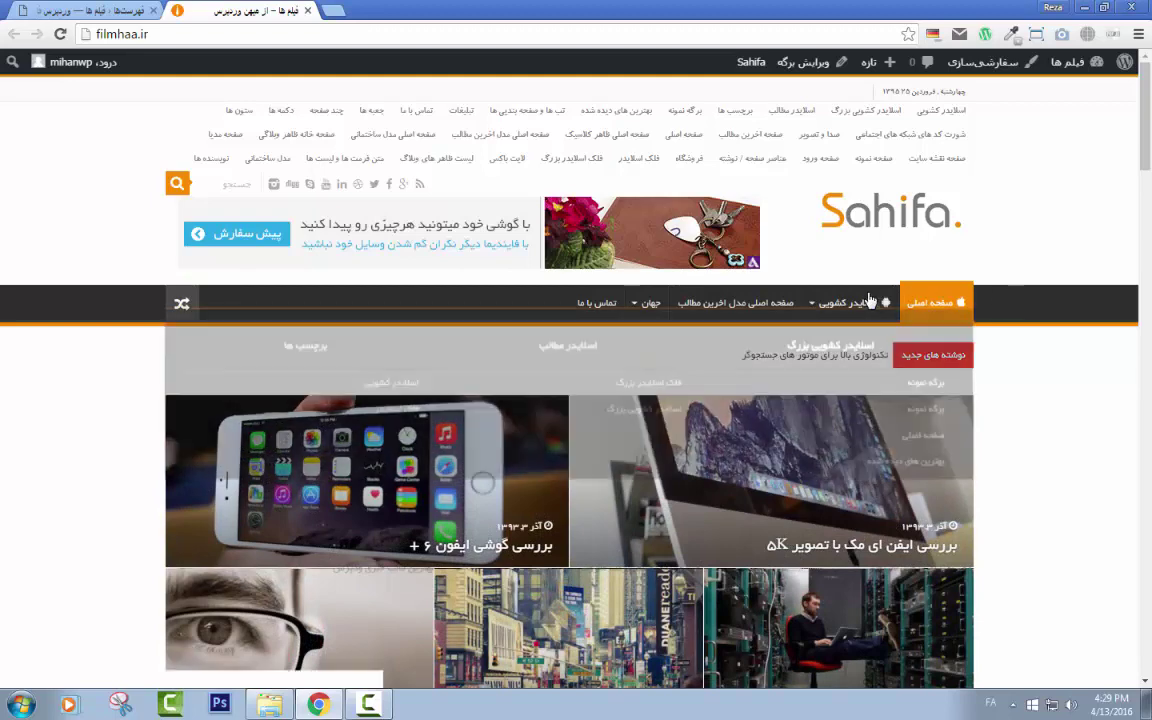
Step: Preview the اسلایدر کشویی and جهان mega menus on the site and open the تماس با ما page
mouse_move(850, 302)
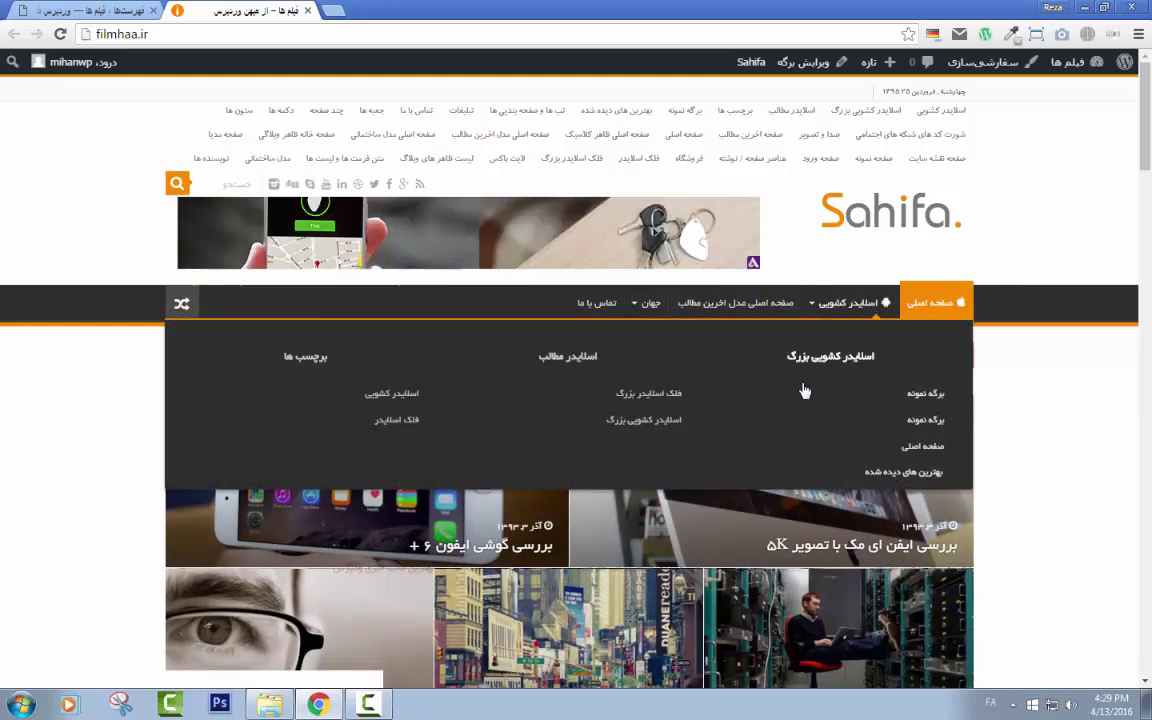
mouse_move(648, 302)
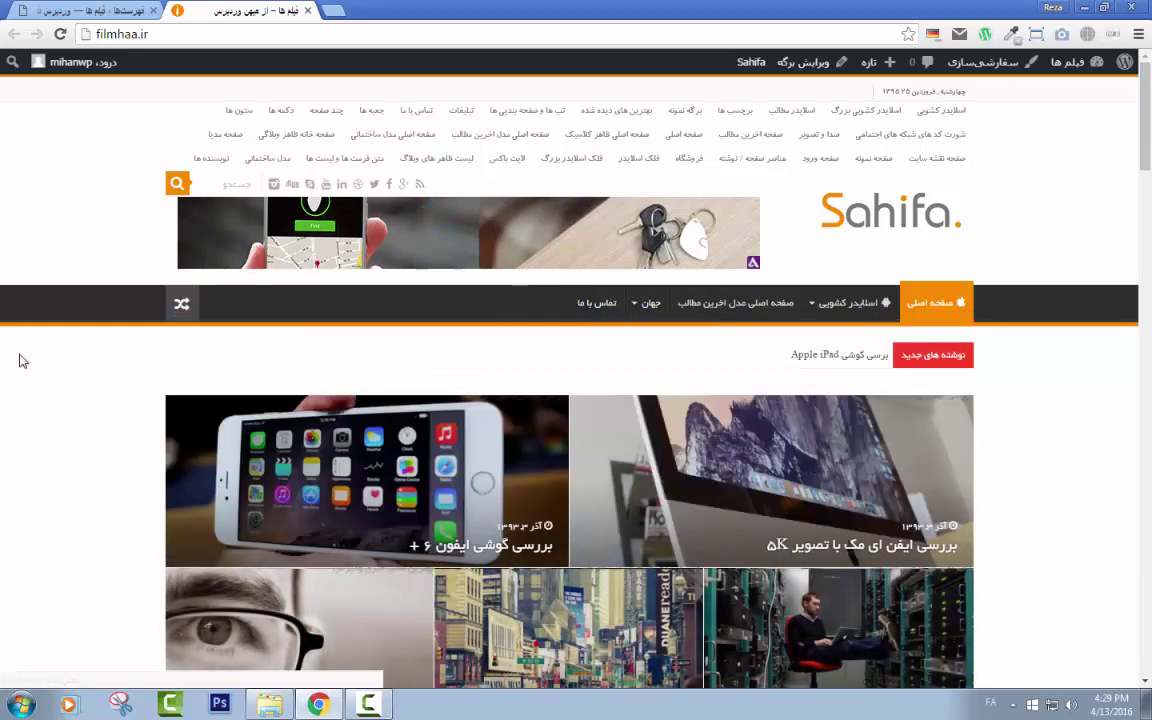
click(603, 309)
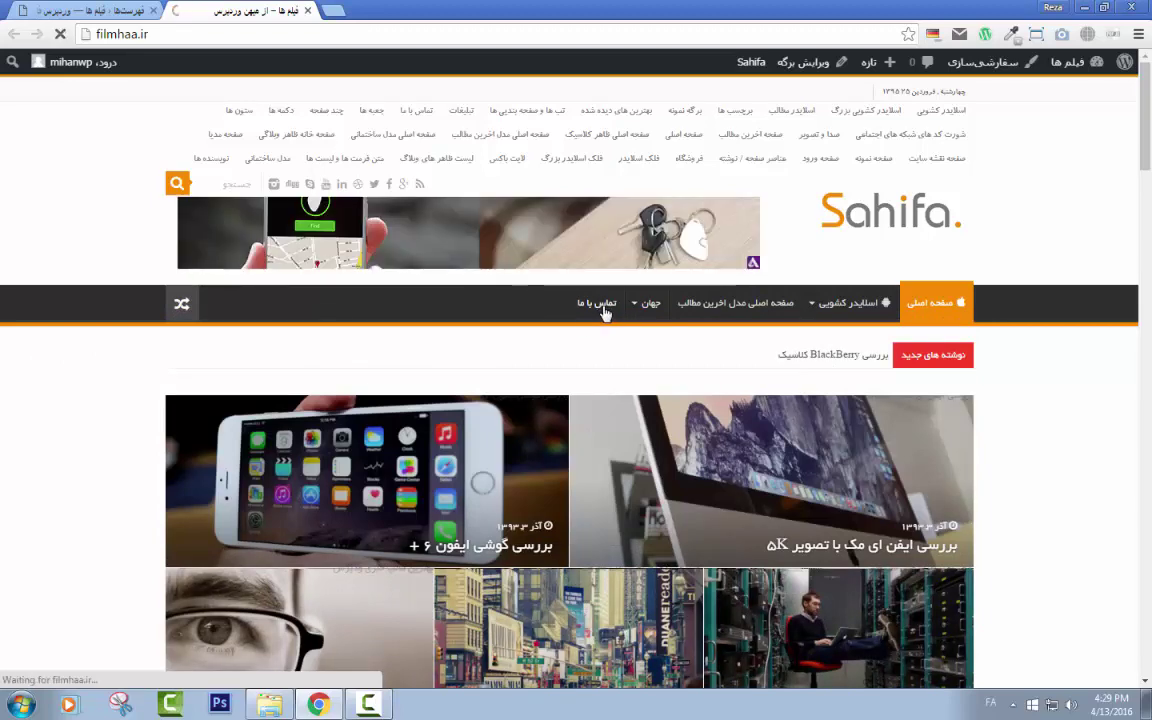
Step: Look over the contact form page on the site and return to the home page
scroll(628, 415, down, 3)
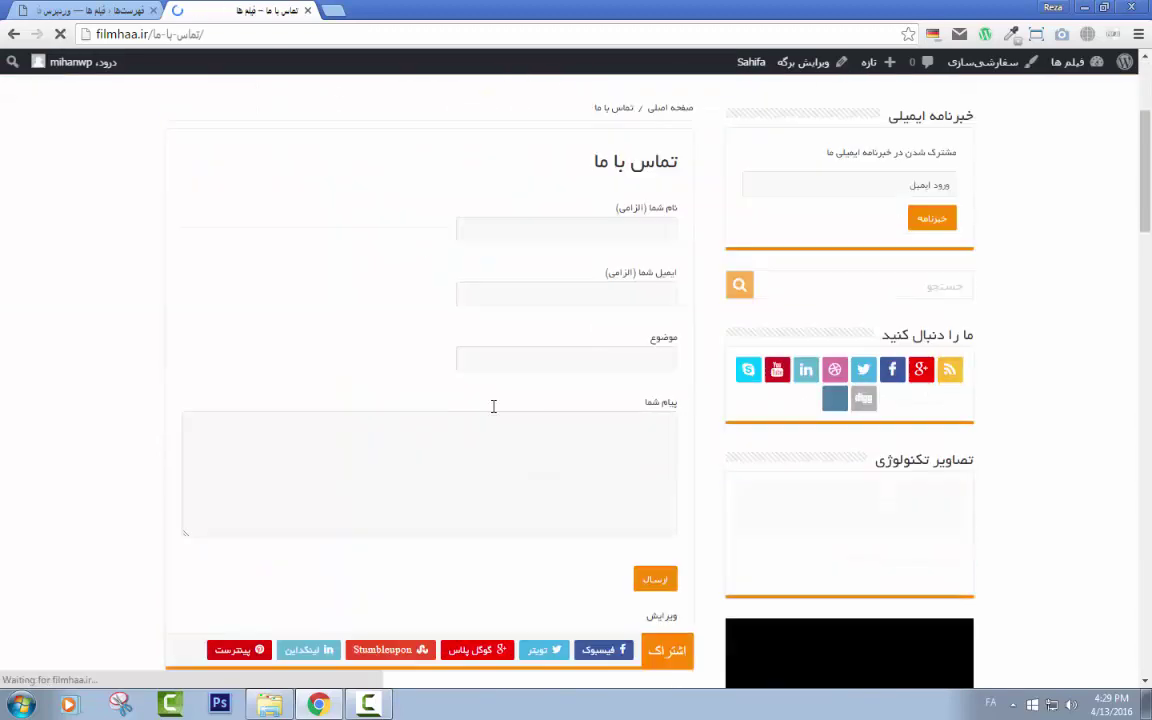
scroll(522, 476, up, 3)
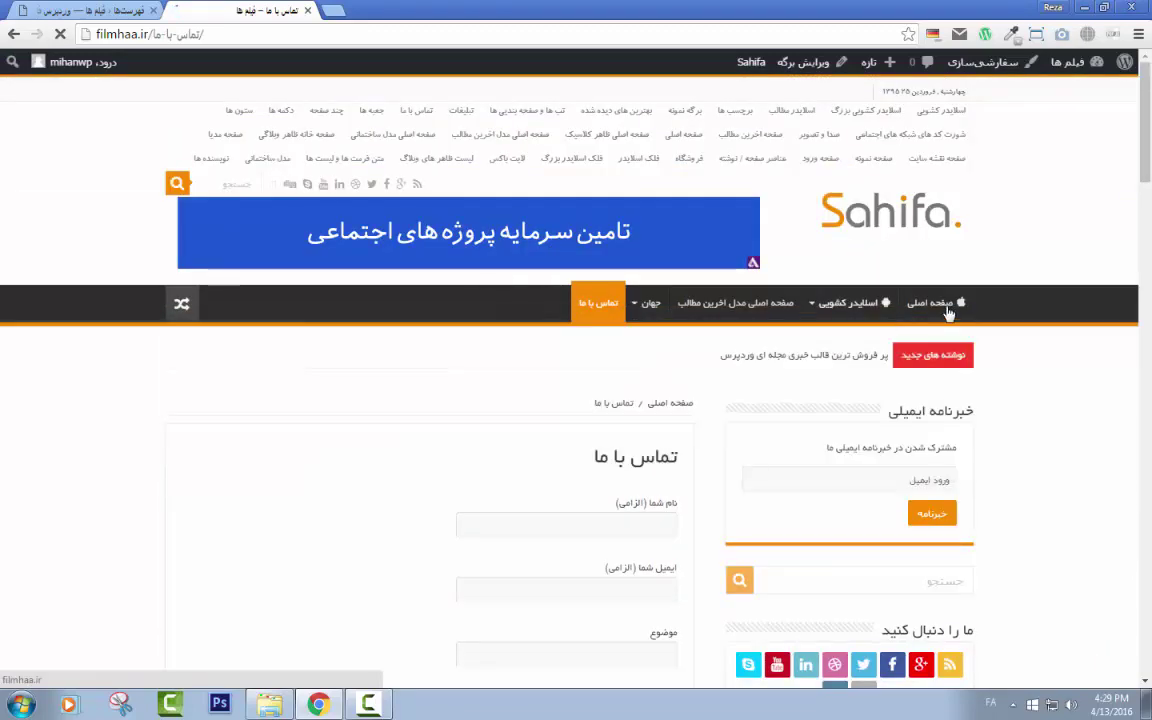
click(944, 303)
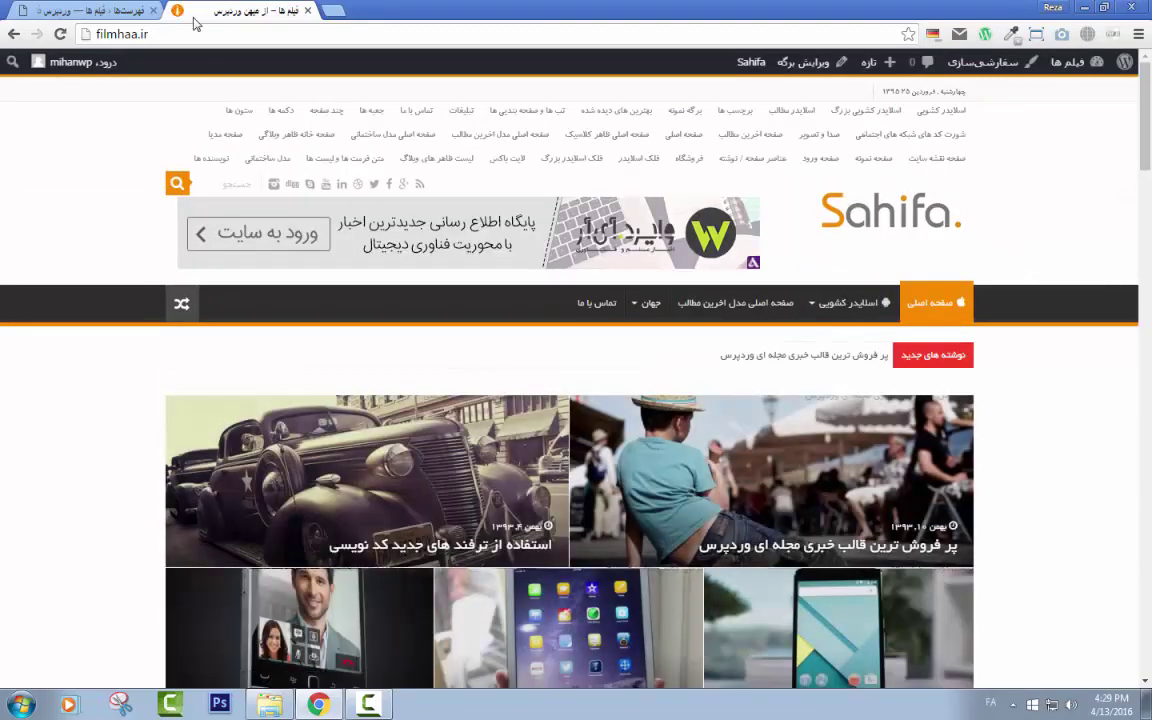
Step: Create a new WordPress menu named منو بالا
click(97, 10)
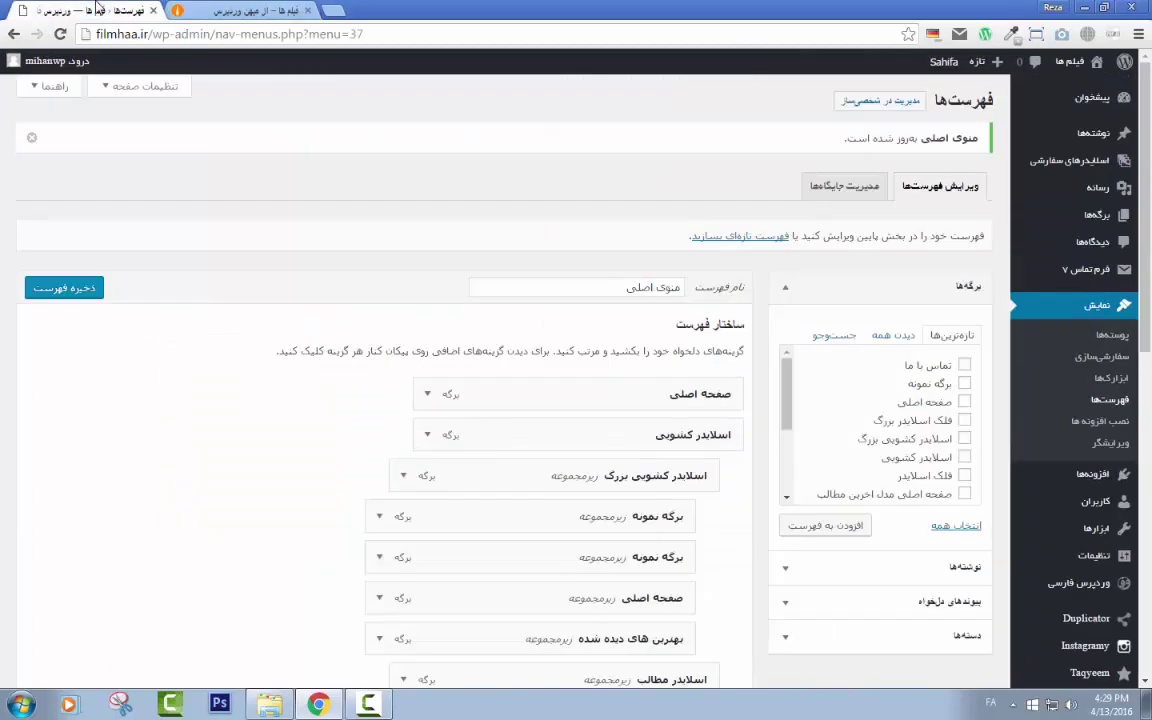
click(760, 237)
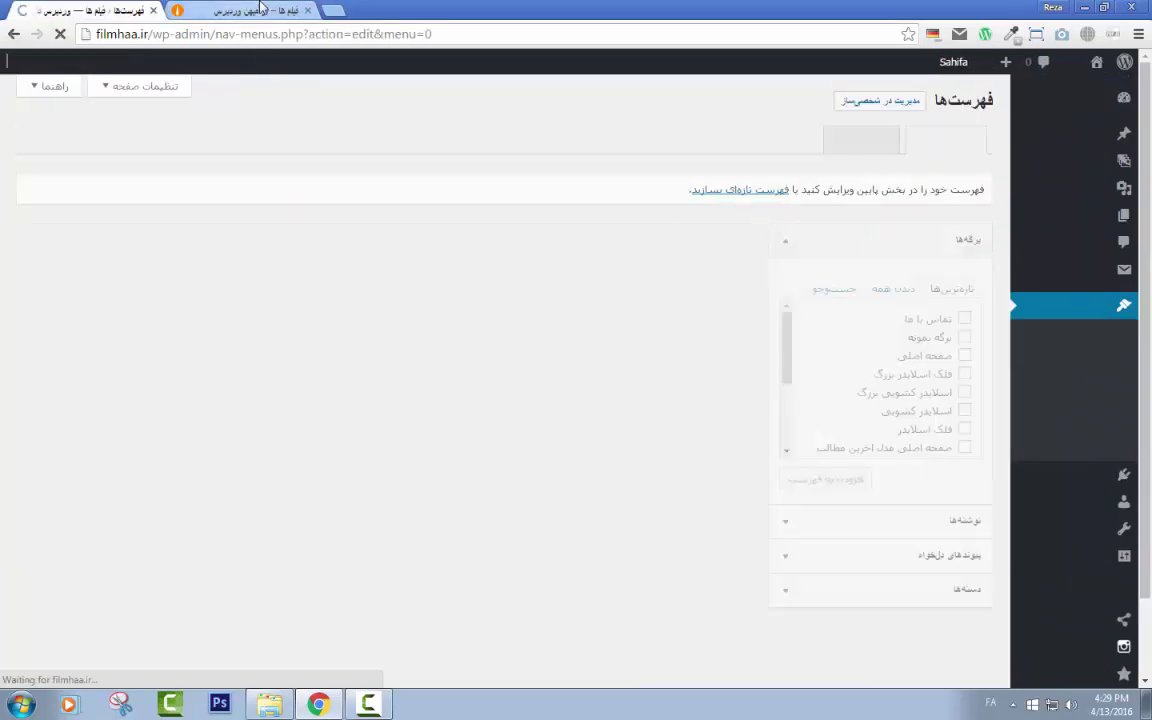
click(258, 10)
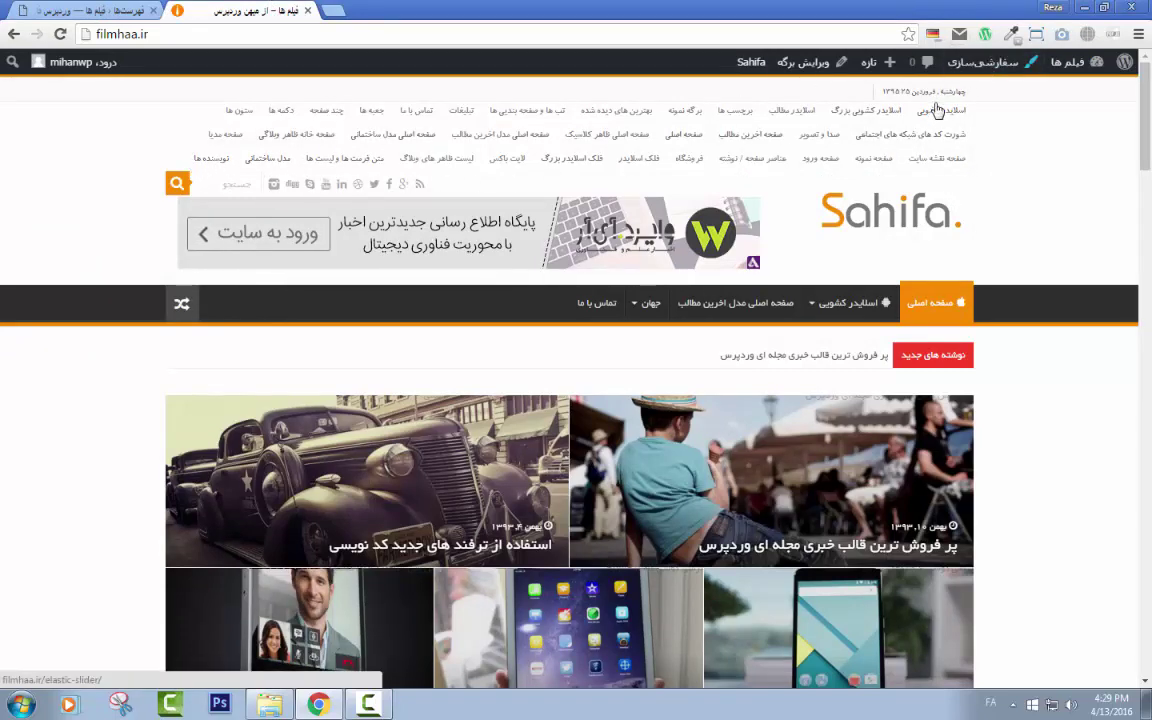
click(60, 10)
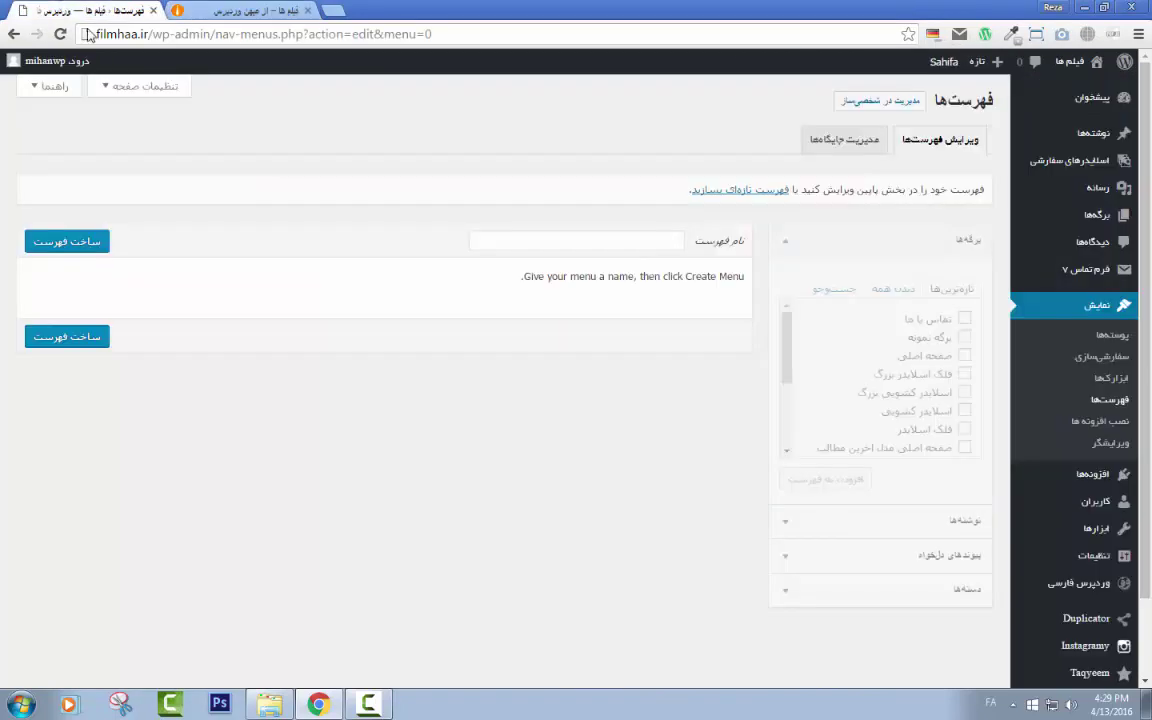
click(541, 245)
text(منو بالا)
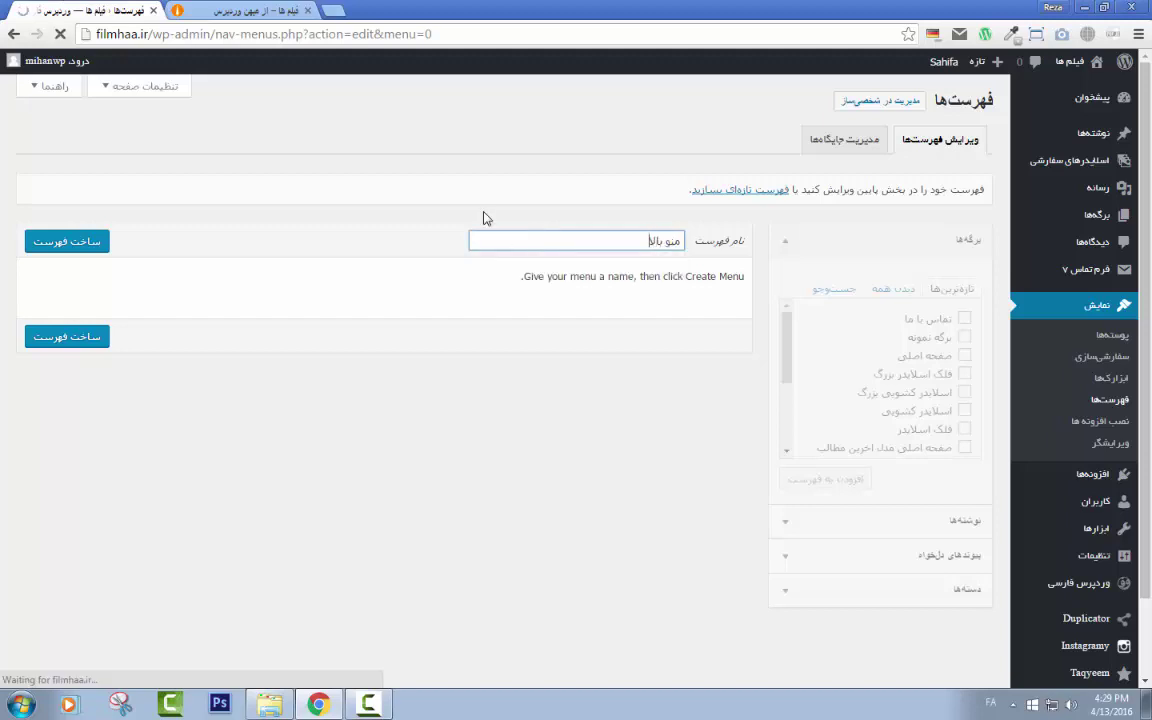
Step: Add the pages تماس با ما, برگه نمونه, صفحه اصلی, فلک اسلایدر بزرگ, اسلایدر کشویی بزرگ and اسلایدر کشویی to the menu
click(928, 330)
click(930, 347)
click(932, 365)
click(936, 384)
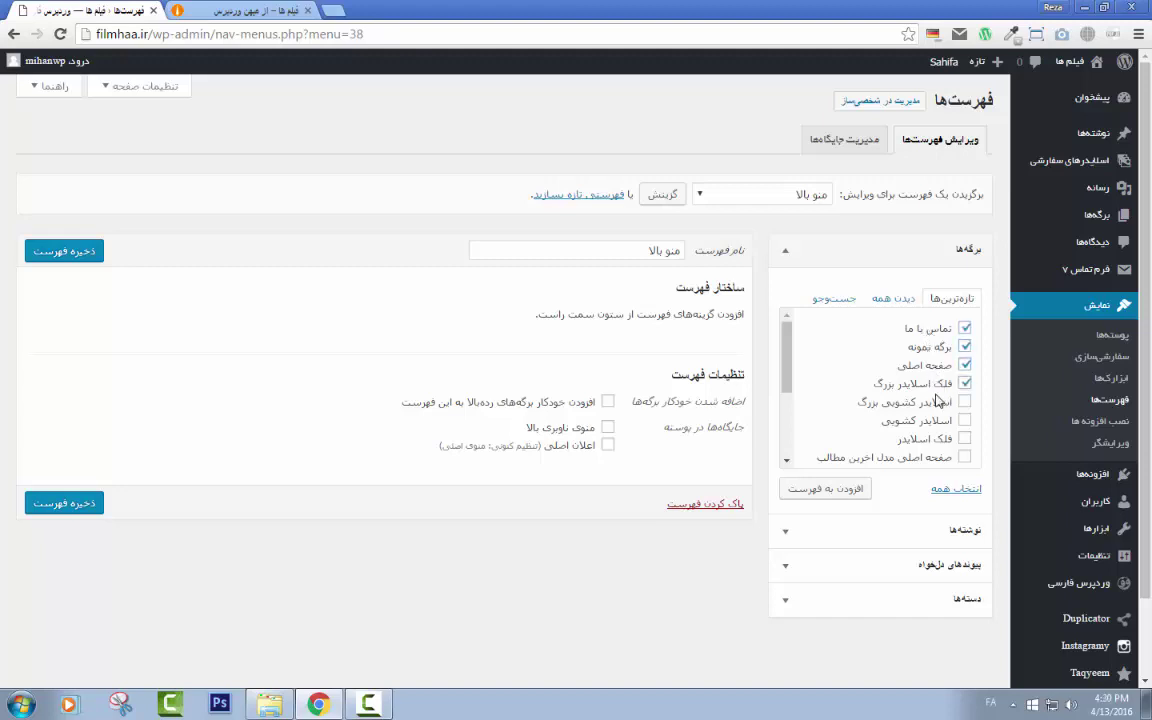
click(938, 401)
click(931, 421)
click(800, 489)
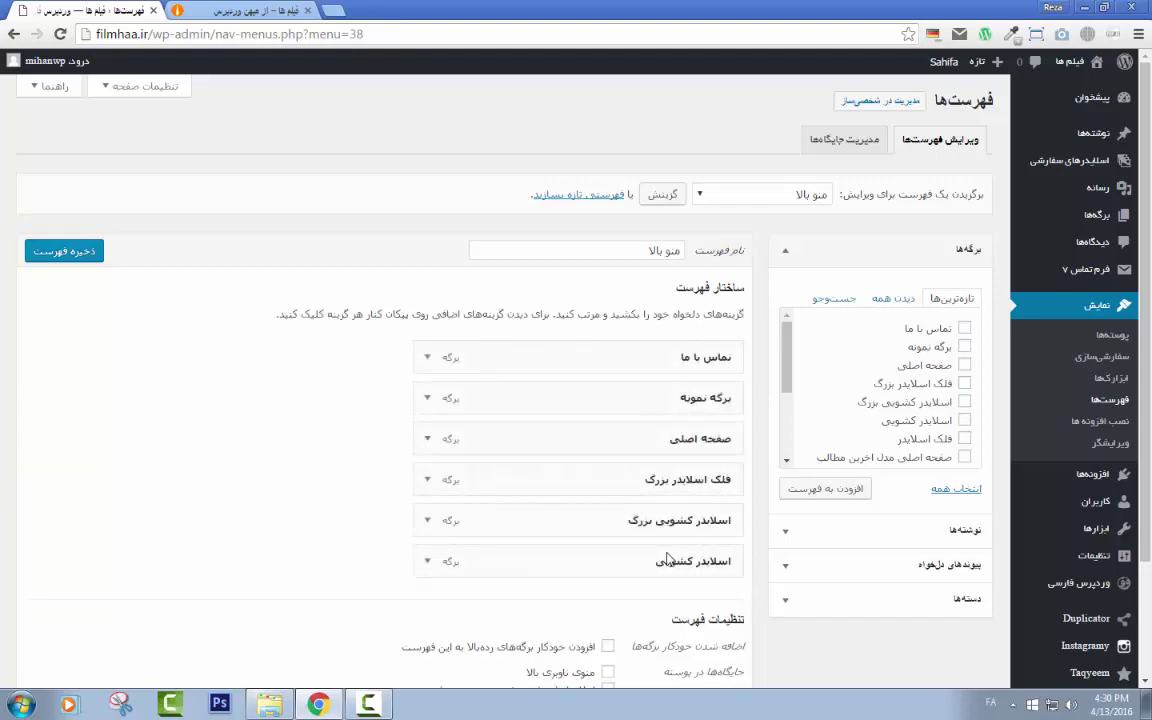
Step: Save the menu with صفحه اصلی and فلک اسلایدر بزرگ nested under برگه نمونه and reload the home page
drag(632, 448, 610, 476)
click(74, 254)
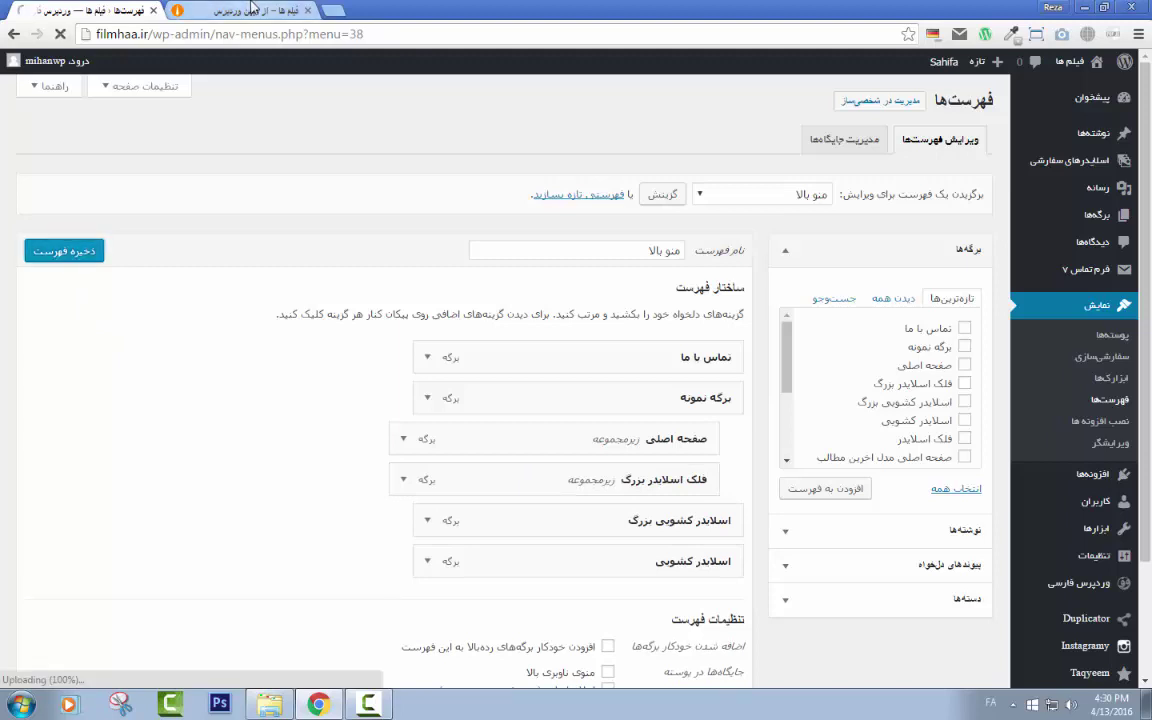
key(ctrl+Tab)
key(F5)
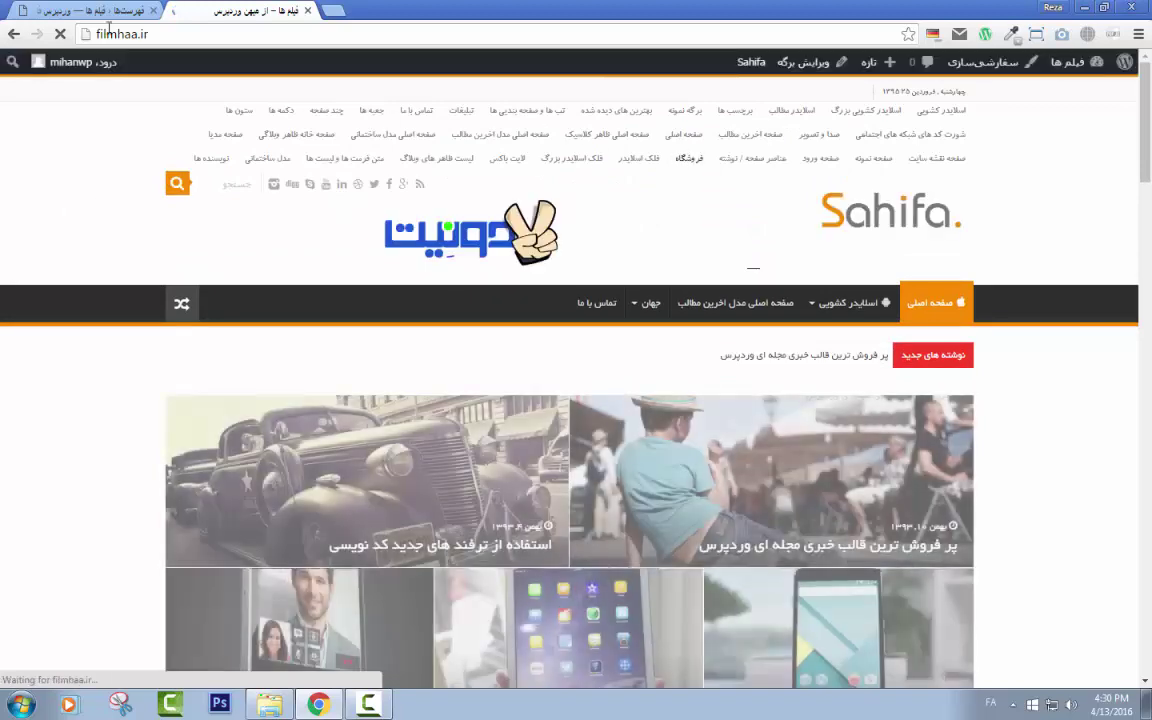
Step: Assign the منو بالا menu to the theme location منوی ناوبری بالا and save it
click(66, 9)
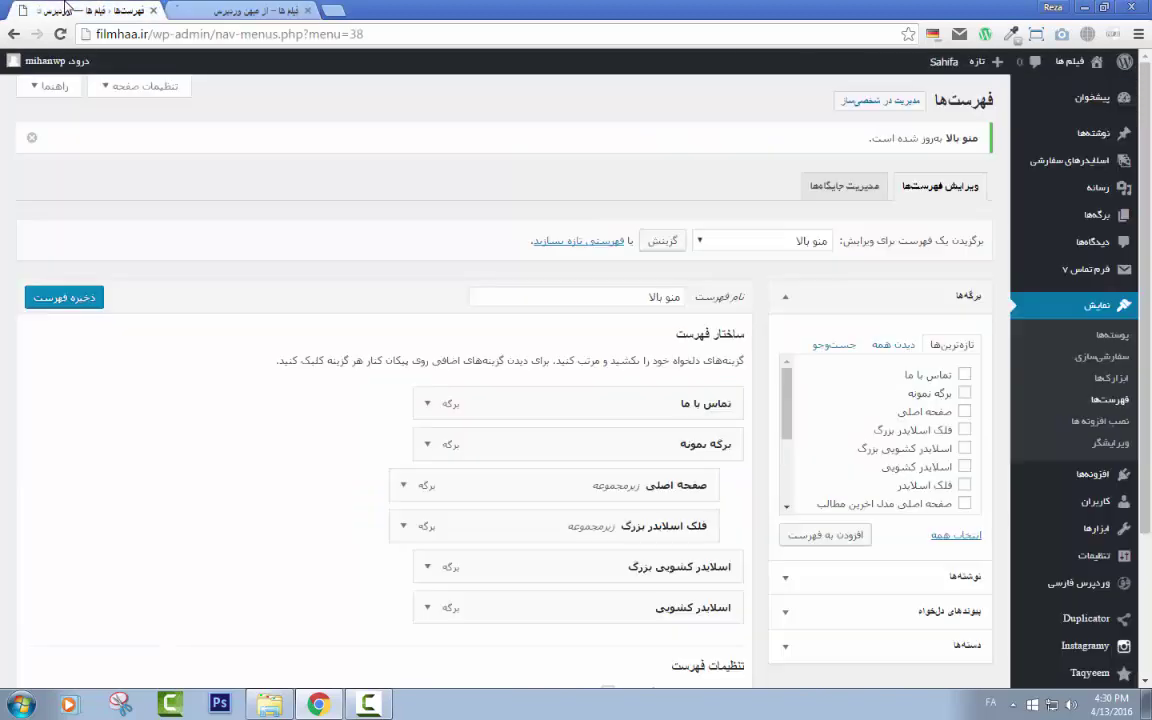
scroll(172, 432, down, 3)
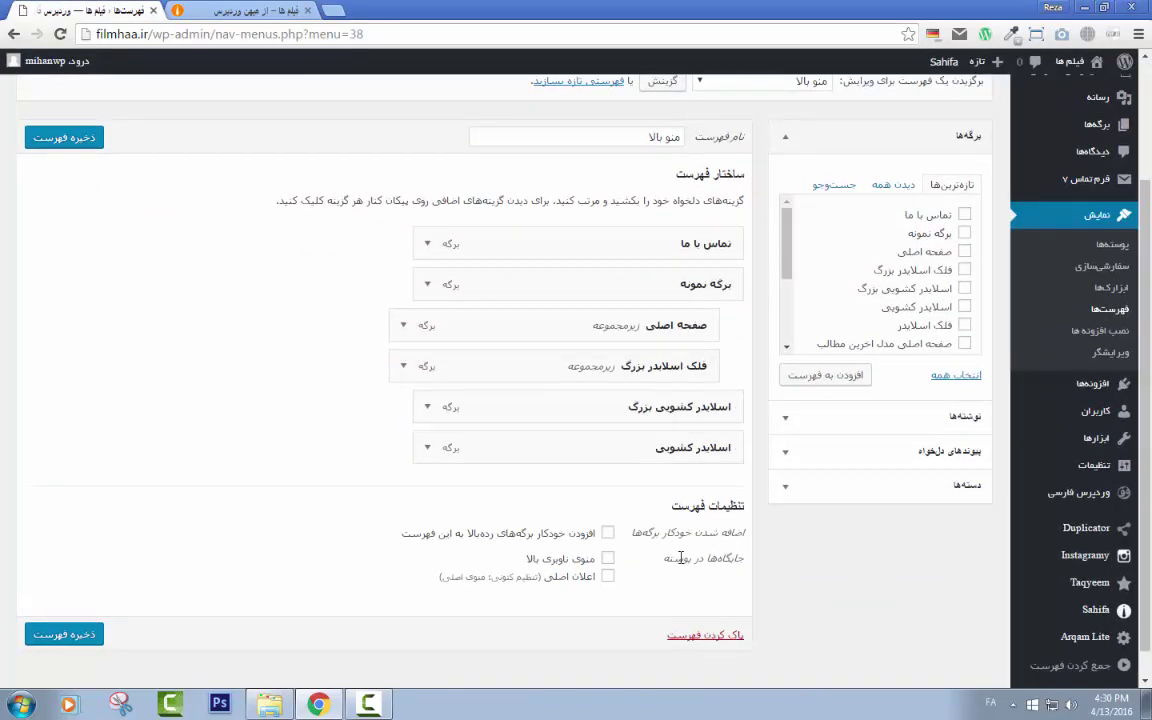
click(566, 561)
click(92, 634)
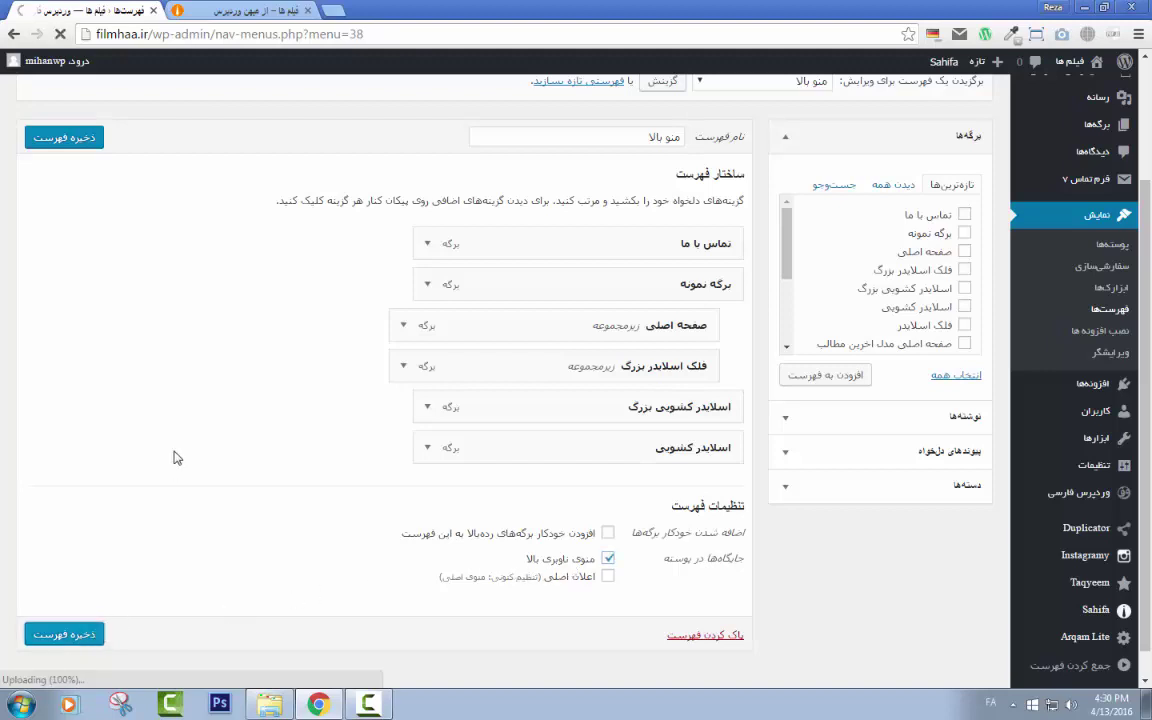
Step: Reload the home page and preview the new top menu with its برگه نمونه submenu
click(214, 9)
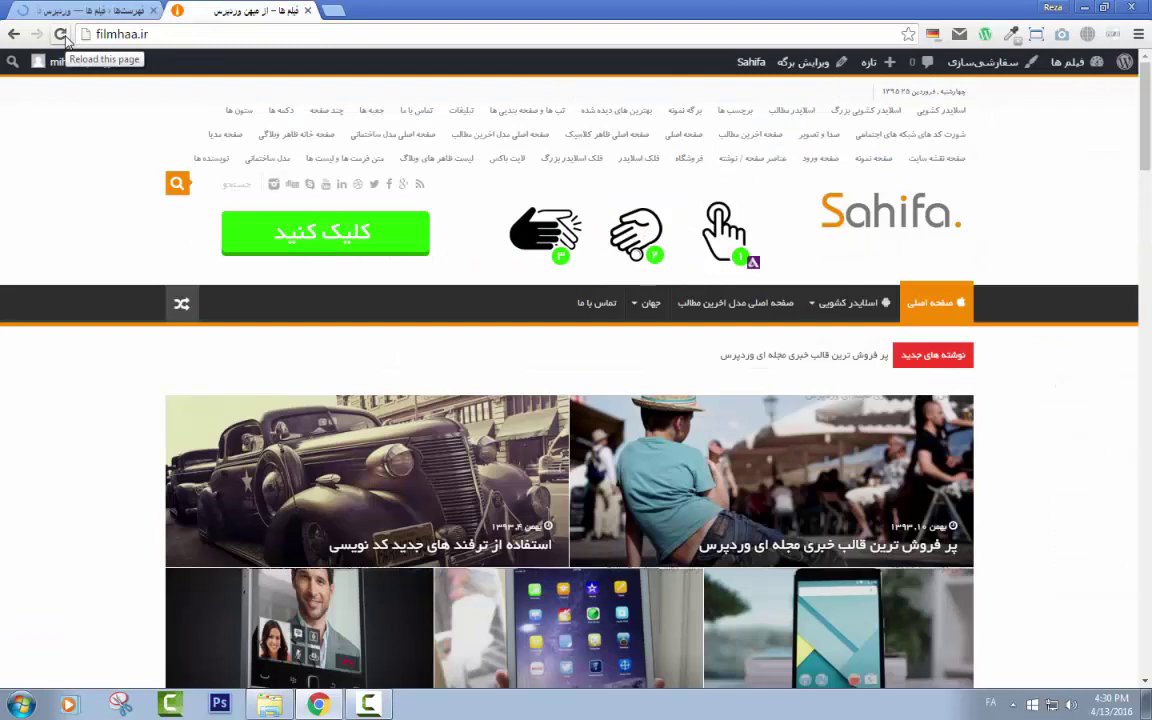
click(62, 36)
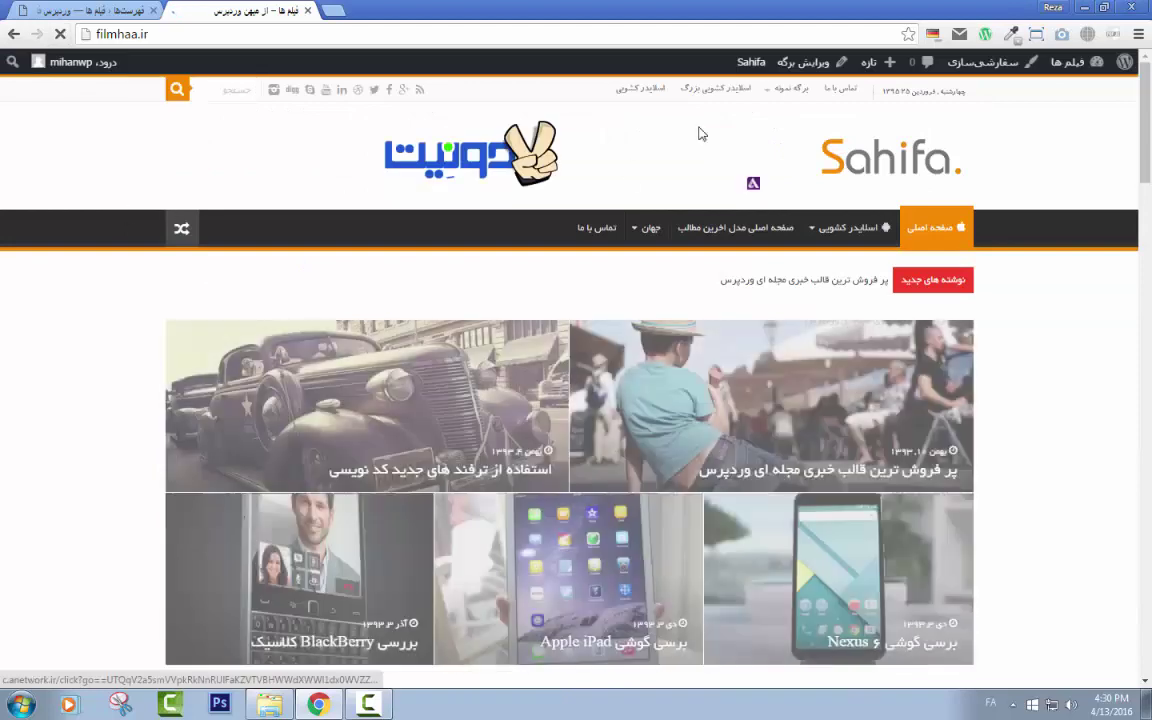
mouse_move(785, 90)
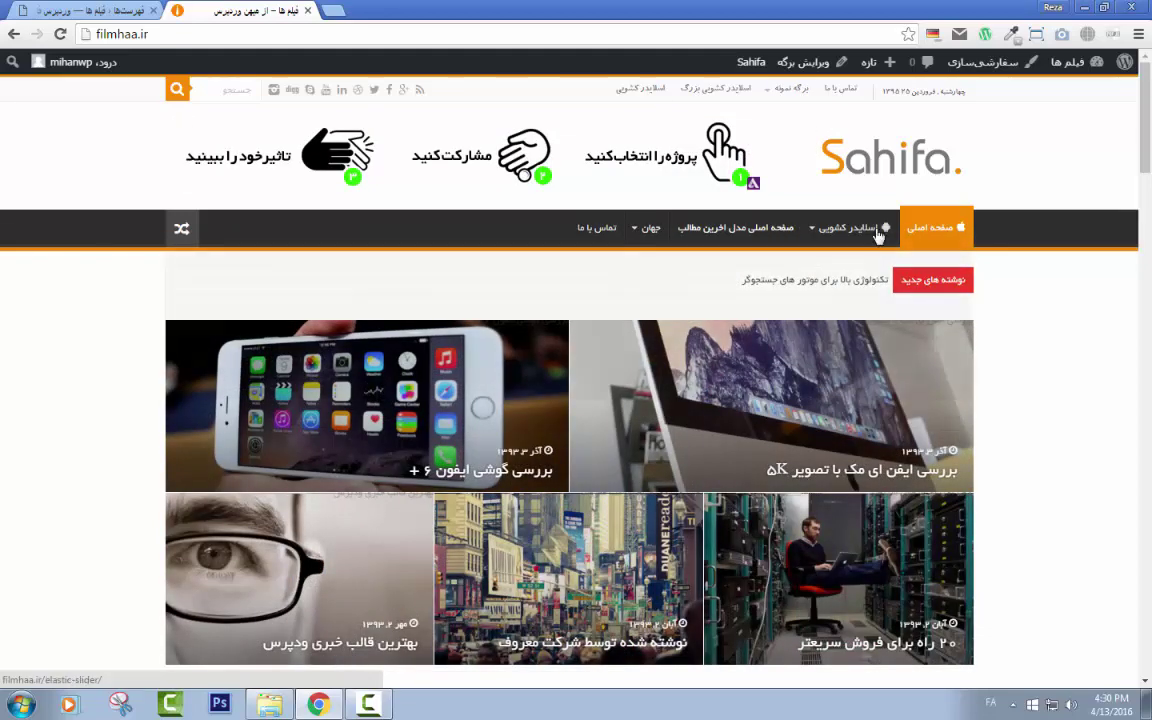
Step: Open the Instagramy plugin settings in the WordPress admin and view its access token form with Client ID and Client Secret
click(90, 10)
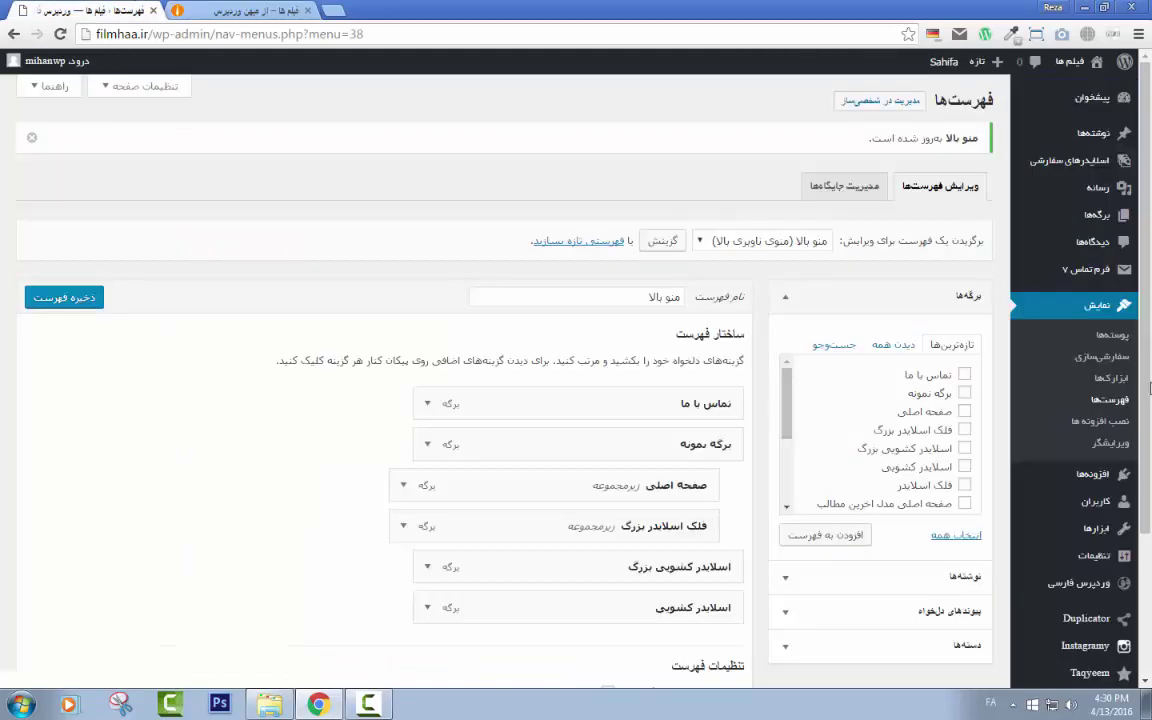
scroll(1133, 540, down, 3)
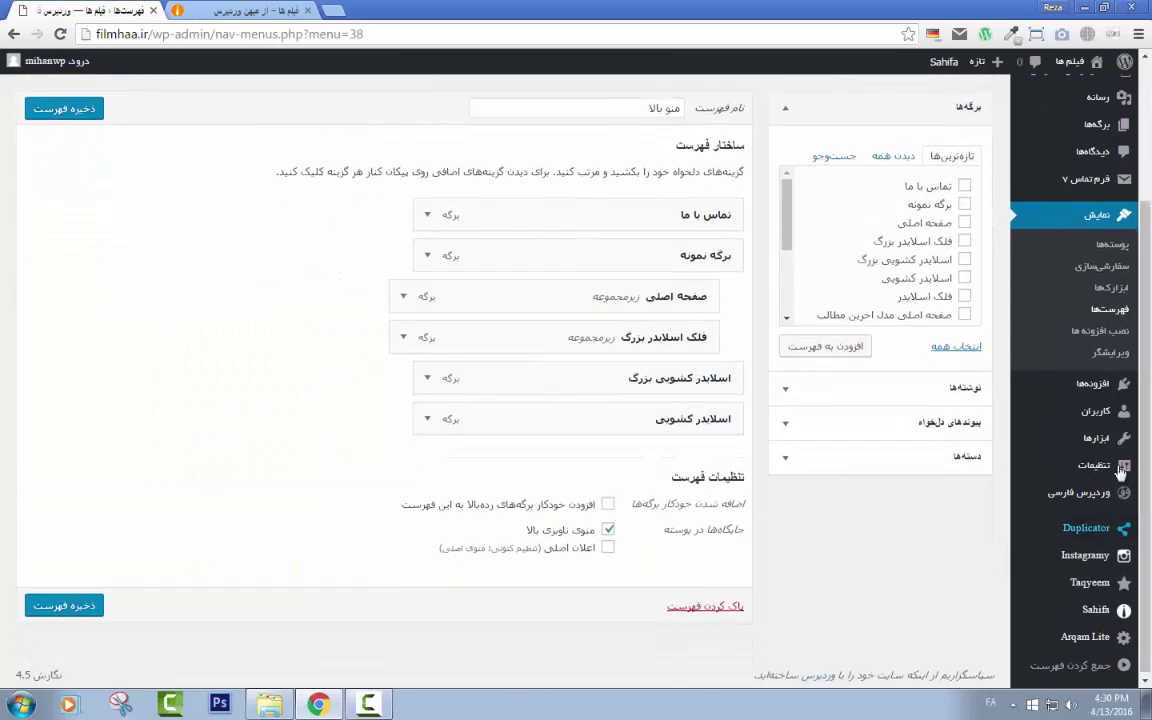
mouse_move(1090, 392)
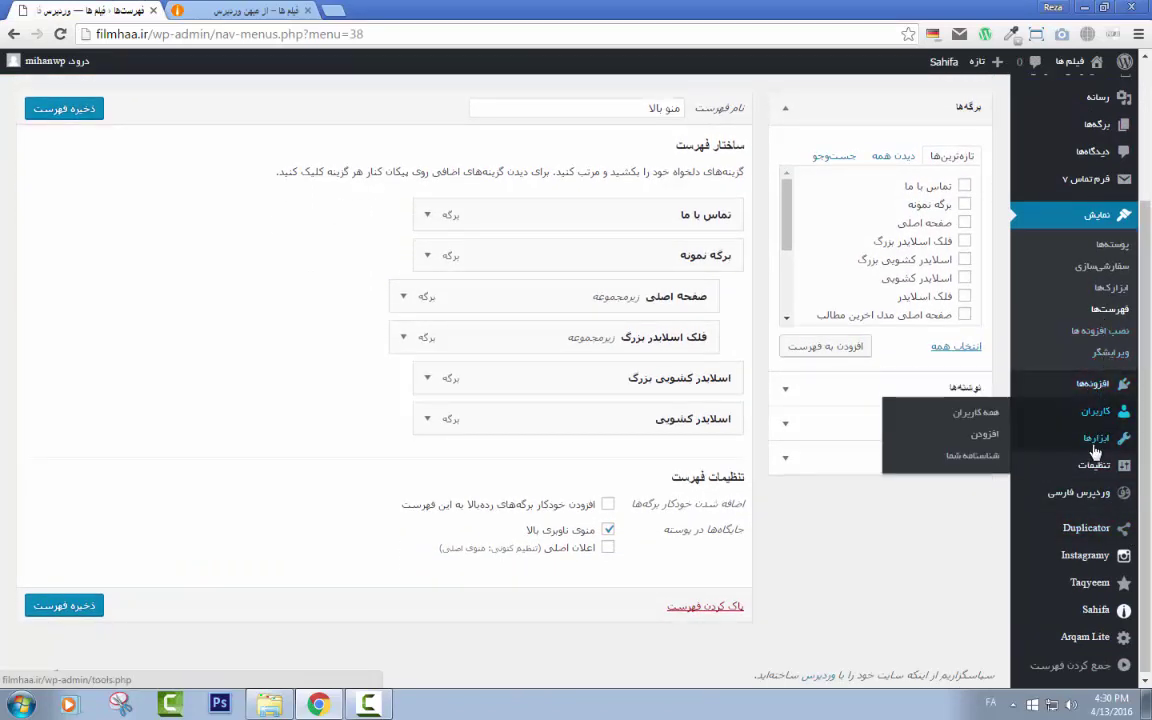
mouse_move(1092, 482)
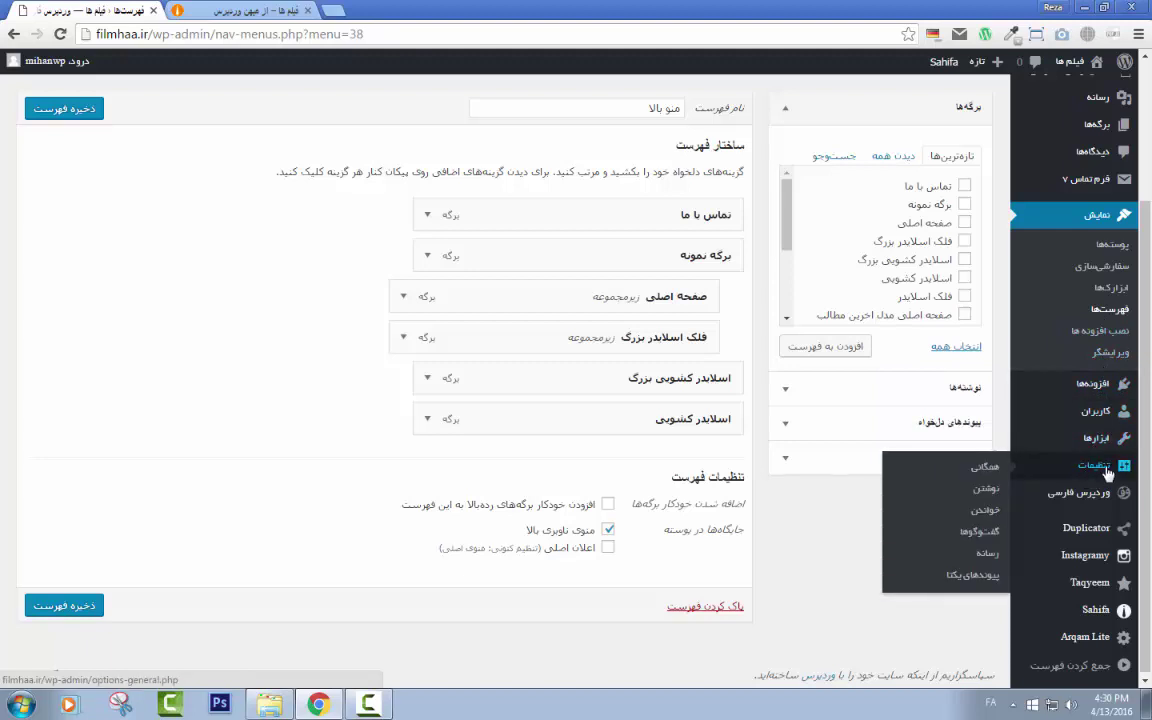
scroll(1150, 520, down, 1)
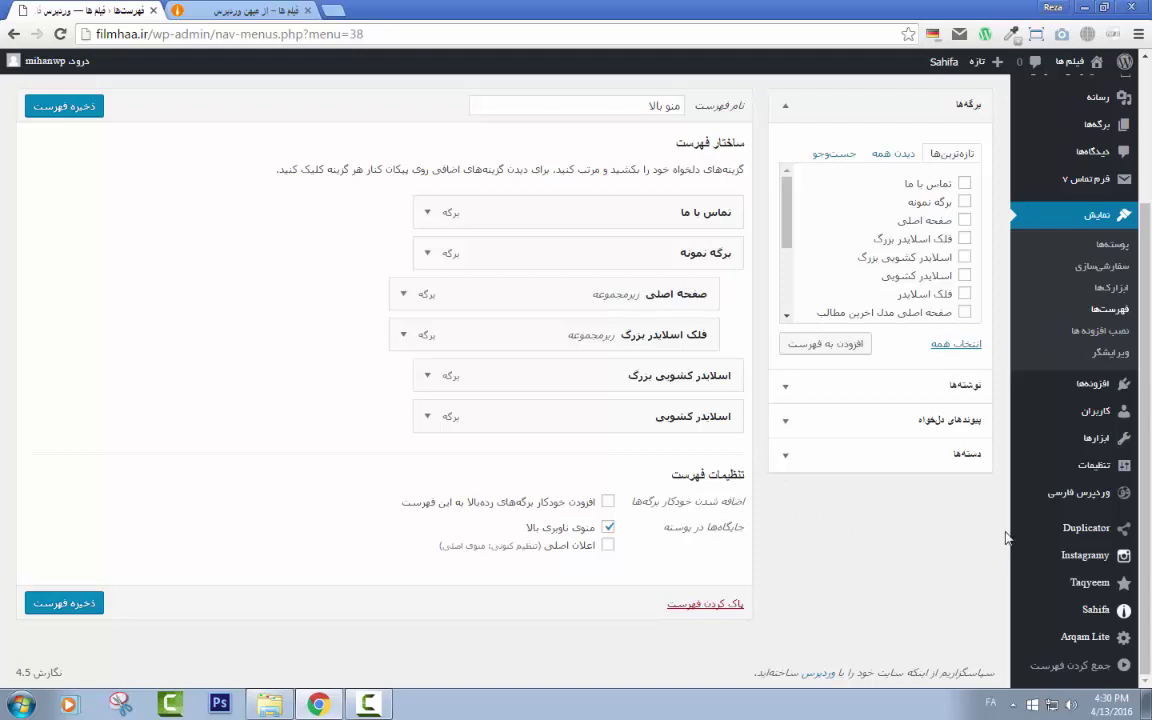
mouse_move(1040, 538)
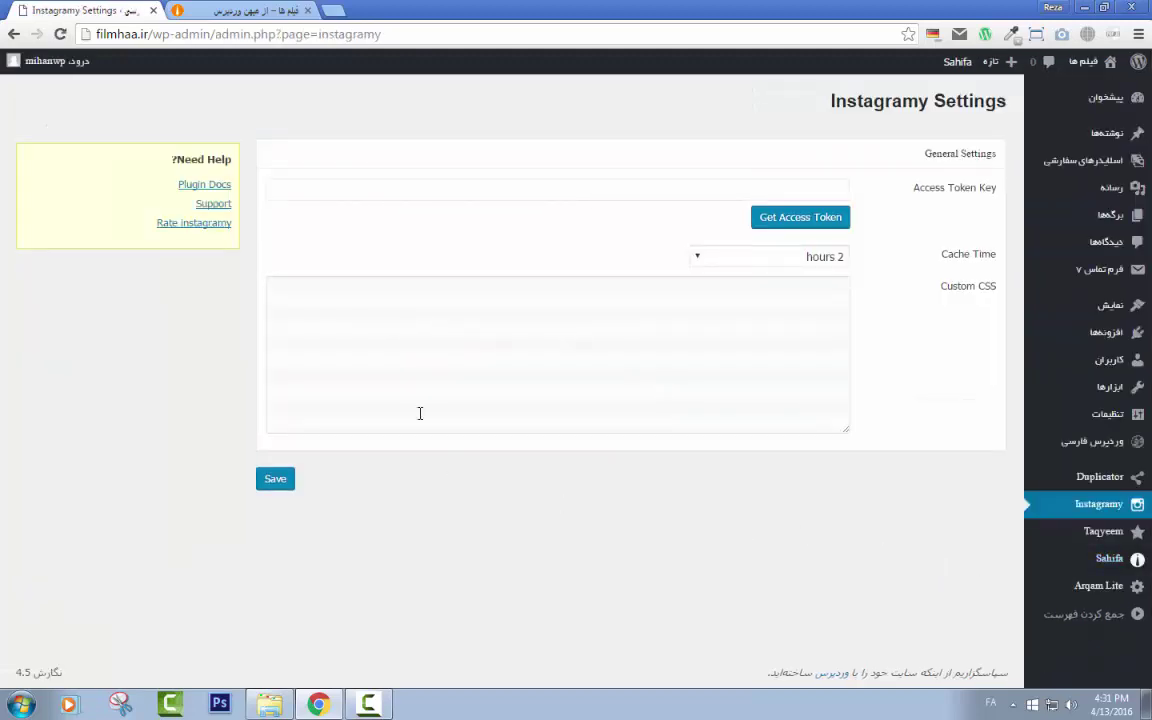
click(808, 220)
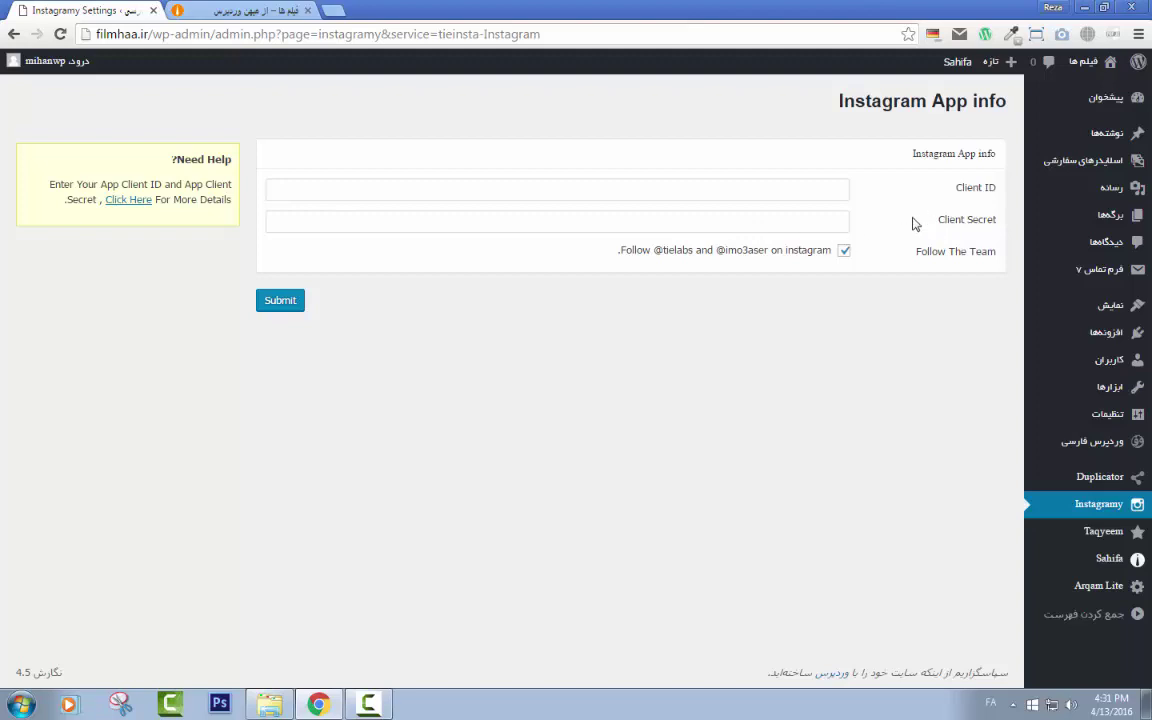
click(751, 227)
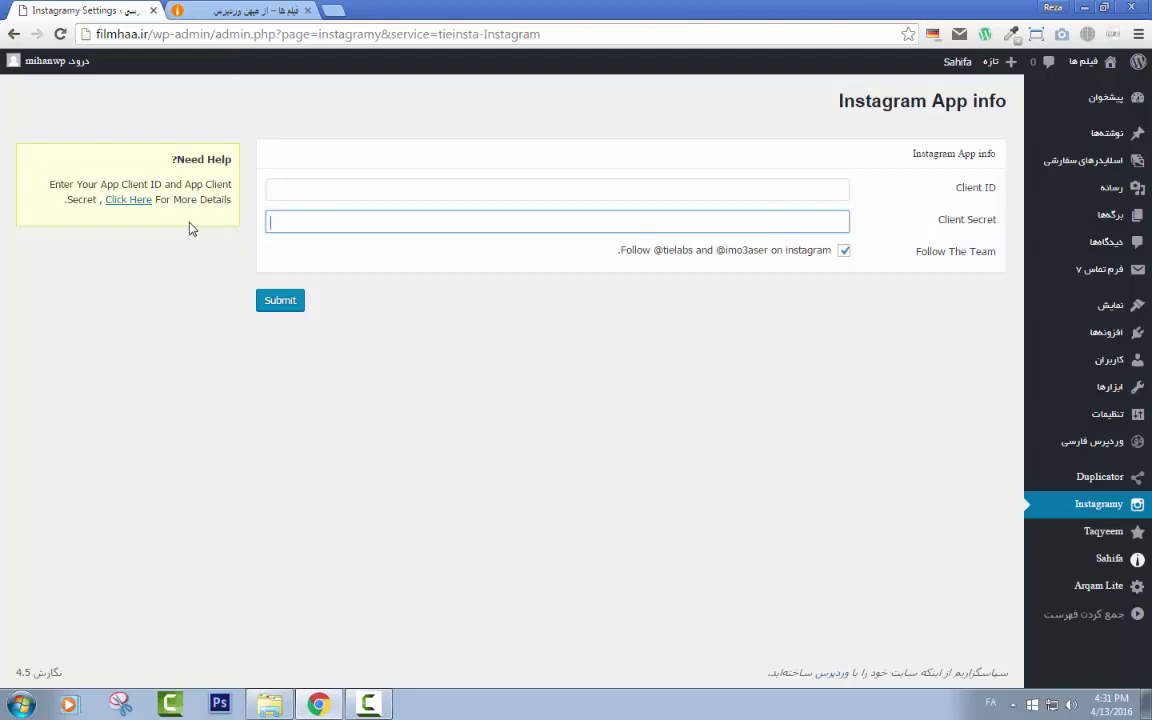